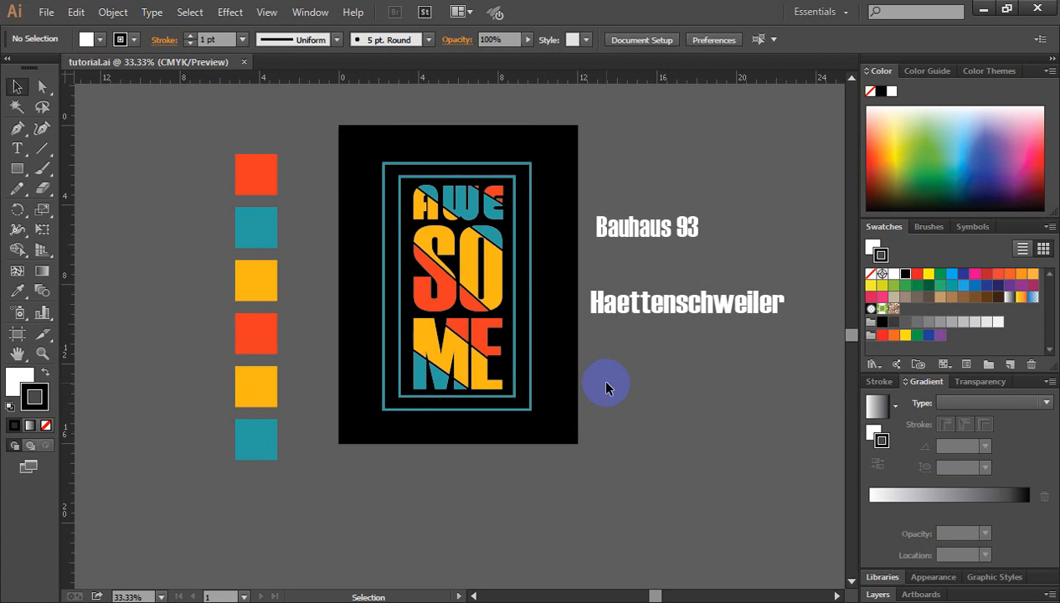
Examine the finished AWESOME poster and the Bauhaus 93 and Haettenschweiler font labels beside it.
scroll(606, 382, "down", 2)
key("space")
left_click_drag(609, 362, 482, 367)
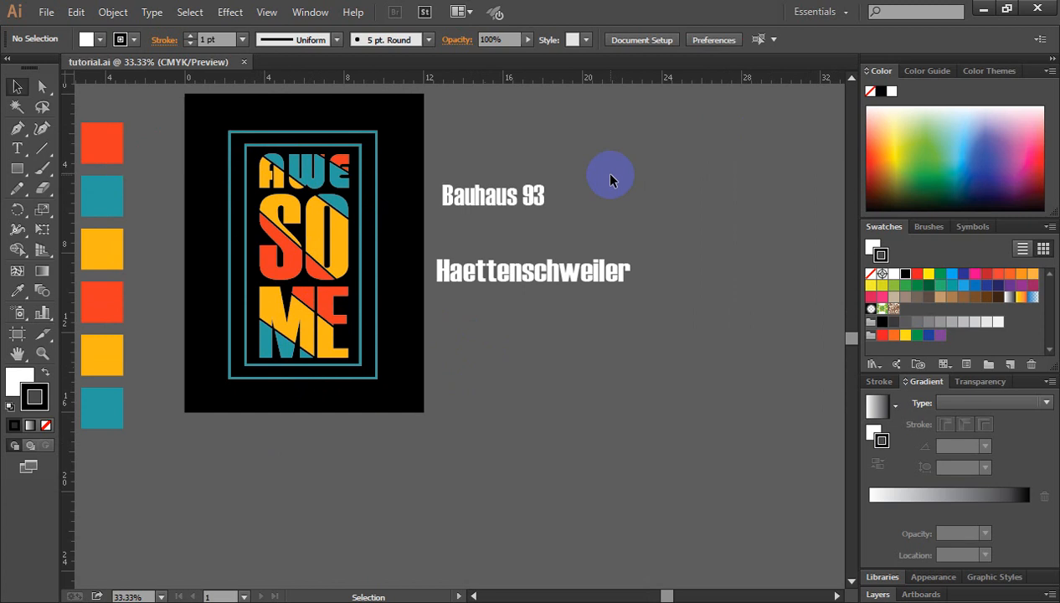
left_click(493, 198)
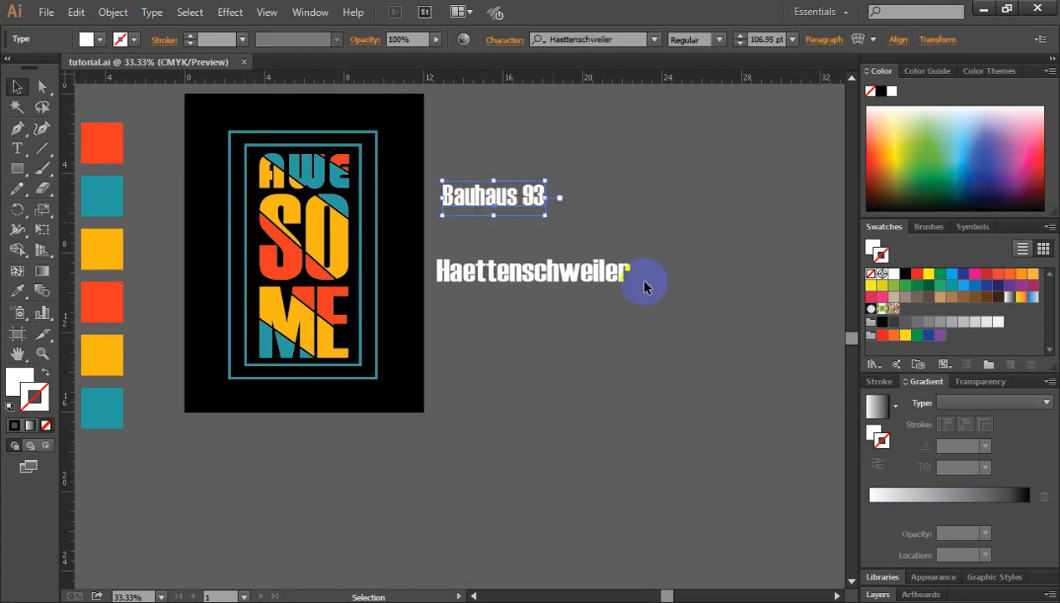
mouse_move(539, 279)
left_mouse_down()
mouse_move(526, 277)
mouse_move(542, 275)
left_mouse_up()
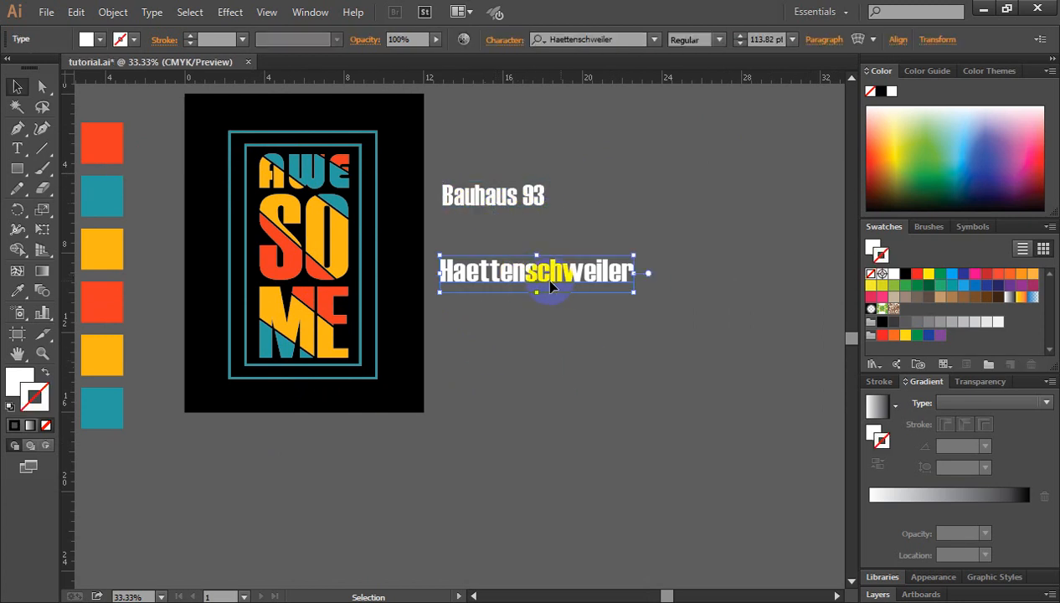
left_click(573, 345)
key("ctrl+plus")
left_click_drag(607, 327, 524, 414)
scroll(437, 302, "up", 1)
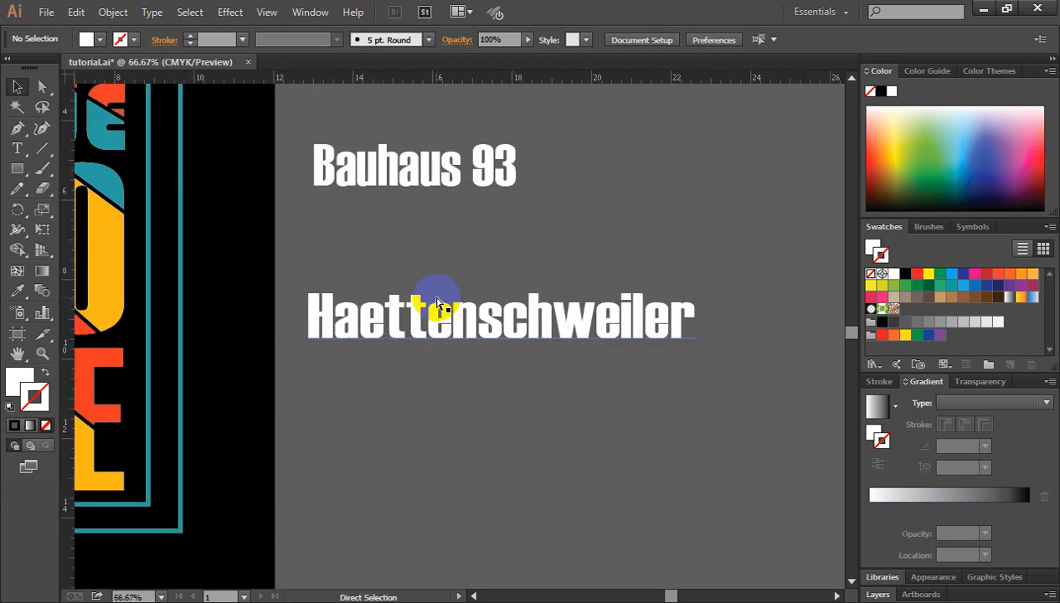
scroll(416, 286, "down", 2)
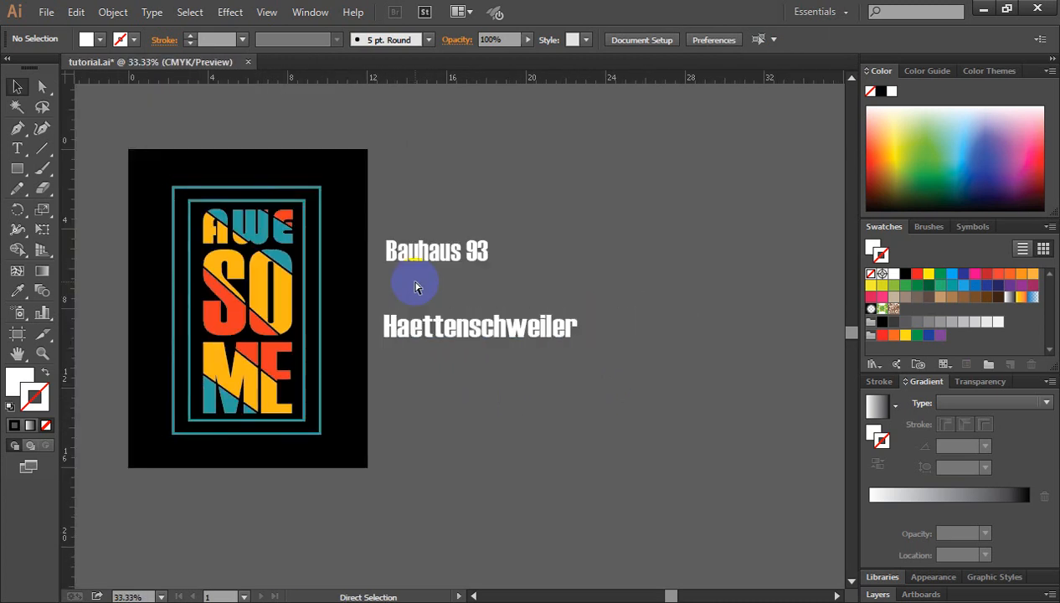
left_click_drag(449, 289, 407, 225)
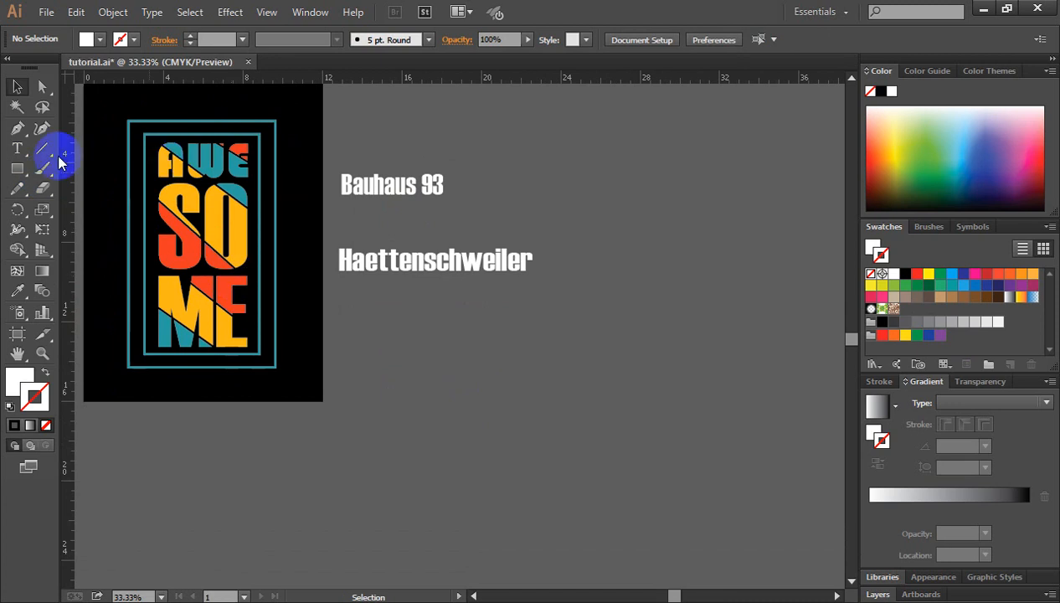
Create a rectangle 12 in wide and about 16 in high and place it to the right of the font labels.
left_click(17, 169)
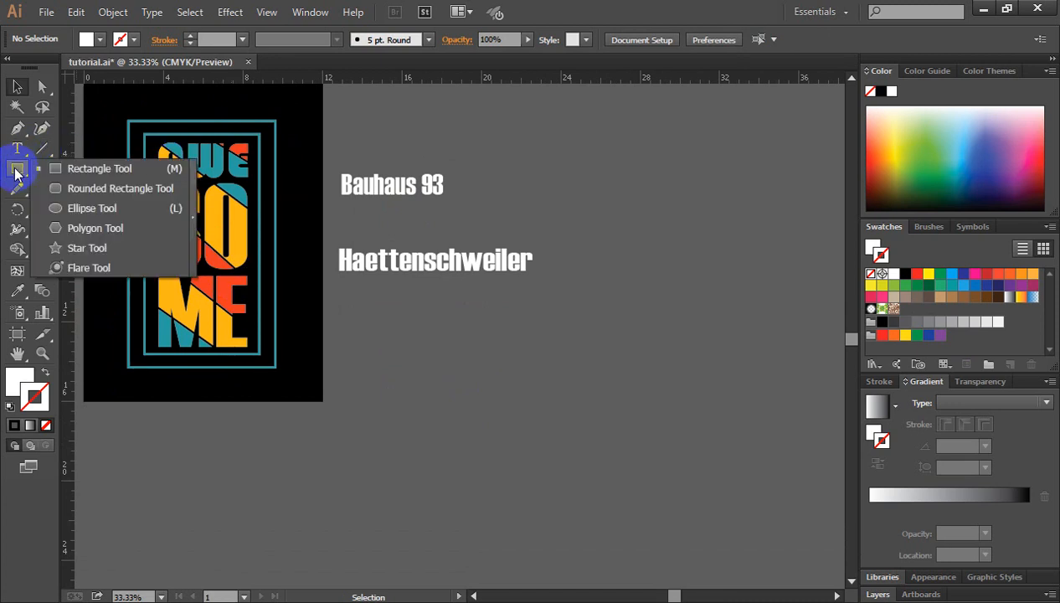
left_click_drag(15, 171, 98, 174)
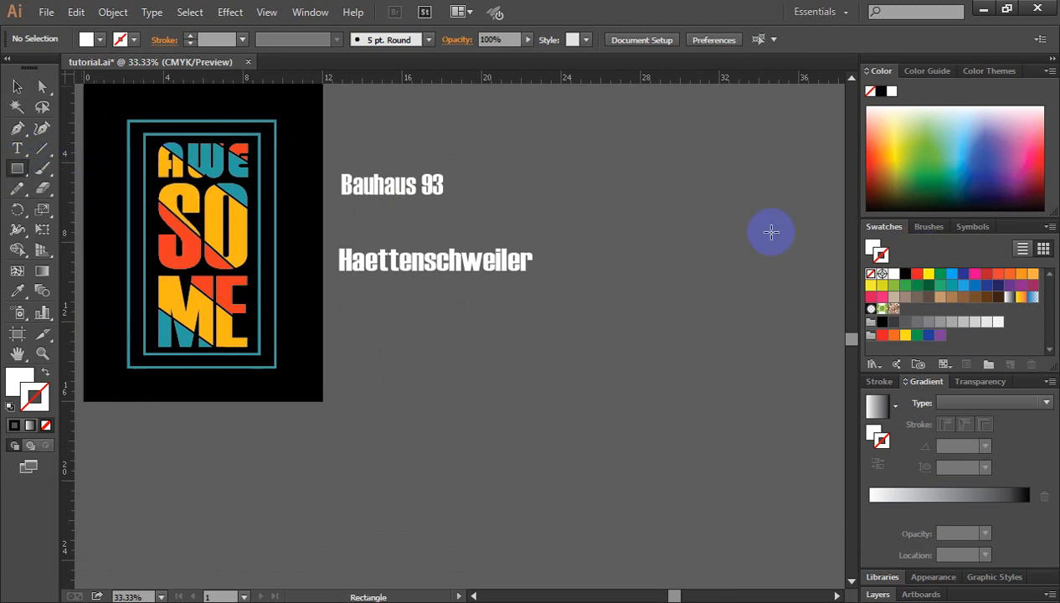
left_click(617, 215)
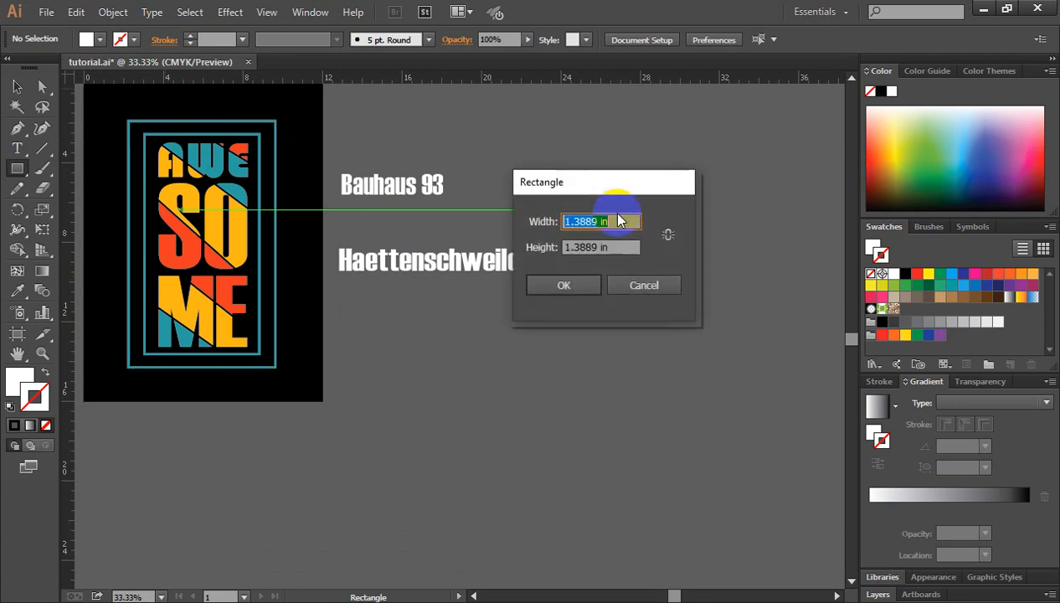
left_click_drag(610, 186, 646, 178)
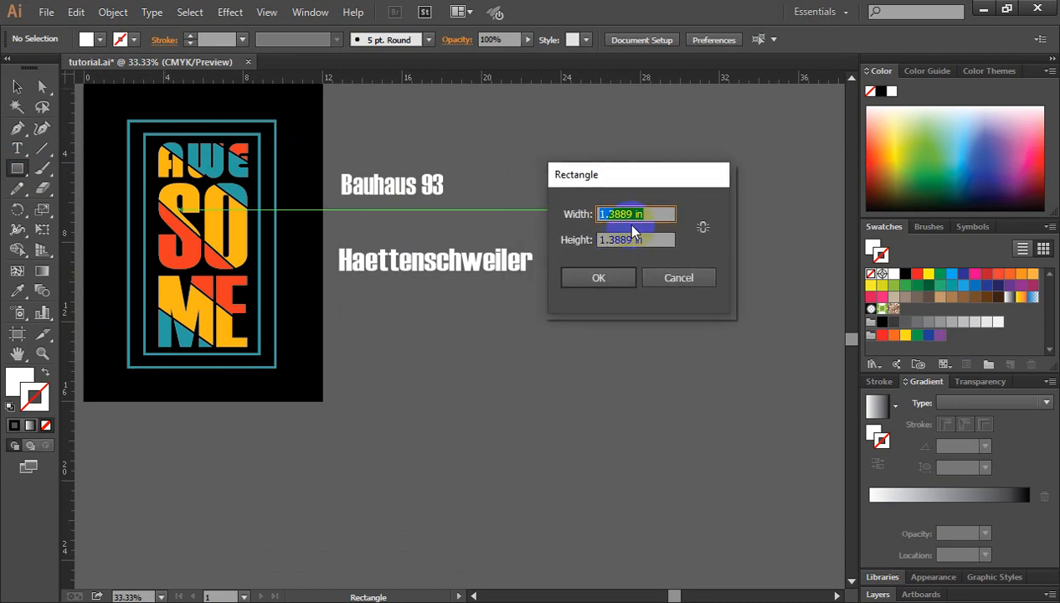
left_click_drag(633, 216, 529, 223)
type("12")
left_click_drag(628, 239, 569, 248)
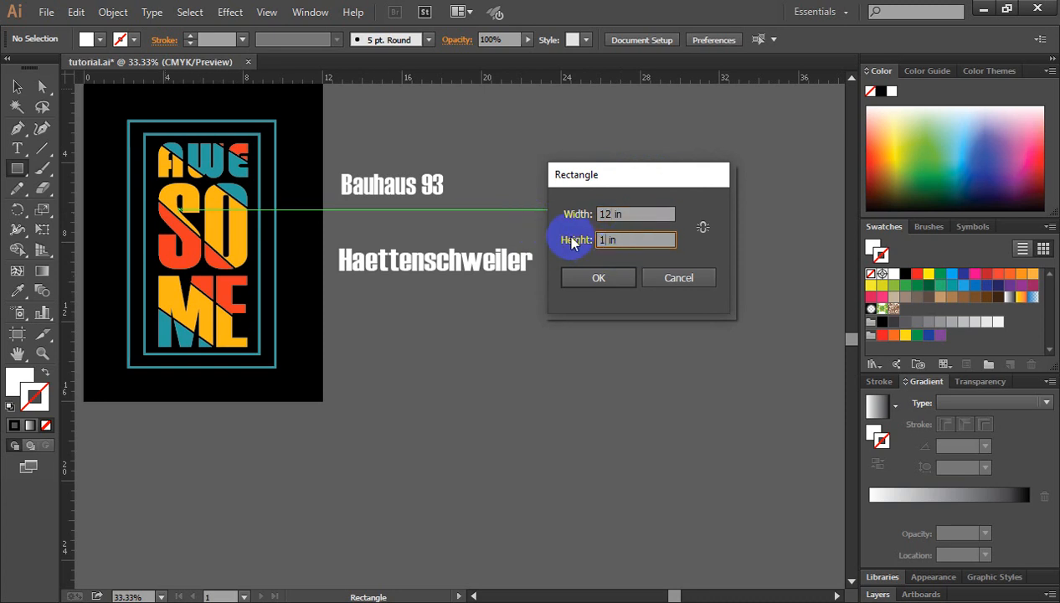
left_click(572, 277)
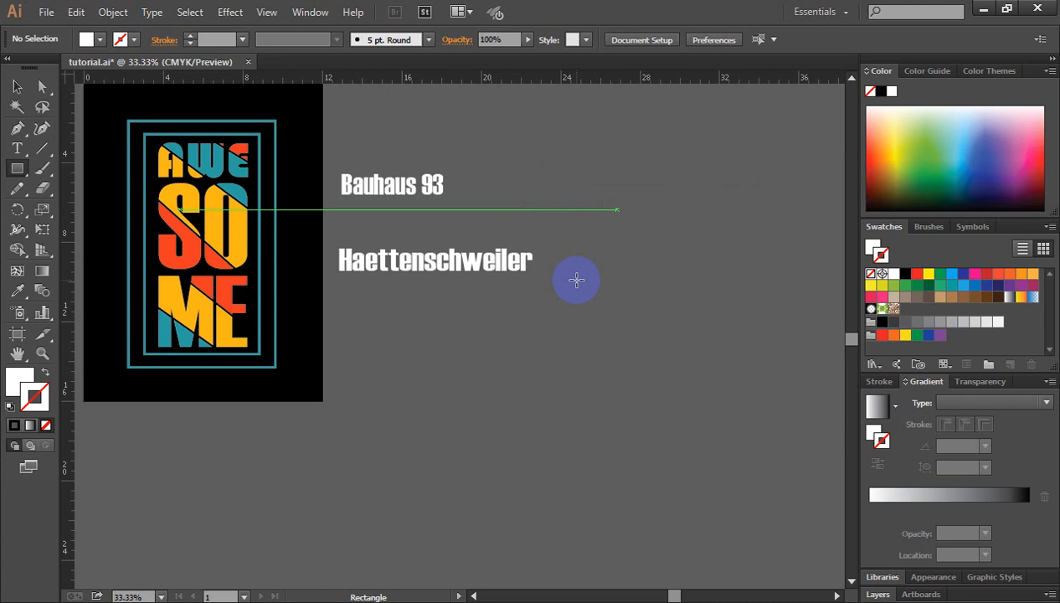
left_click(17, 86)
left_click_drag(709, 370, 686, 272)
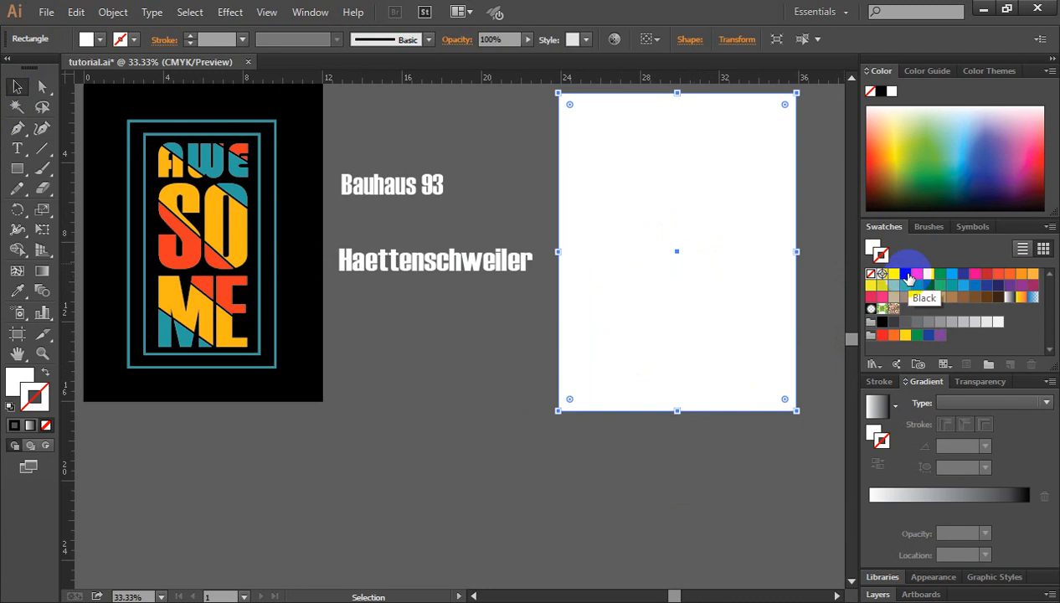
Fill the new rectangle with black, remove its stroke, and deselect it.
left_click(907, 275)
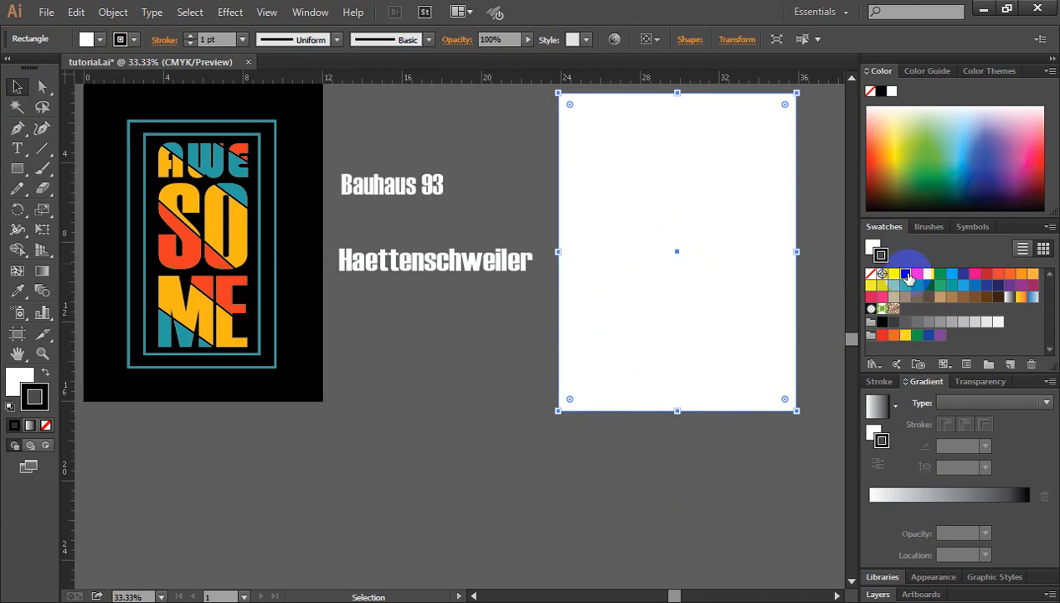
left_click(46, 372)
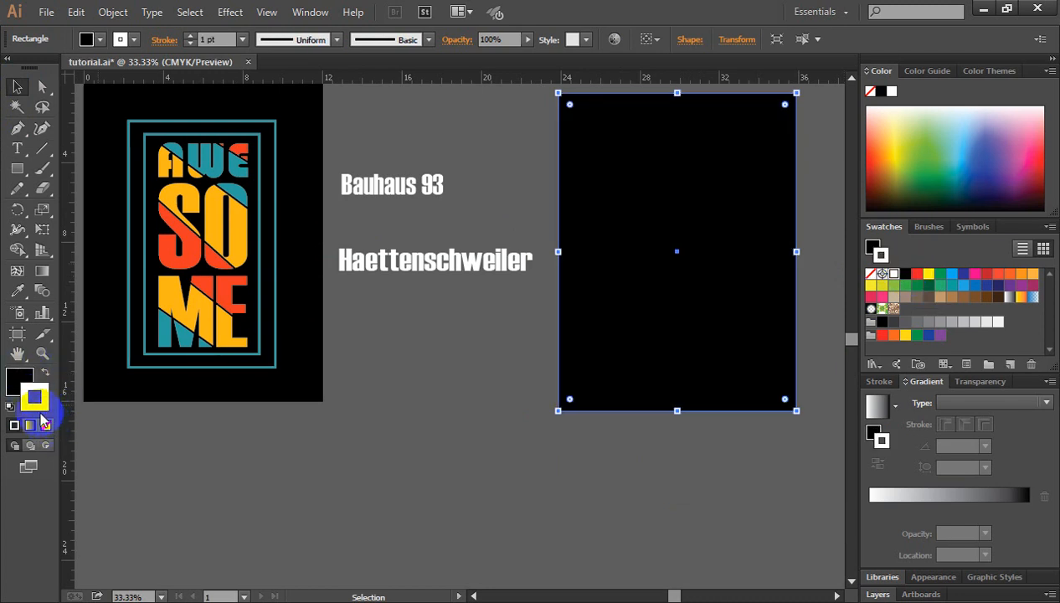
left_click(402, 347)
left_click(643, 278)
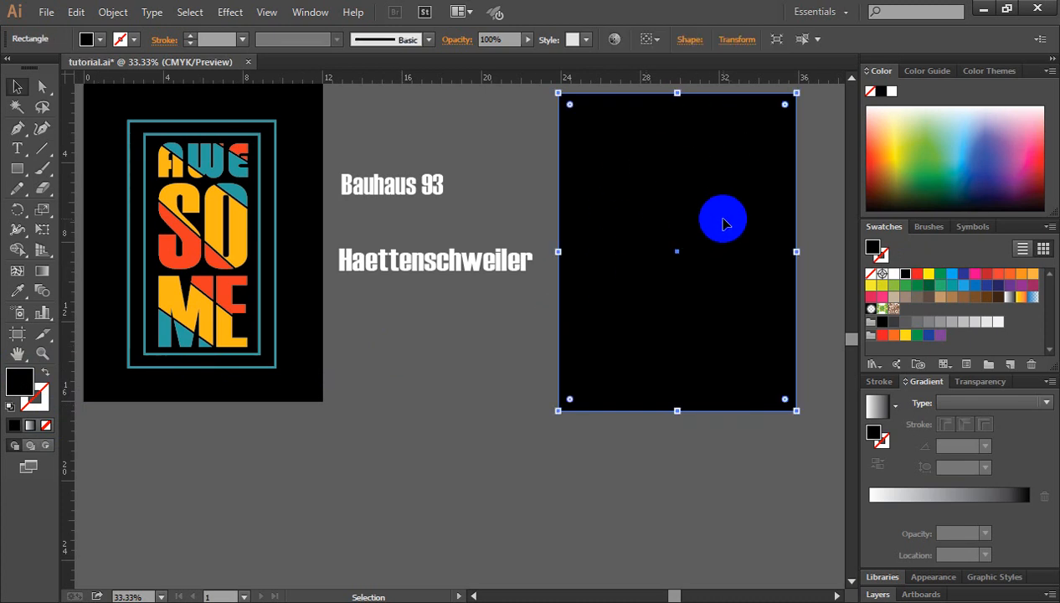
key("a")
key("ctrl+shift+a")
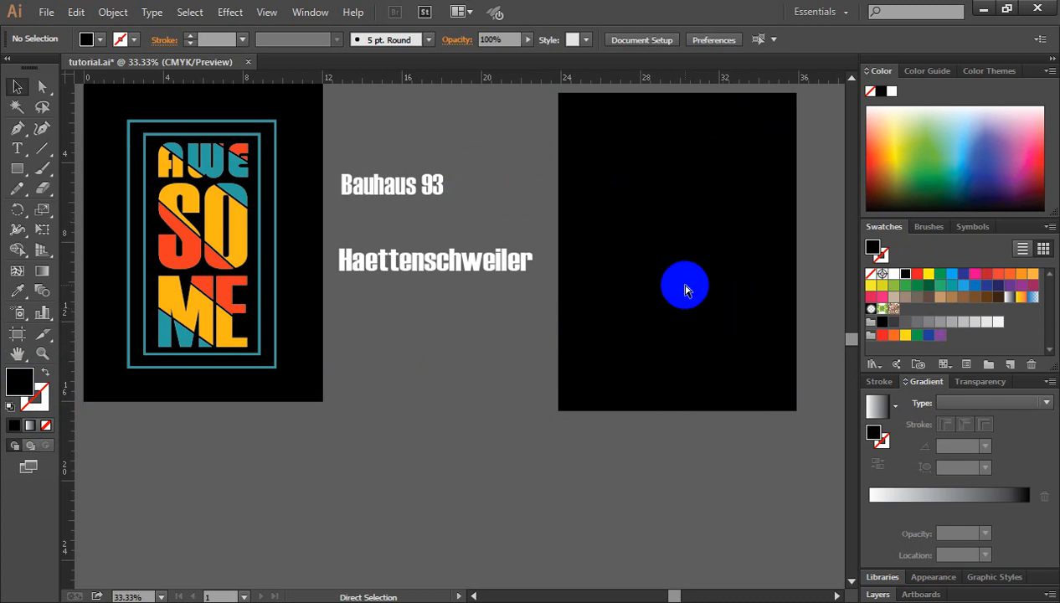
Delete the stray black circle lying to the right of the new black rectangle.
key("ctrl+plus")
key("ctrl+minus")
key("ctrl+minus")
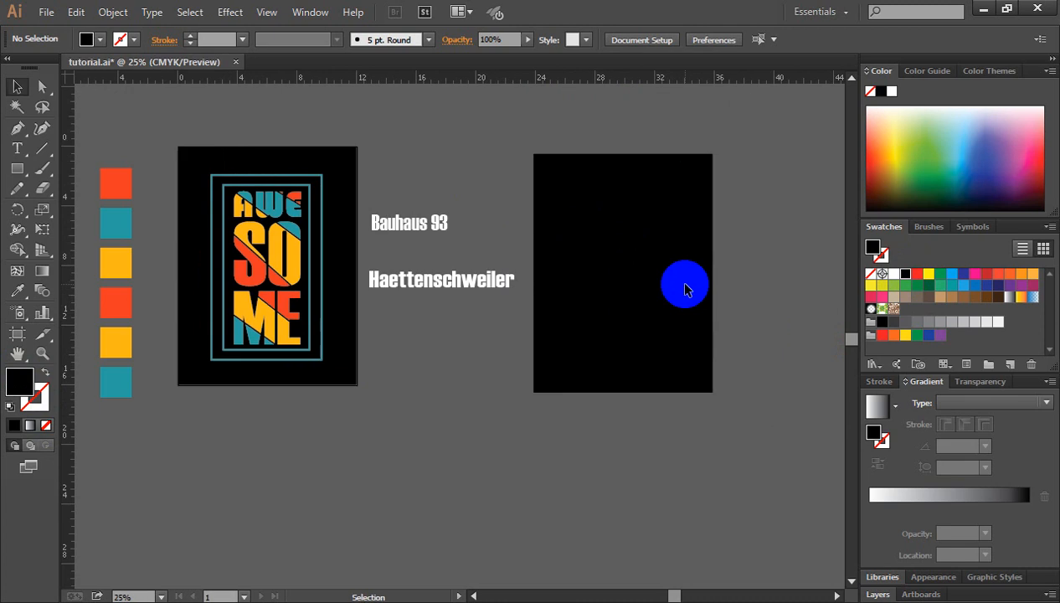
left_click_drag(686, 288, 552, 282)
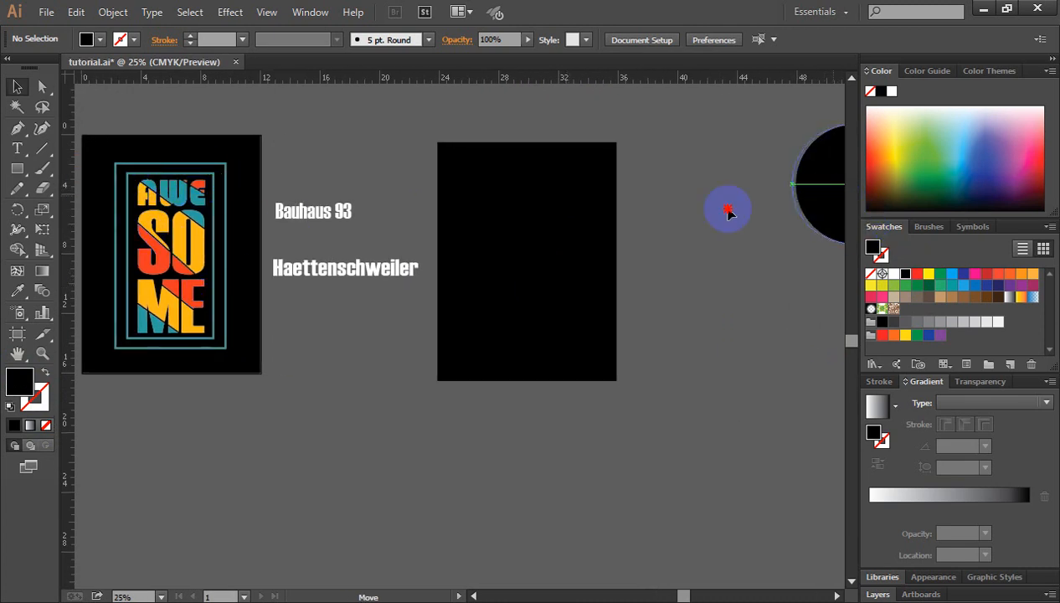
left_click_drag(838, 201, 727, 214)
key("Delete")
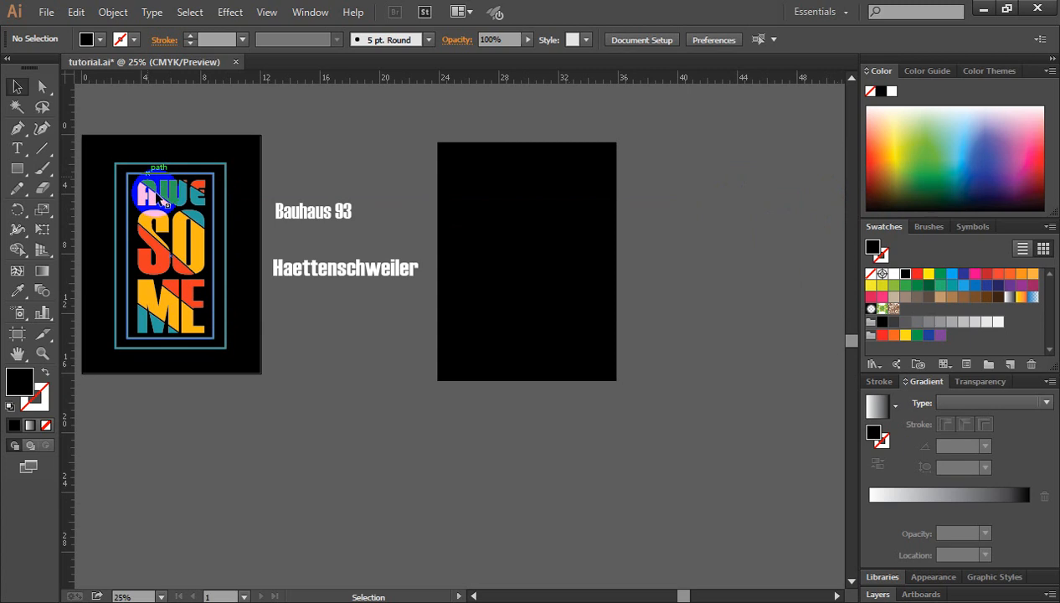
Add 48 pt text reading AWE, SO and ME on three lines to the right of the new black rectangle.
left_click(18, 150)
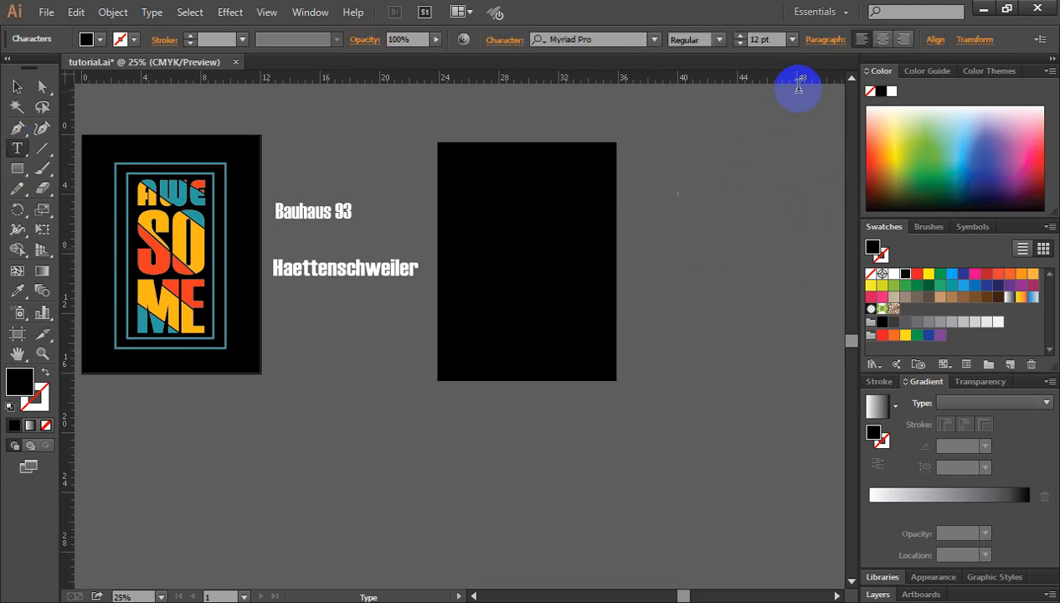
left_click(791, 39)
left_click(812, 298)
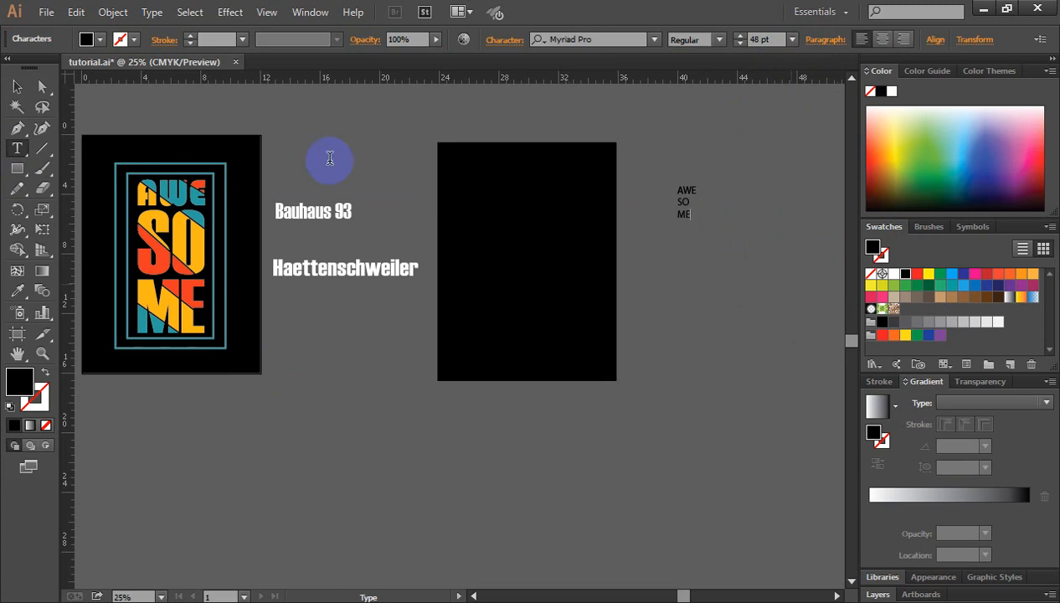
left_click(17, 86)
left_click(686, 201)
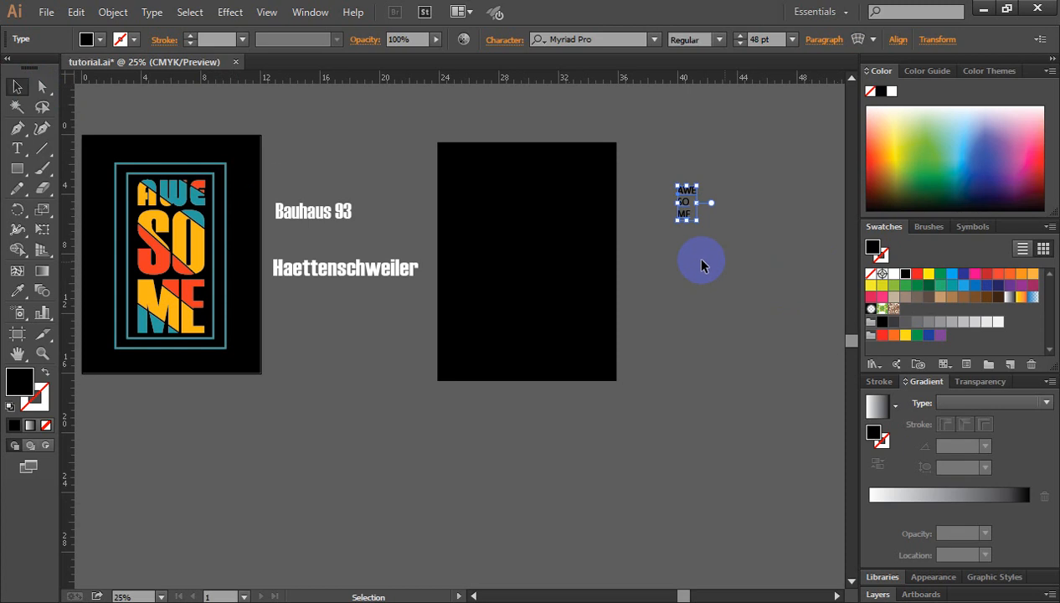
Remove the word AWE from the three-line text, leaving only SO and ME in it.
left_click(663, 232)
left_click_drag(570, 287, 692, 205)
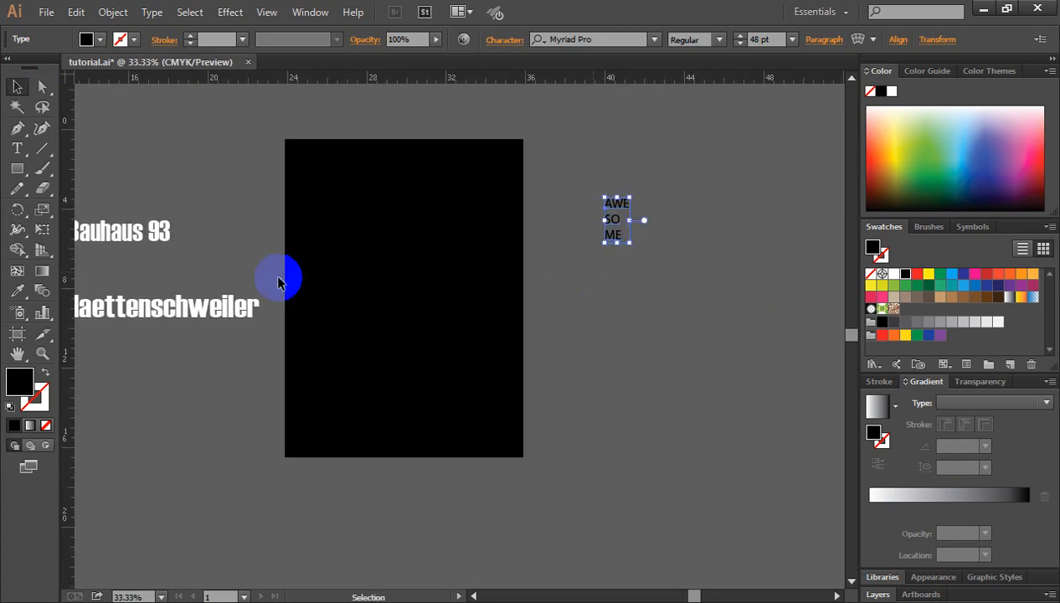
left_click(609, 263)
left_click(456, 293)
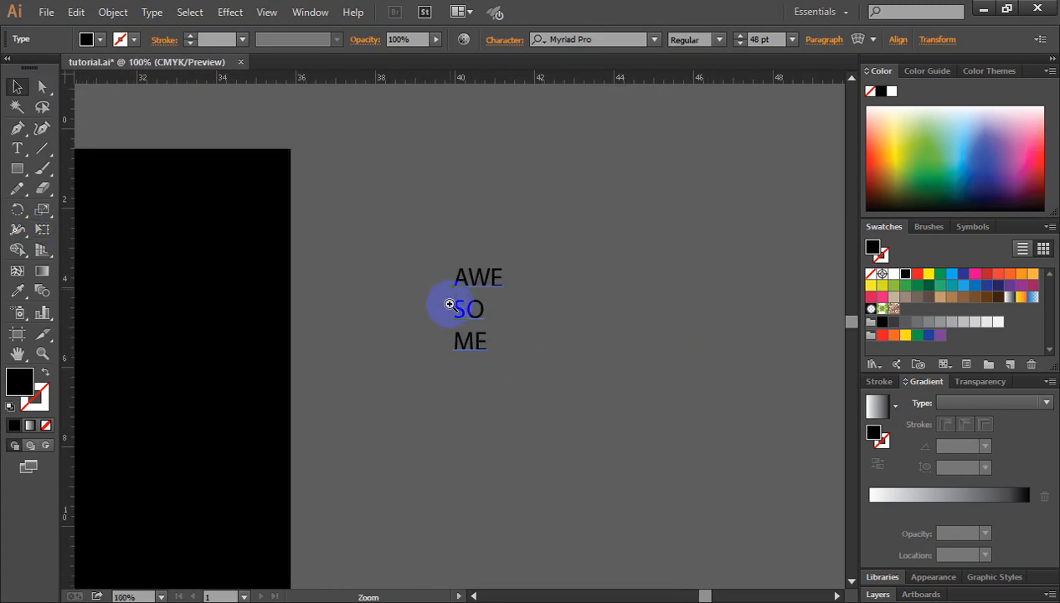
left_click(19, 149)
left_click(496, 172)
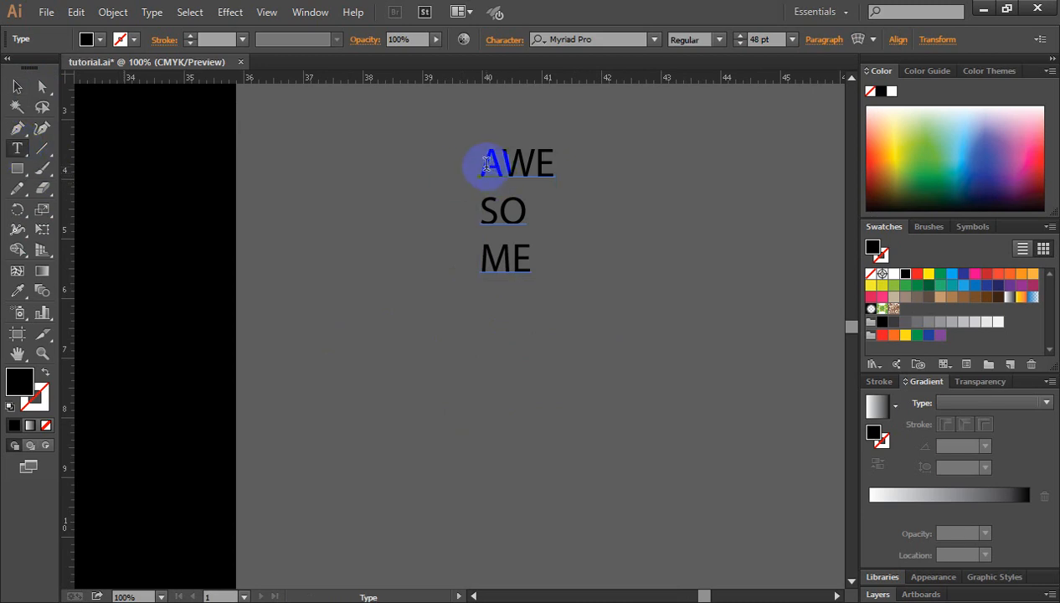
left_click_drag(486, 164, 553, 168)
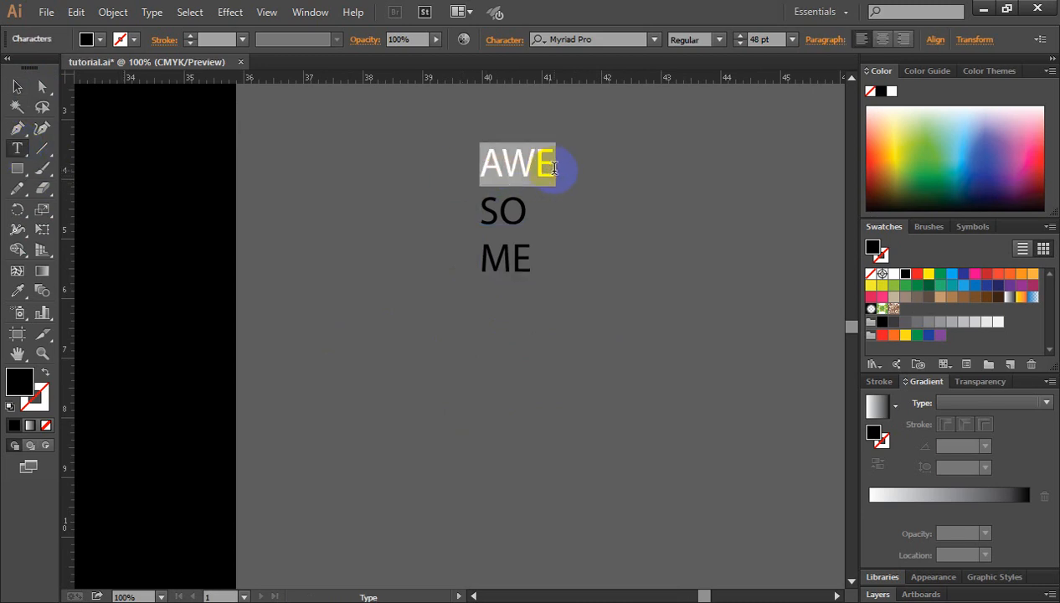
key("ctrl")
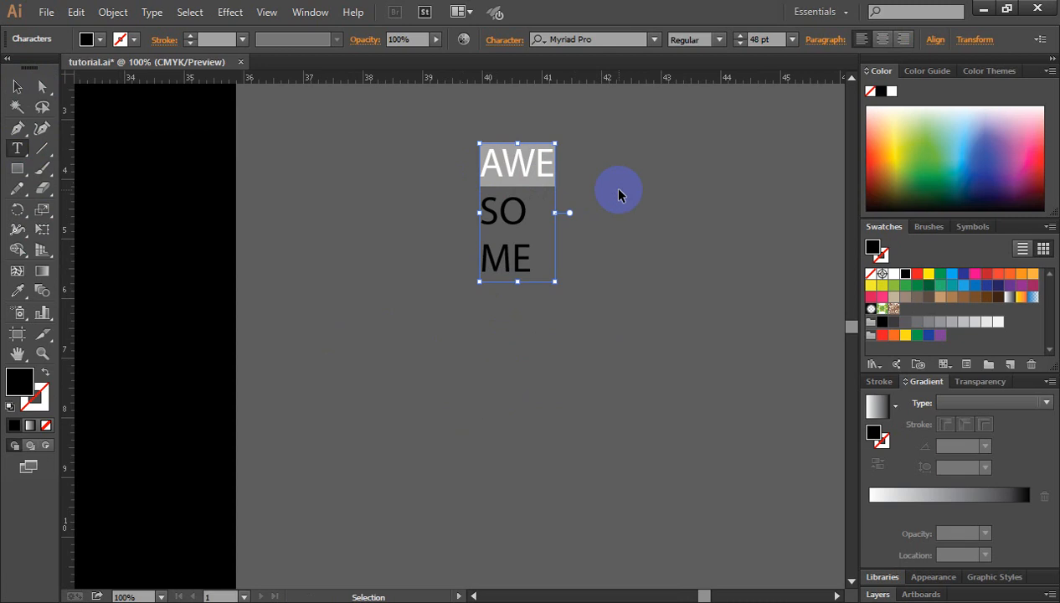
key("BackSpace")
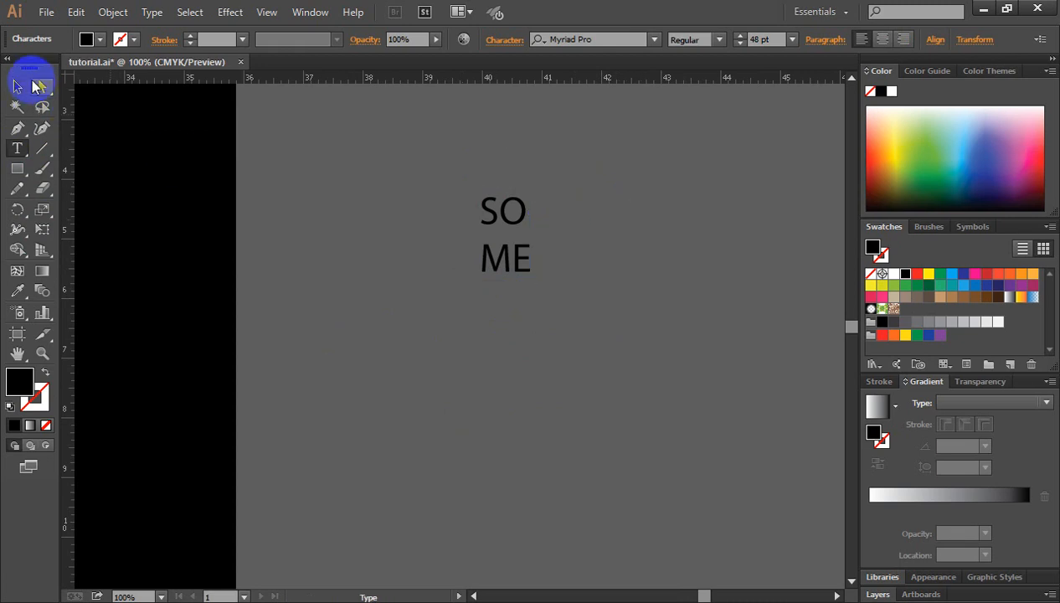
Add AWE as a separate text object below the SO and ME text.
left_click(17, 86)
left_click(264, 238)
left_click(16, 148)
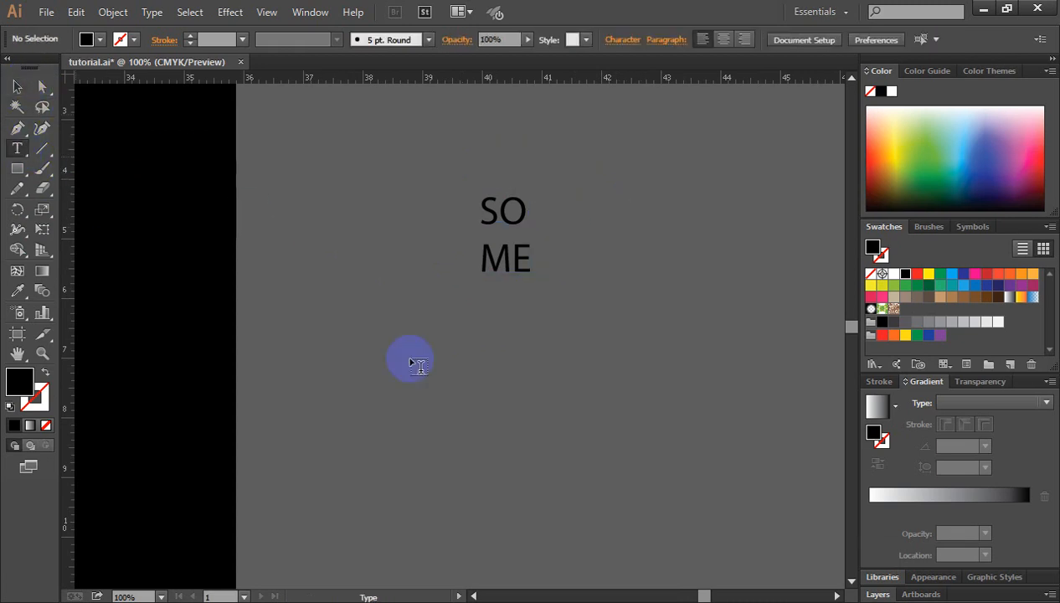
left_click(435, 352)
type("AWE")
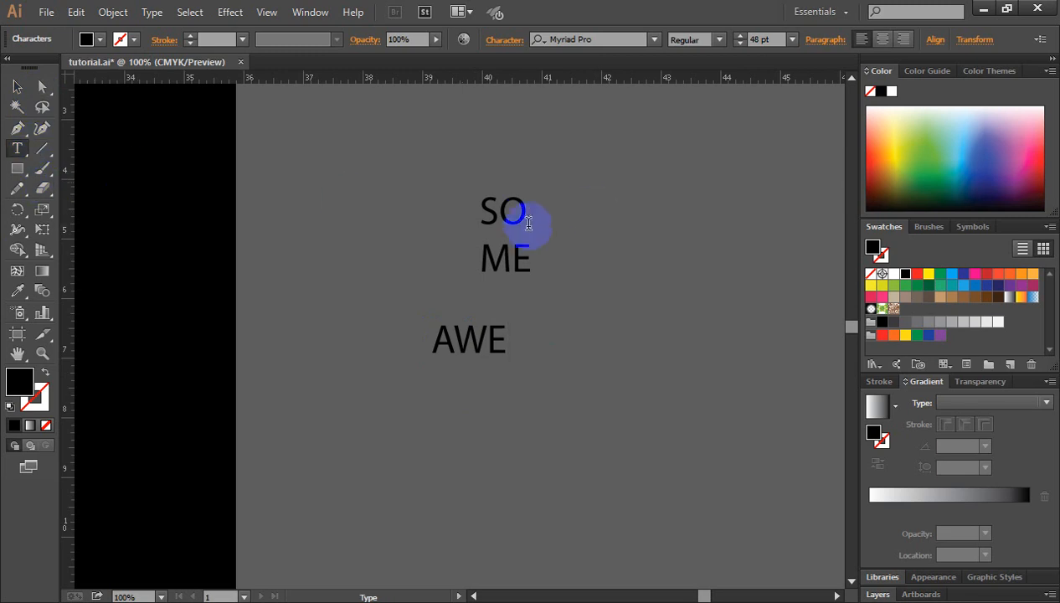
left_click_drag(519, 211, 436, 210)
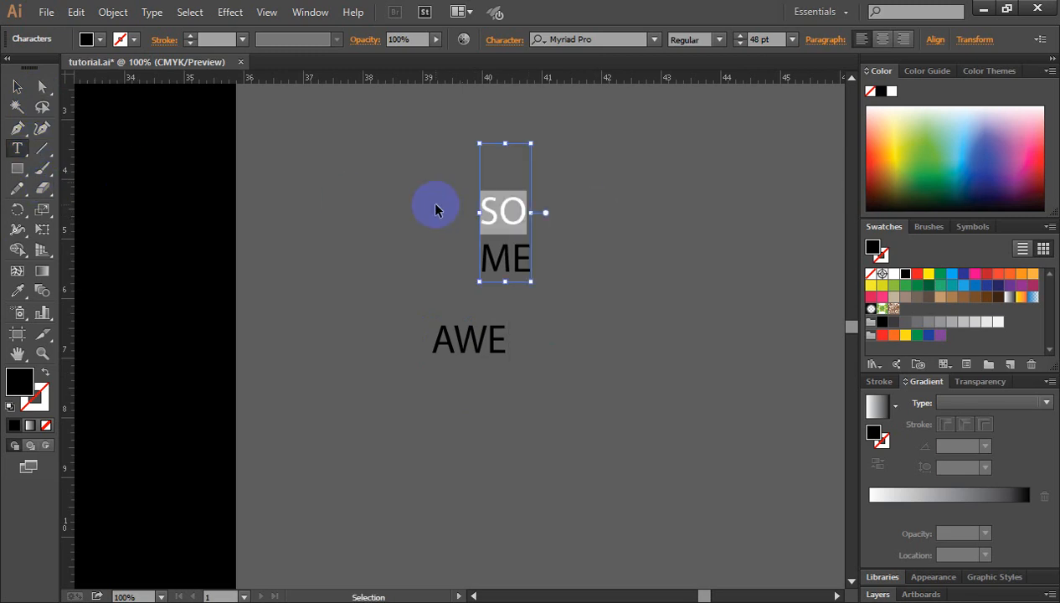
key("BackSpace")
key("ctrl+z")
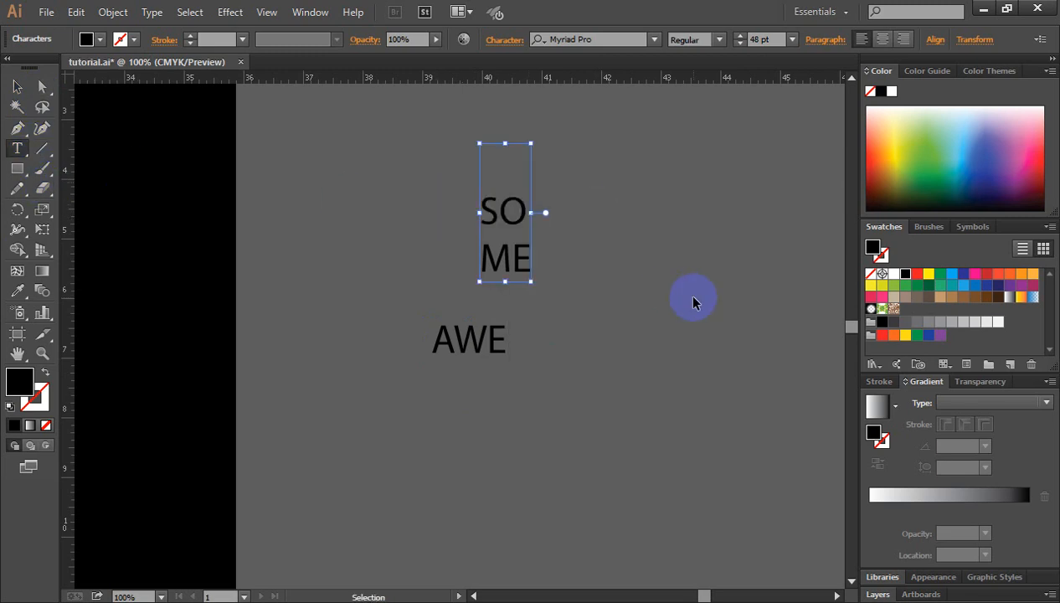
left_click(17, 87)
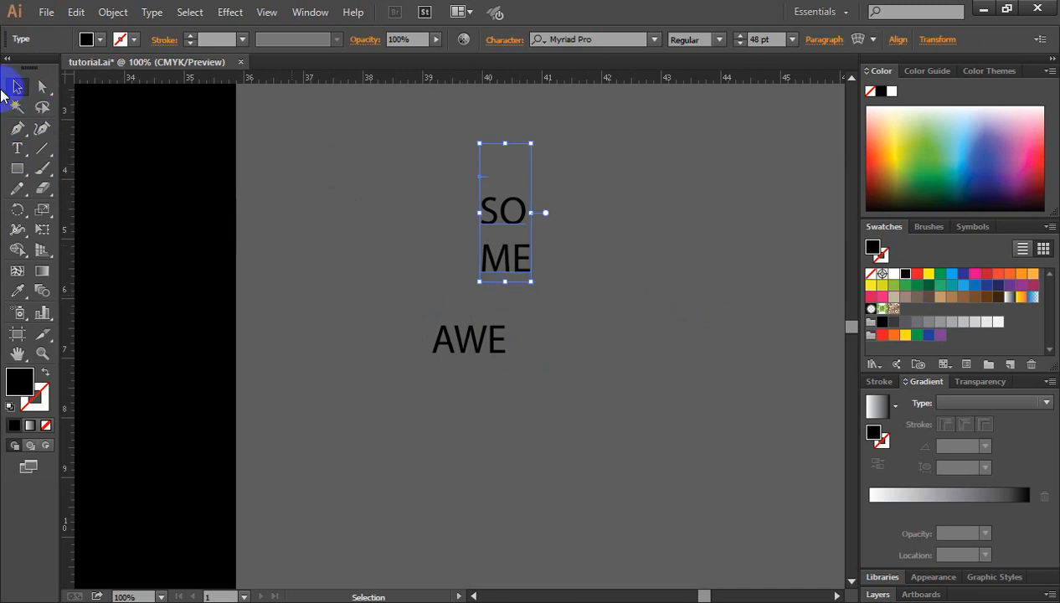
Remove the word SO from the SO and ME text, leaving only ME in it.
left_click(23, 149)
left_click(511, 228)
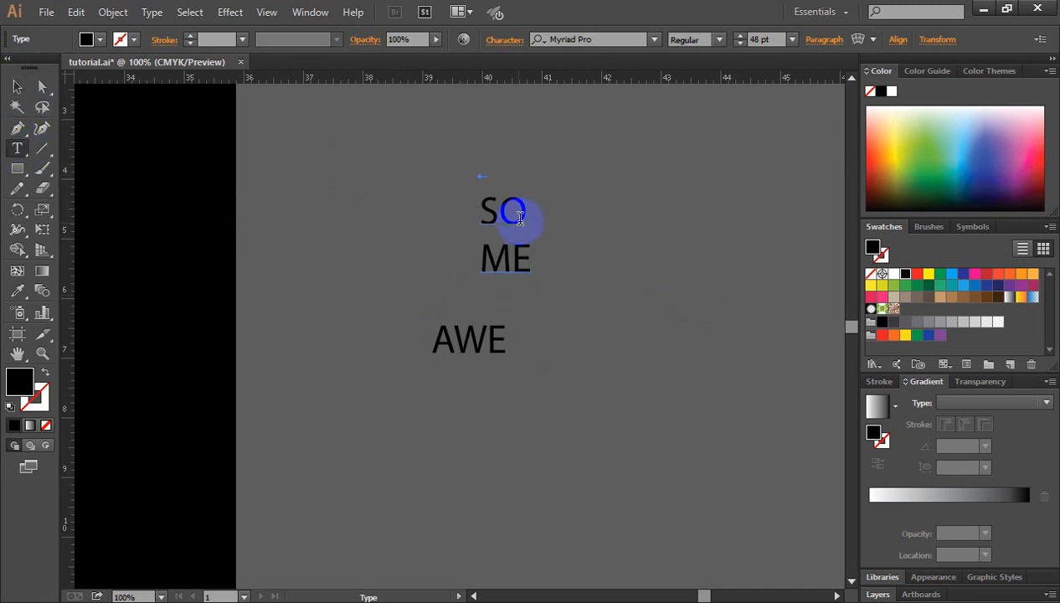
left_click_drag(520, 218, 414, 194)
key("Delete")
left_click(17, 86)
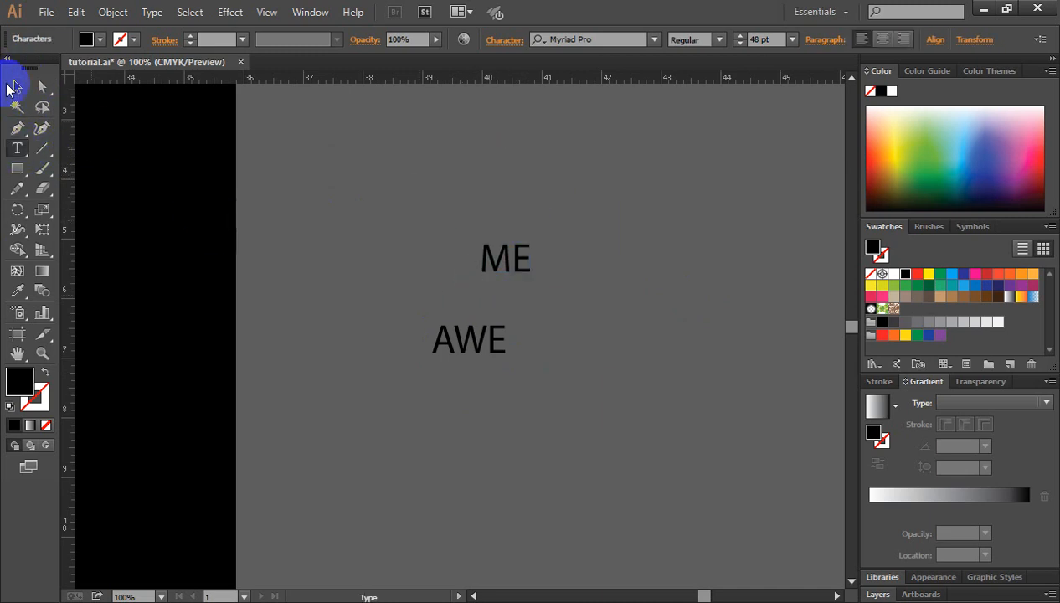
left_click(97, 156)
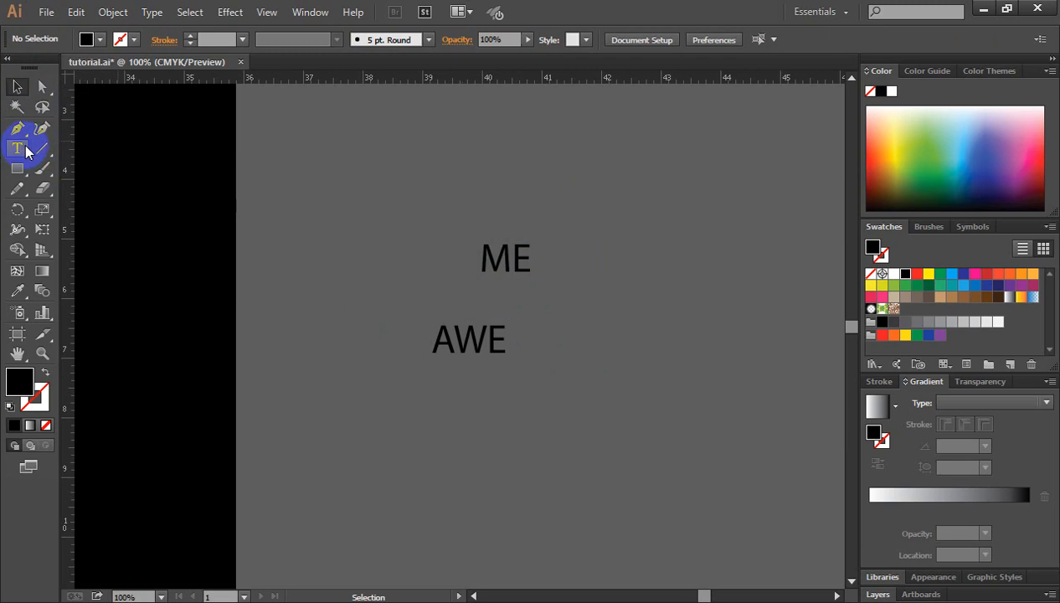
Add SO as a separate 48 pt text object between the black rectangle and the AWE text.
left_click(418, 254)
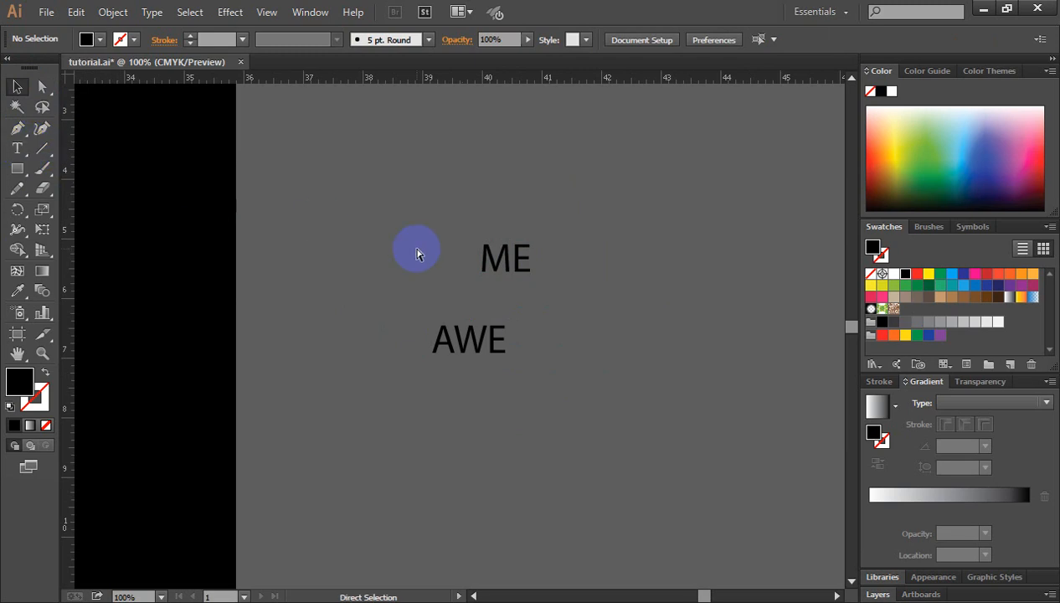
left_click(16, 149)
left_click(343, 326)
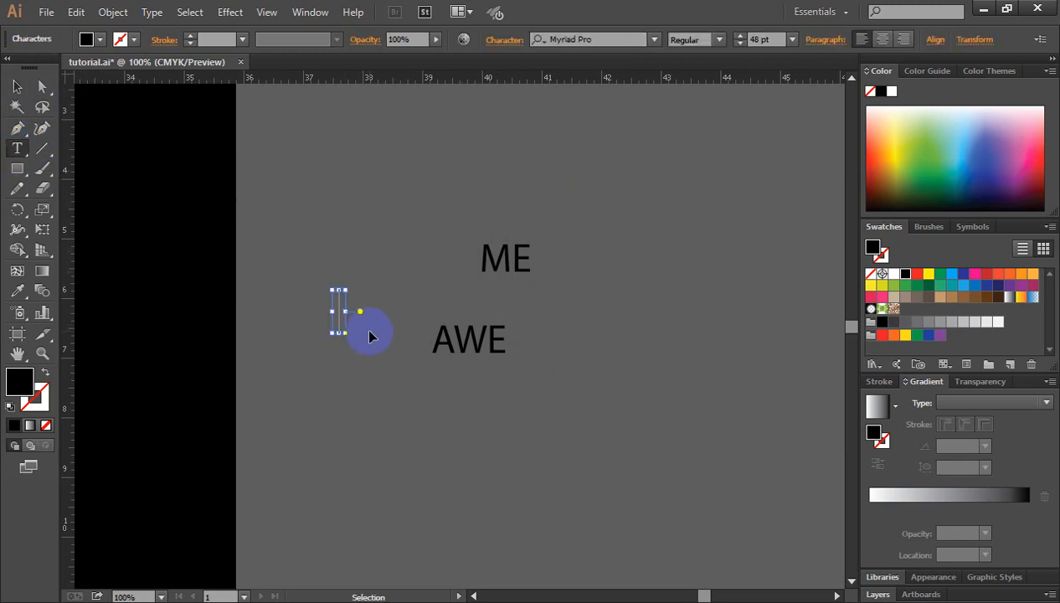
type("SO")
left_click(17, 86)
Rearrange the three words so that SO sits below ME and AWE lies to the lower right of SO.
left_click_drag(488, 330, 553, 328)
left_click_drag(493, 267, 443, 241)
left_click_drag(379, 307, 493, 302)
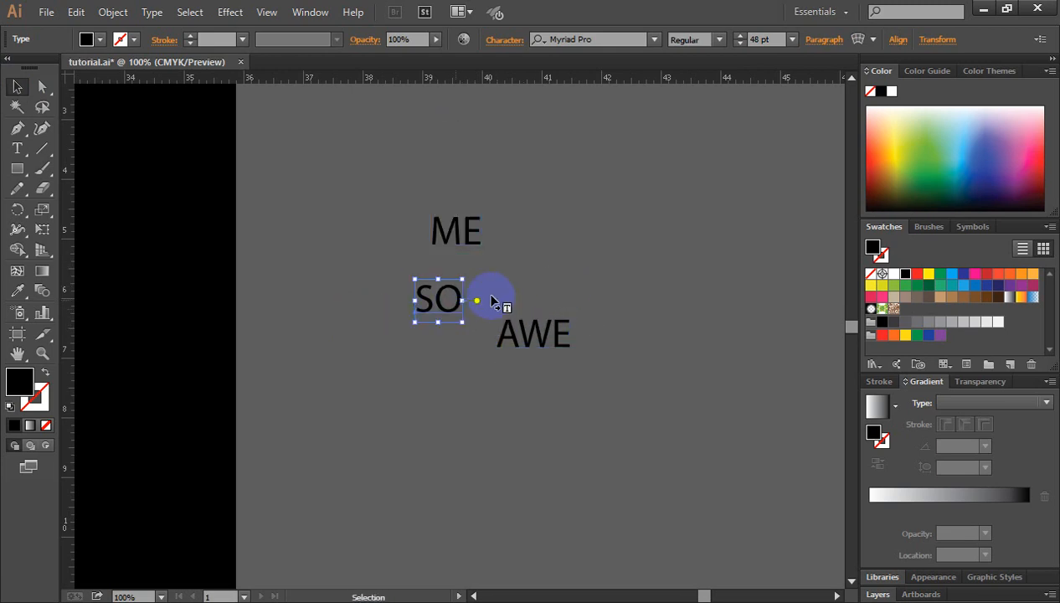
key("ctrl+minus")
key("ctrl+minus")
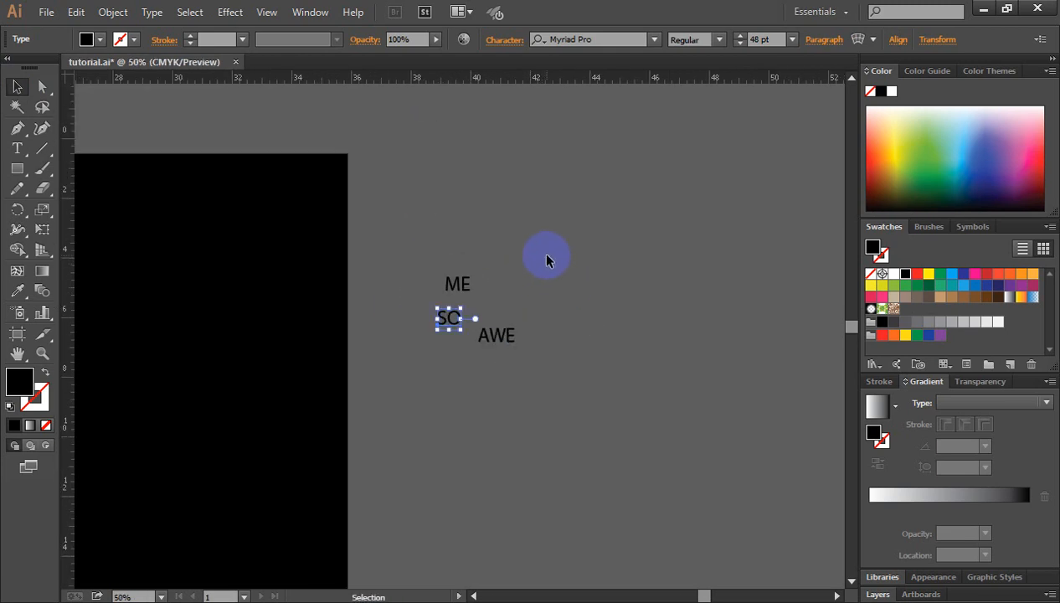
Enlarge the AWE text to about 162 pt and place it above ME and SO.
left_click_drag(667, 277, 727, 262)
key("ctrl+minus")
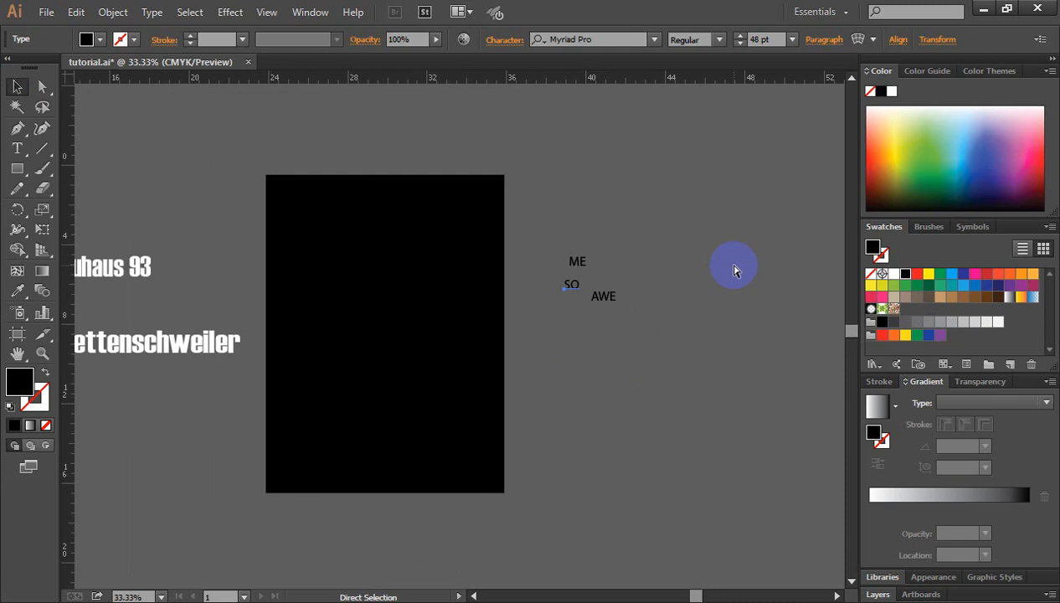
left_click_drag(669, 327, 738, 313)
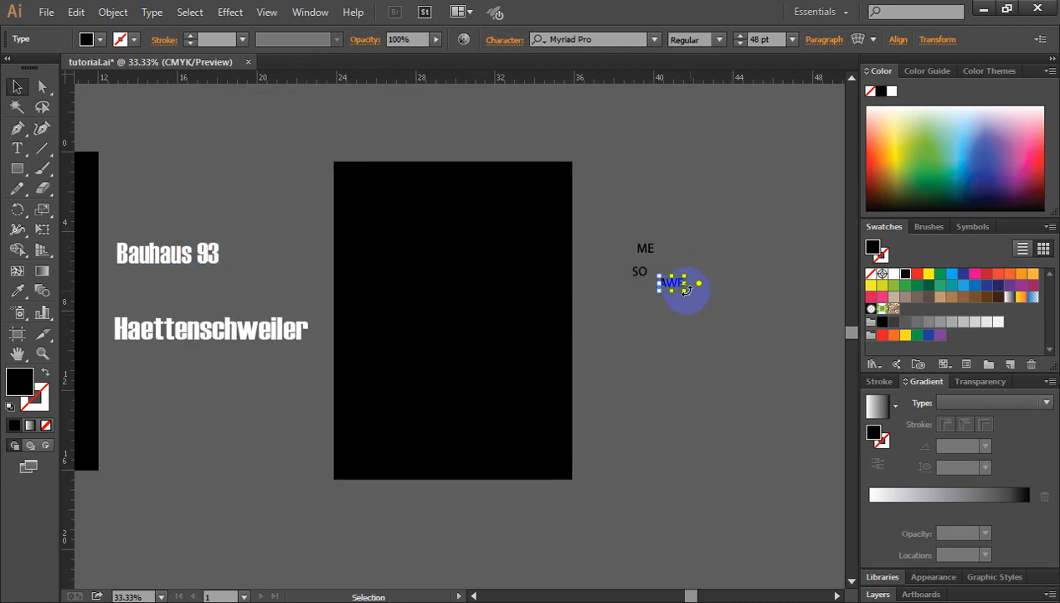
left_click_drag(685, 290, 733, 206)
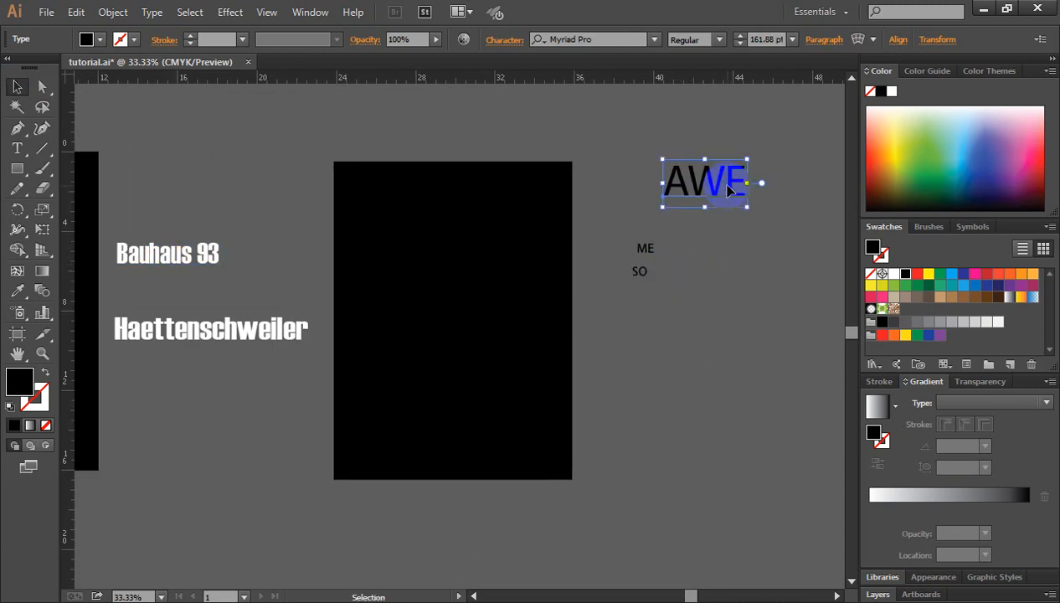
Set the font of the AWE text to Bauhaus 93.
left_click(604, 39)
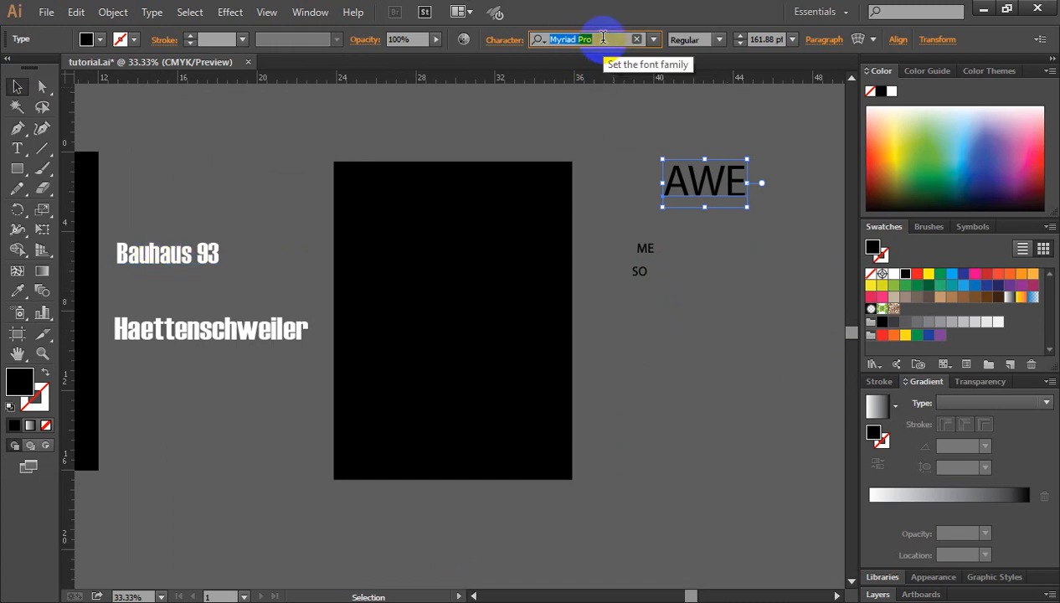
type("A")
key("BackSpace")
type("BA")
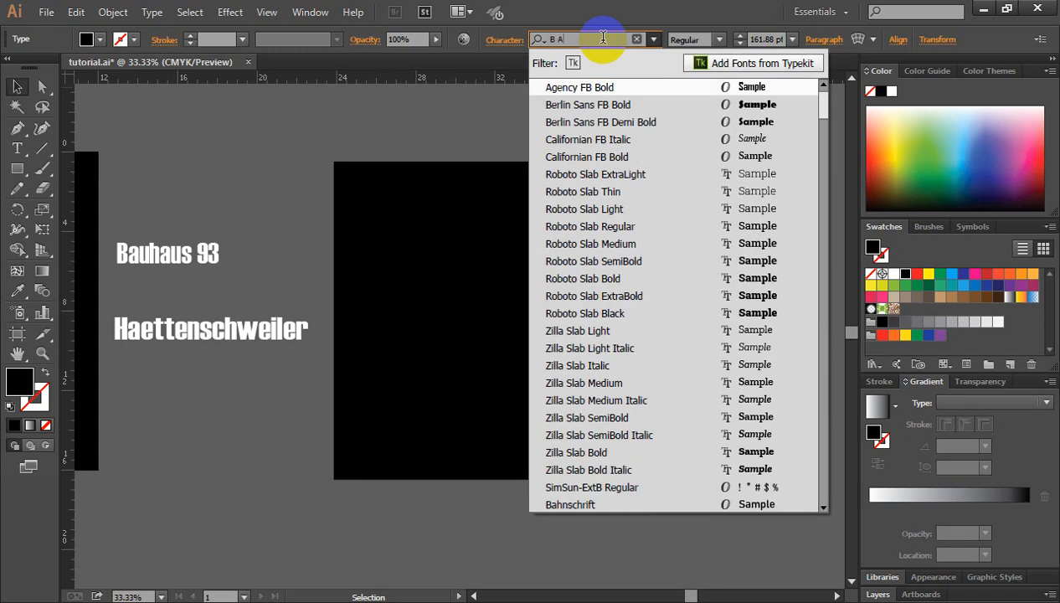
type("UHA")
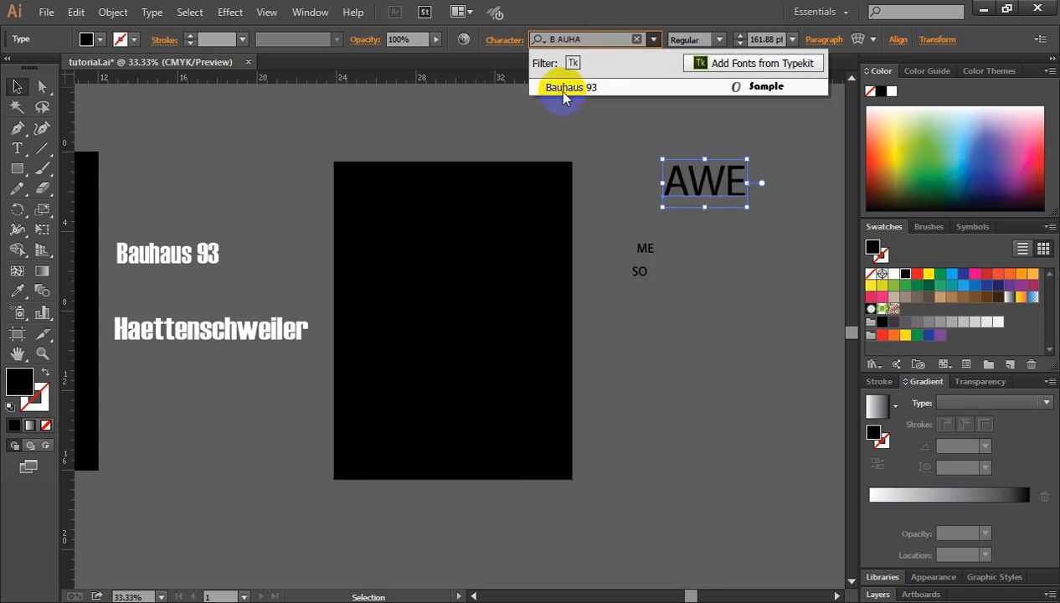
left_click(563, 92)
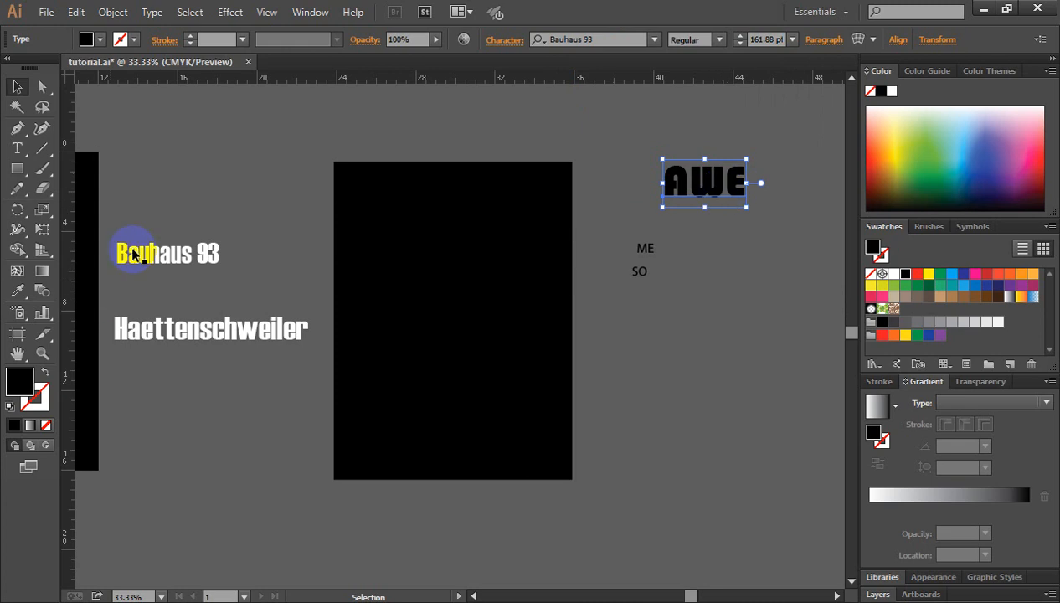
Enlarge the AWE text to about 206 pt and move it to the right of ME and SO.
key("space")
mouse_move(382, 282)
left_mouse_down()
mouse_move(571, 288)
mouse_move(366, 268)
left_mouse_up()
key("space")
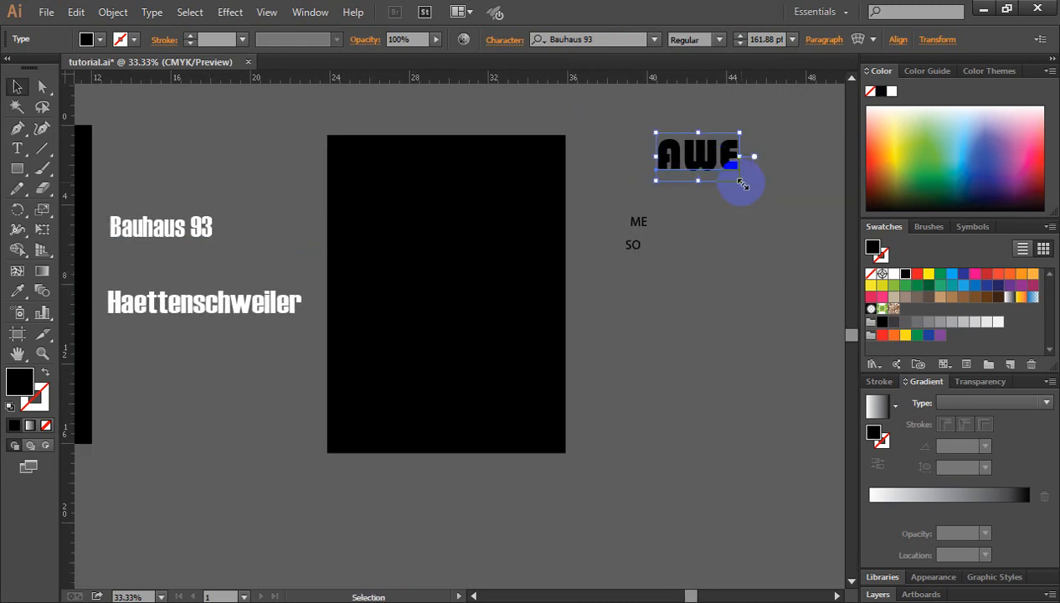
left_click_drag(740, 181, 754, 202)
left_click_drag(703, 156, 761, 270)
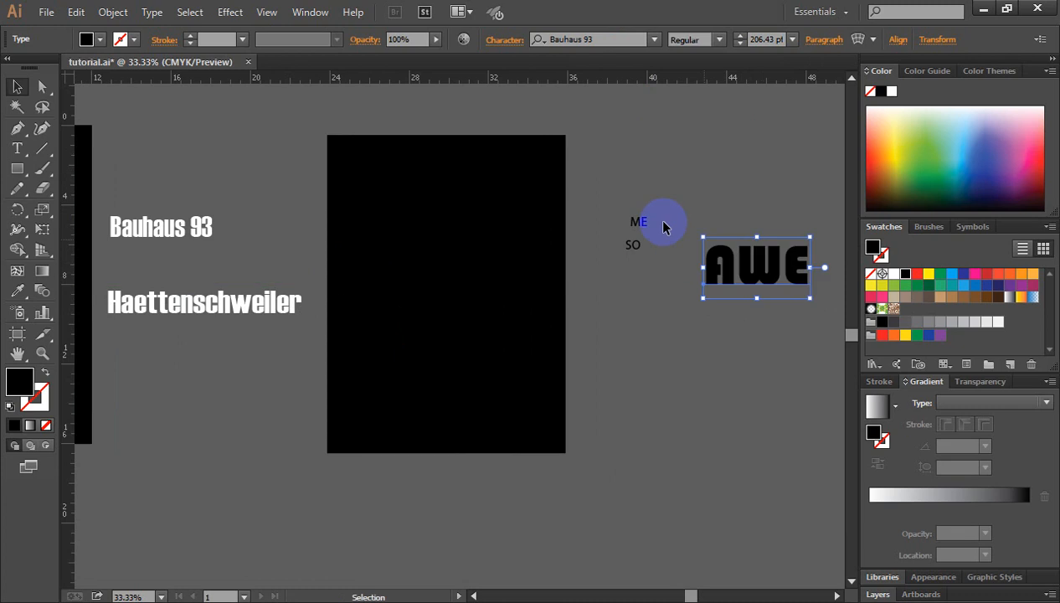
Set the font of both the ME and SO texts to Haettenschweiler.
left_click(638, 272)
left_click_drag(621, 319, 676, 328)
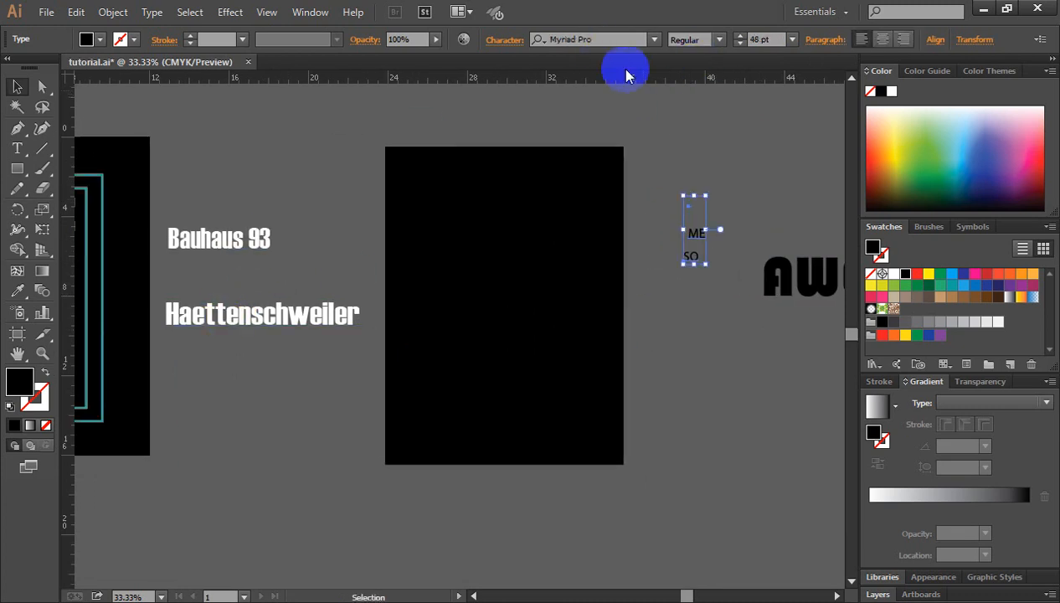
left_click_drag(672, 173, 703, 274)
left_click(613, 40)
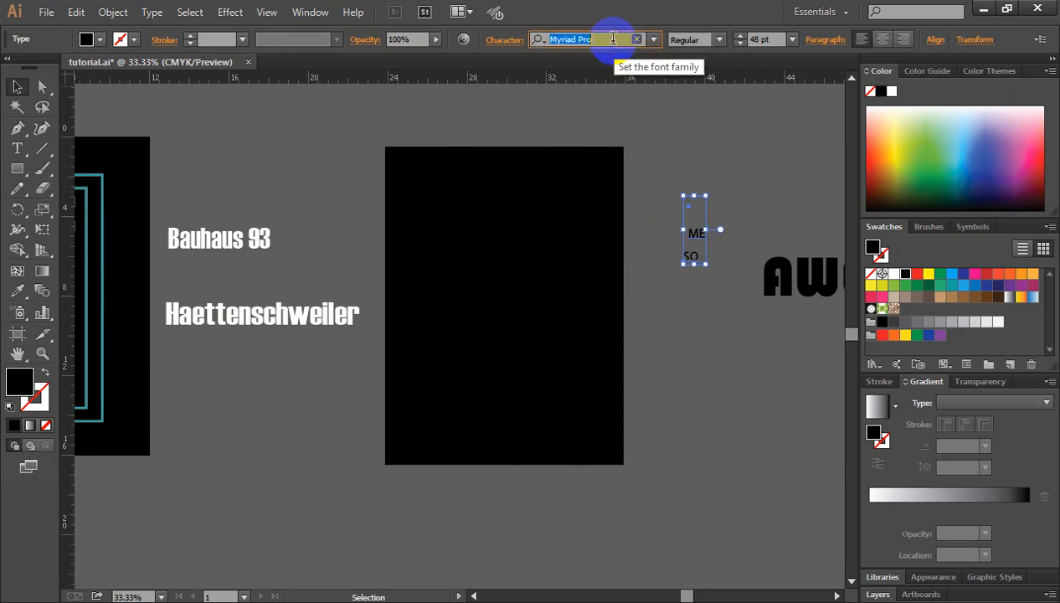
type("HAETT")
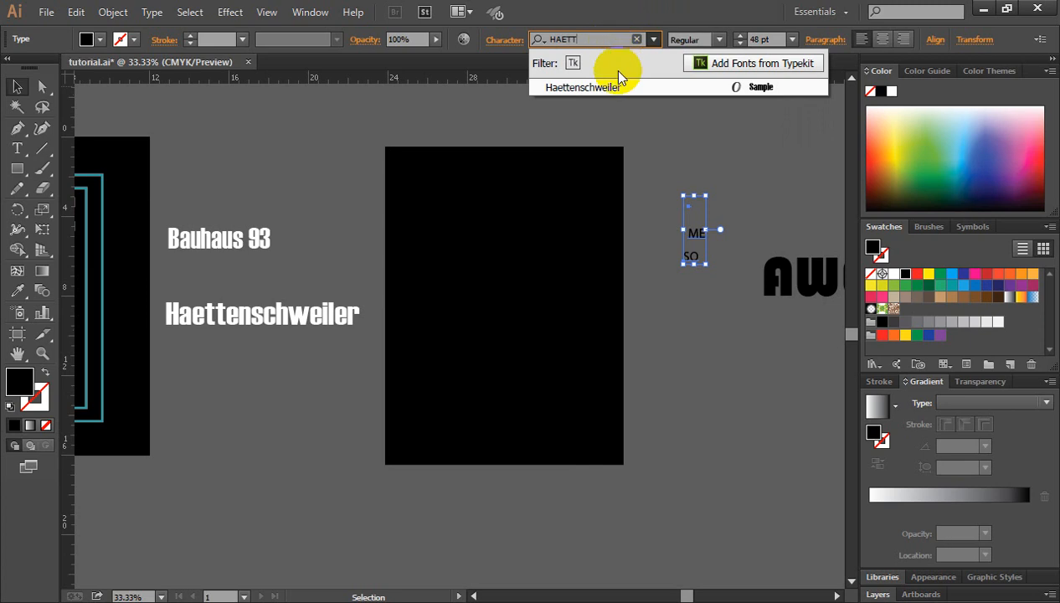
left_click(596, 87)
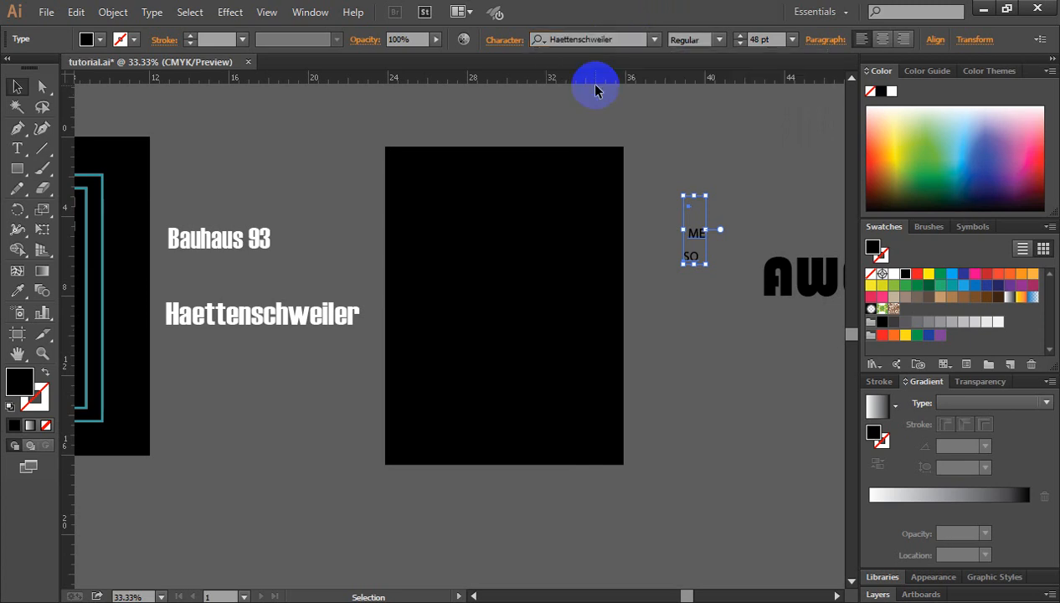
left_click(725, 335)
Enlarge the ME and SO texts together to about 105 pt.
left_click(689, 293, "ctrl")
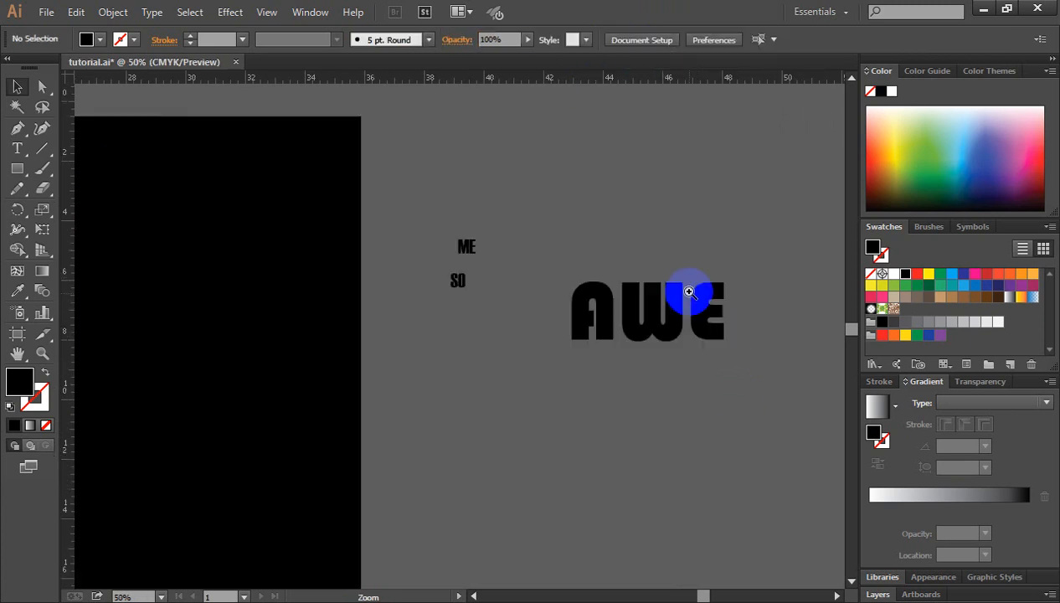
left_click(512, 306, "ctrl")
left_click(397, 319, "ctrl")
left_click_drag(427, 364, 471, 299)
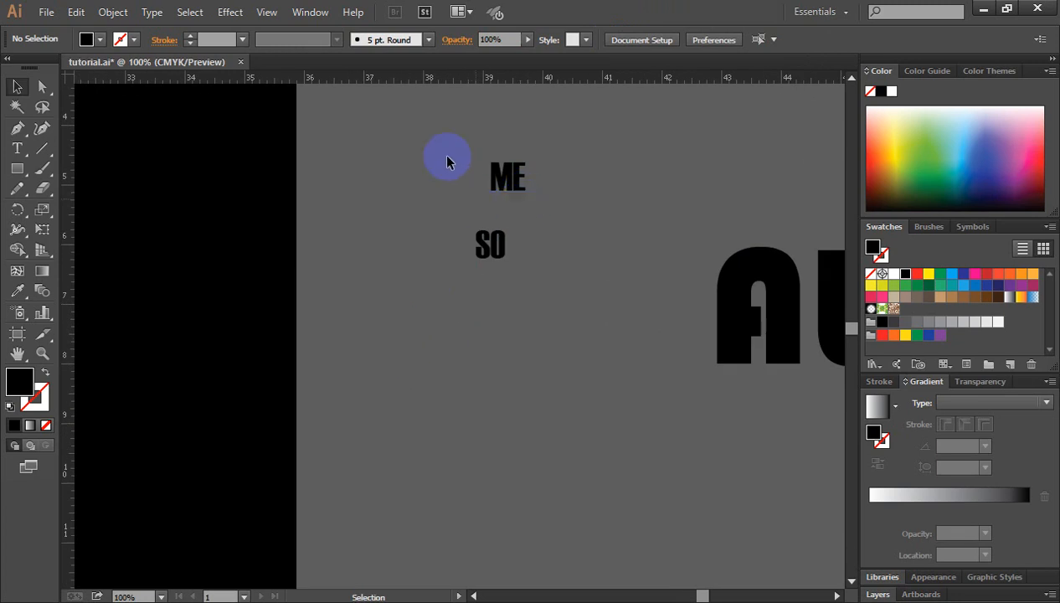
left_click_drag(446, 156, 550, 341)
left_click_drag(527, 272, 618, 298)
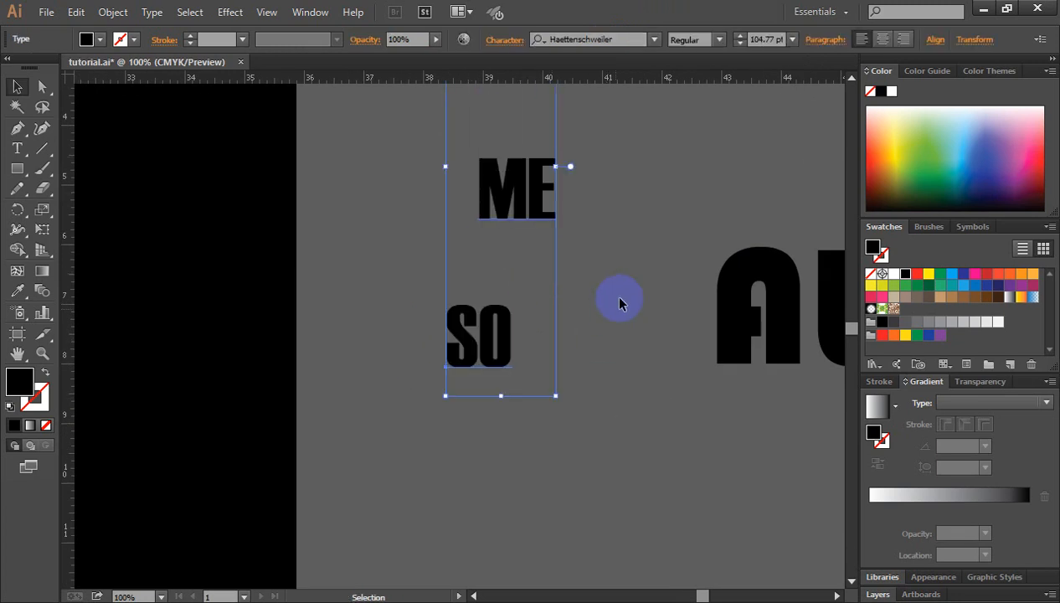
left_click(620, 301)
Delete the empty line above ME in its text object.
key("minus")
key("ctrl+minus")
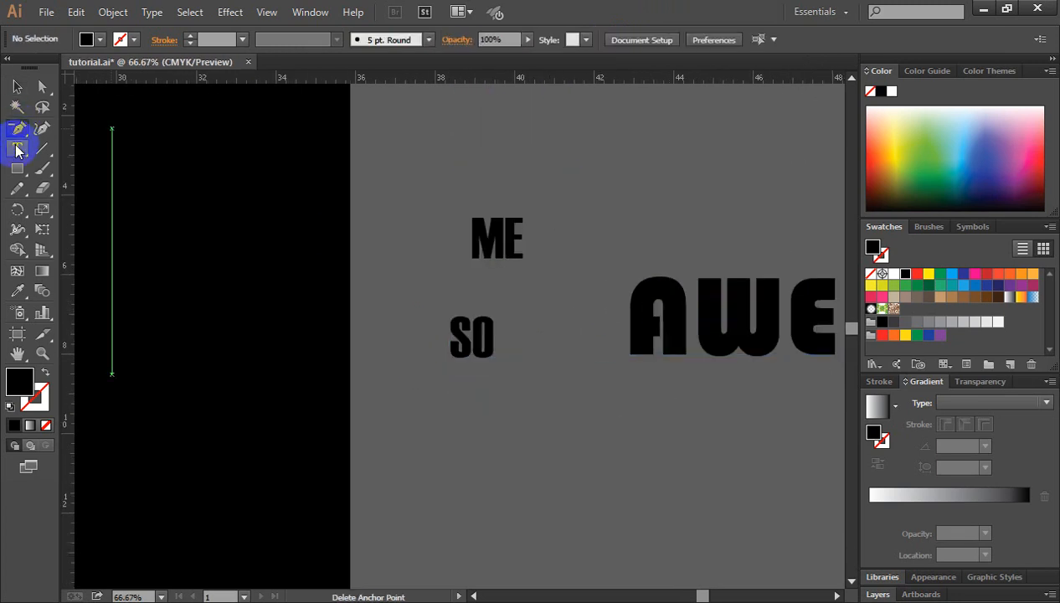
left_click(19, 151)
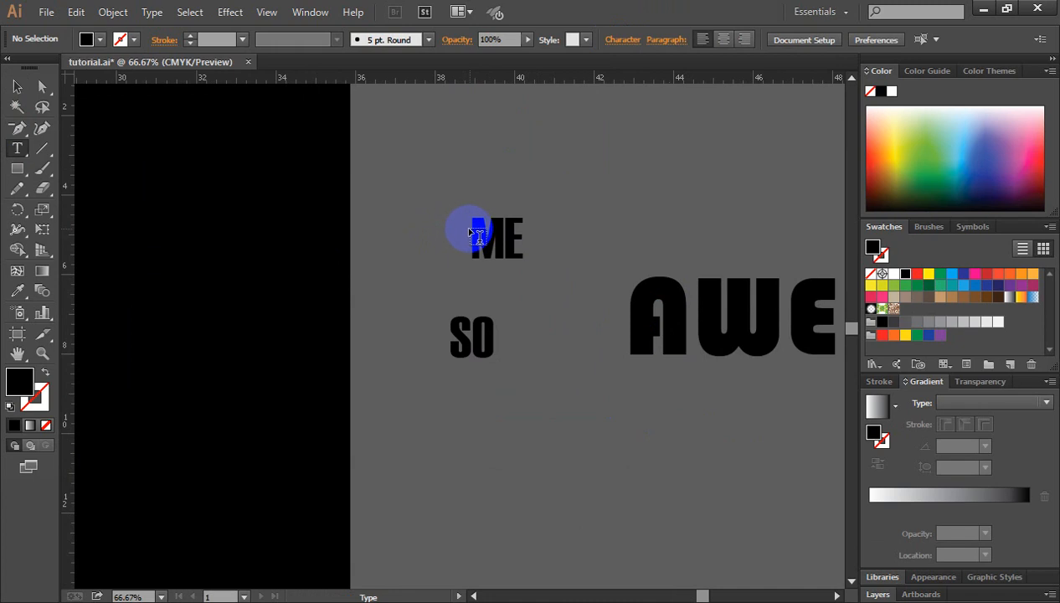
left_click(436, 155)
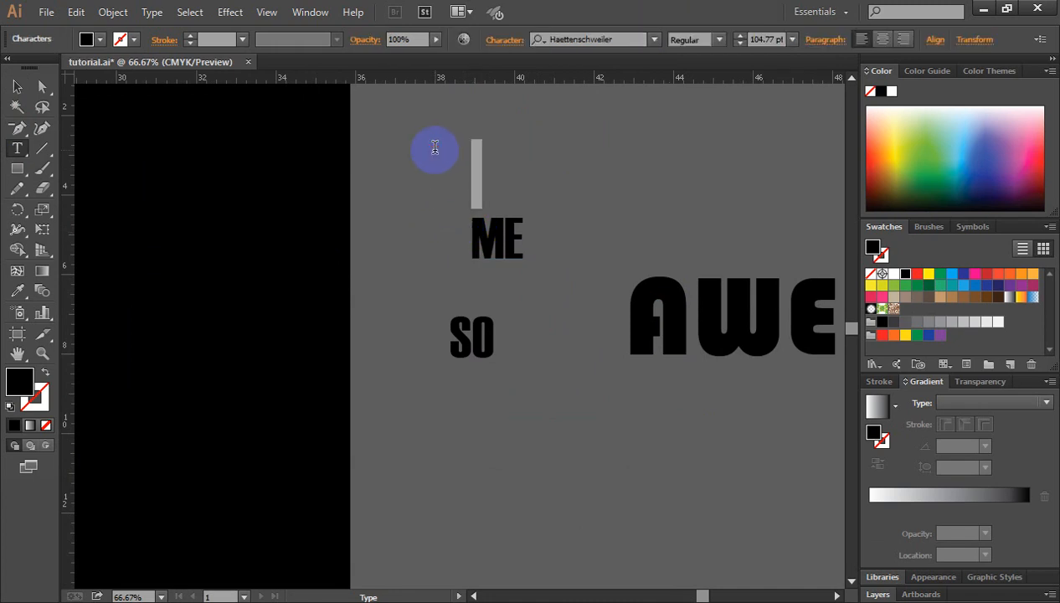
key("BackSpace")
left_click(437, 330)
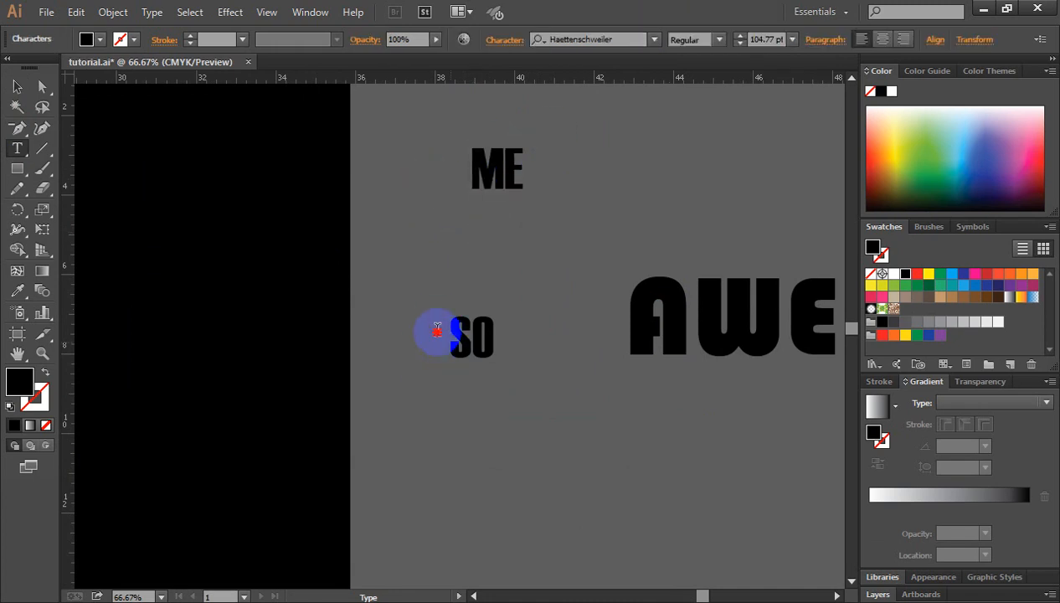
left_click(16, 87)
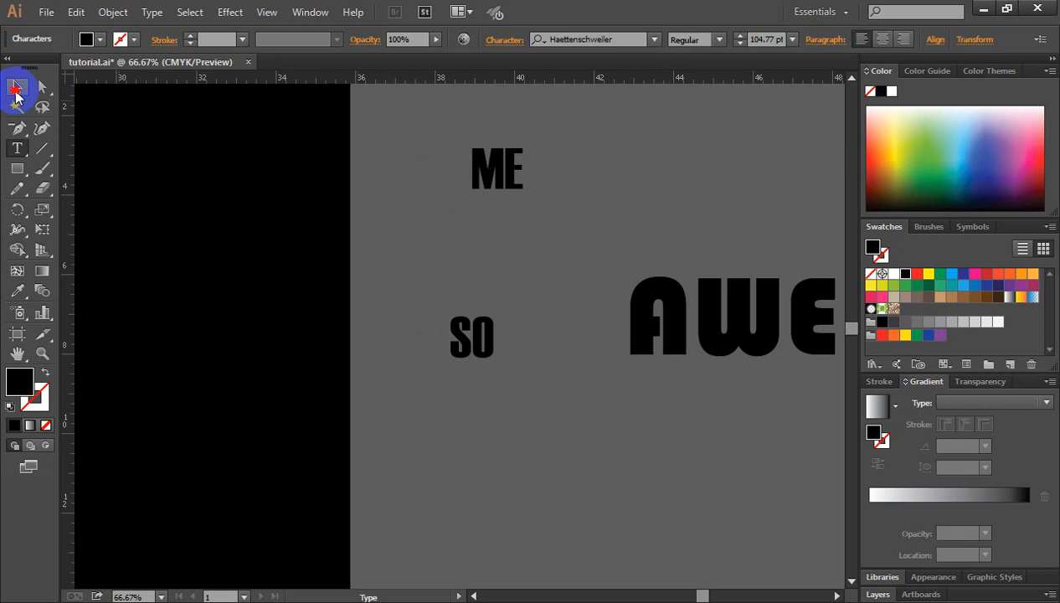
left_click(458, 244)
Move the AWE text onto the middle of the new black rectangle and fill it with white.
key("ctrl+minus")
key("ctrl+minus")
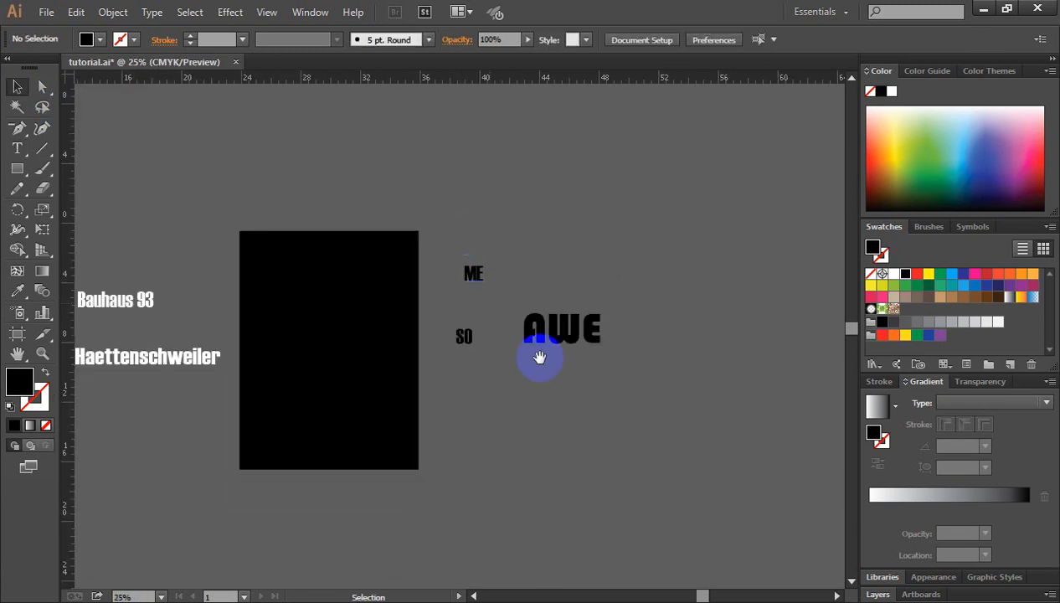
left_click_drag(450, 449, 644, 372)
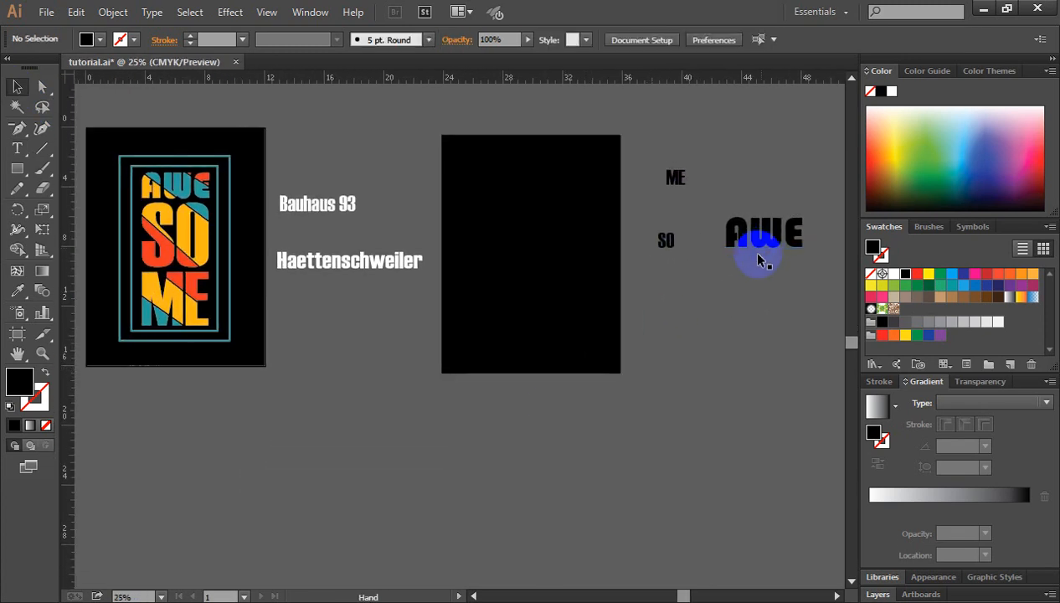
left_click(771, 251)
left_click_drag(773, 246, 538, 225)
left_click_drag(535, 222, 541, 255)
left_click(525, 174)
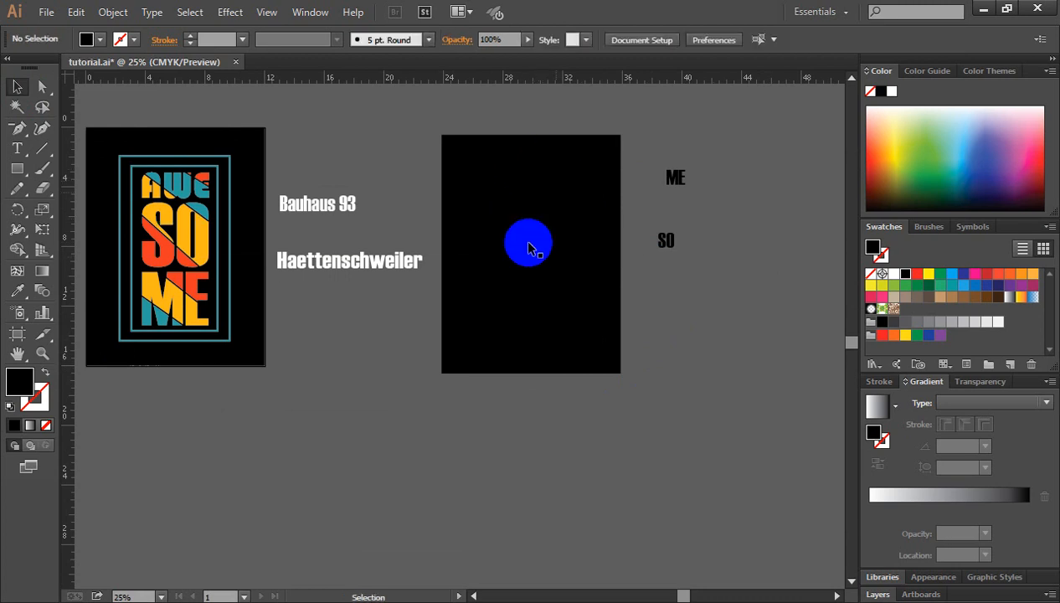
left_click_drag(479, 204, 544, 336)
left_click(893, 274)
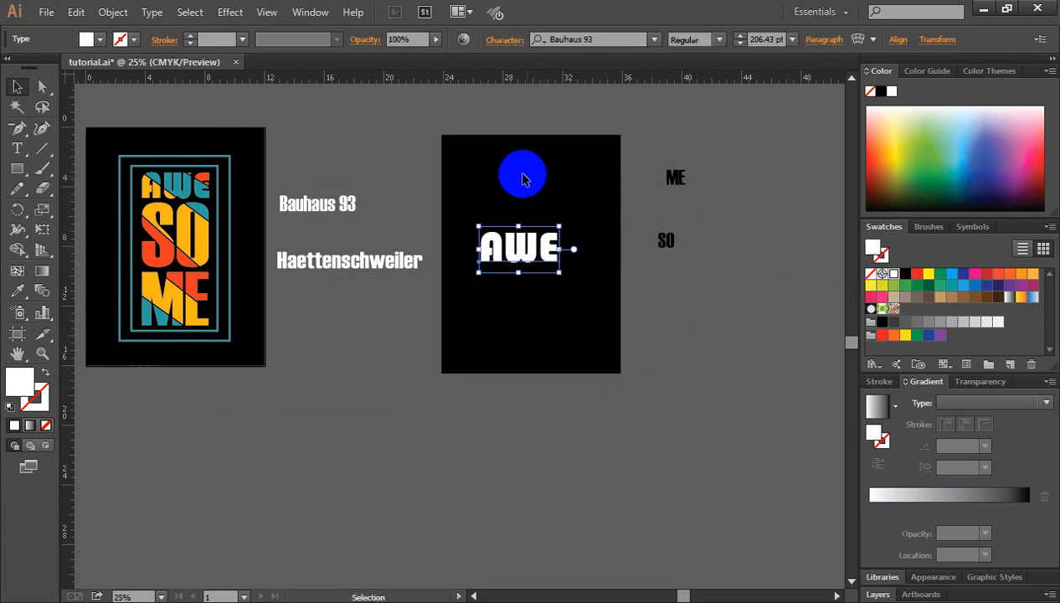
Unlock all locked objects and place a vertical guide through the centre of the new black rectangle.
left_click(522, 176)
key("ctrl+alt+2")
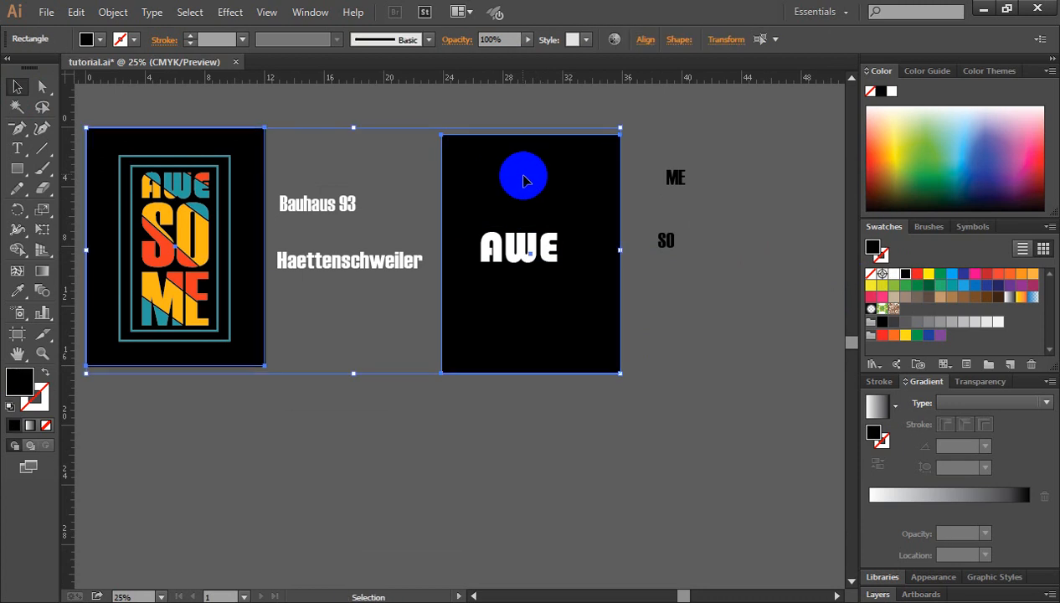
left_click(768, 312)
left_click(531, 189)
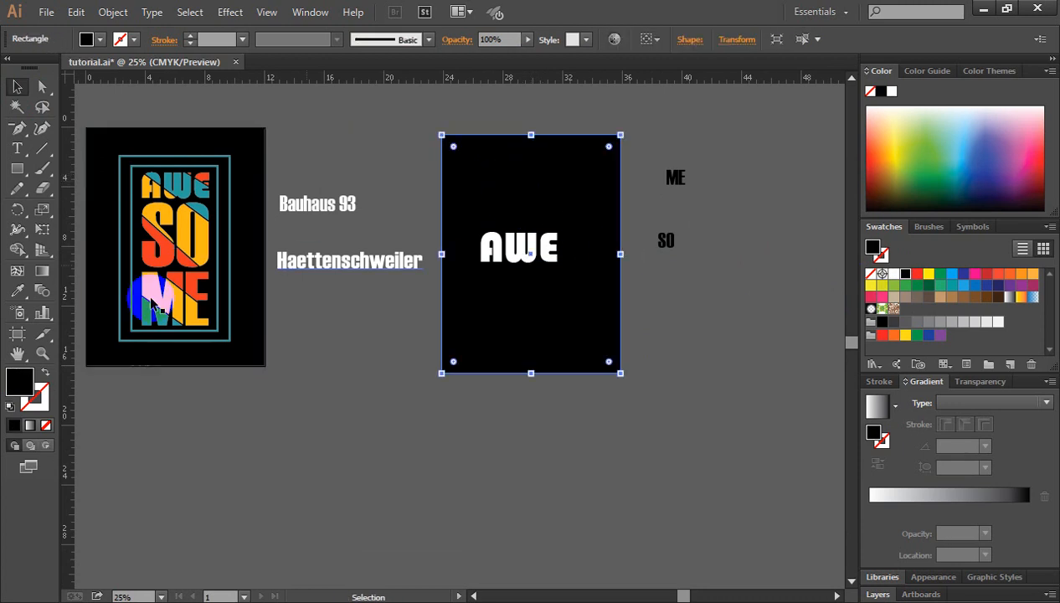
left_click_drag(69, 261, 530, 255)
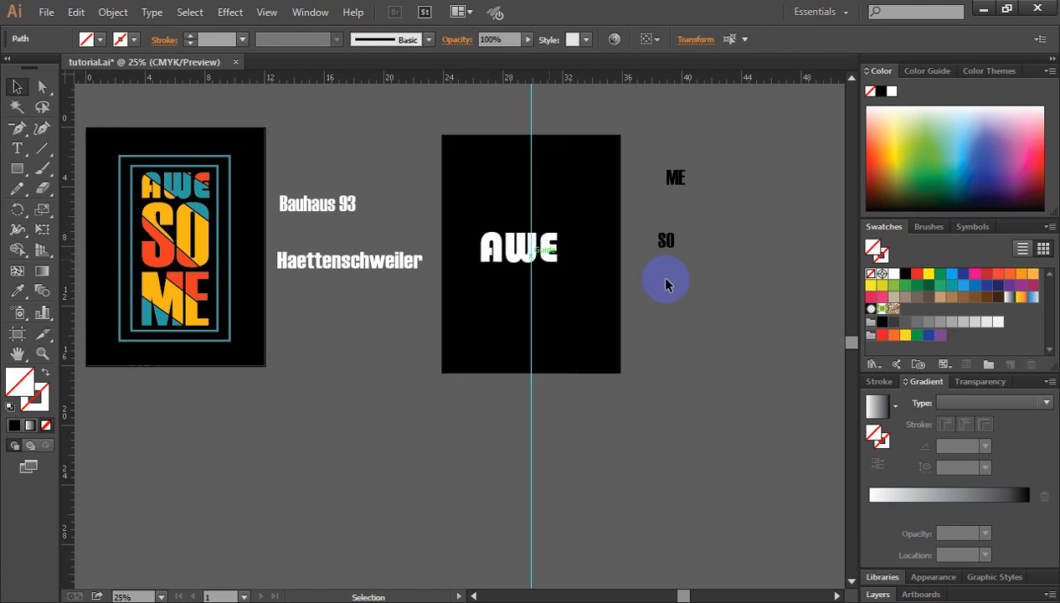
Place a horizontal guide through the centre of the new black rectangle.
left_click(592, 203)
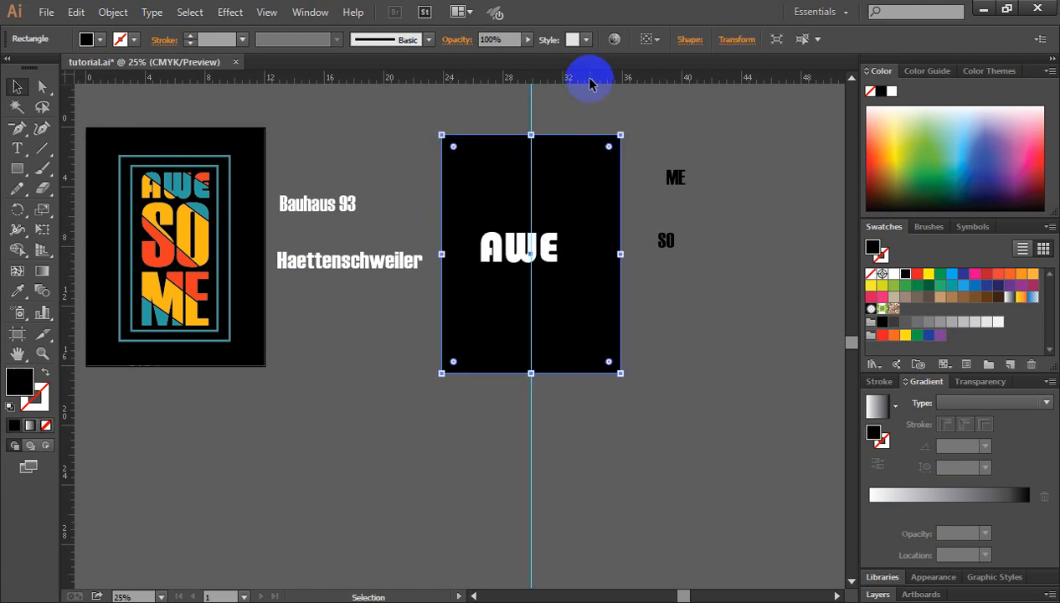
mouse_move(589, 83)
left_mouse_down()
mouse_move(605, 224)
mouse_move(553, 261)
mouse_move(530, 253)
left_mouse_up()
left_click(691, 337)
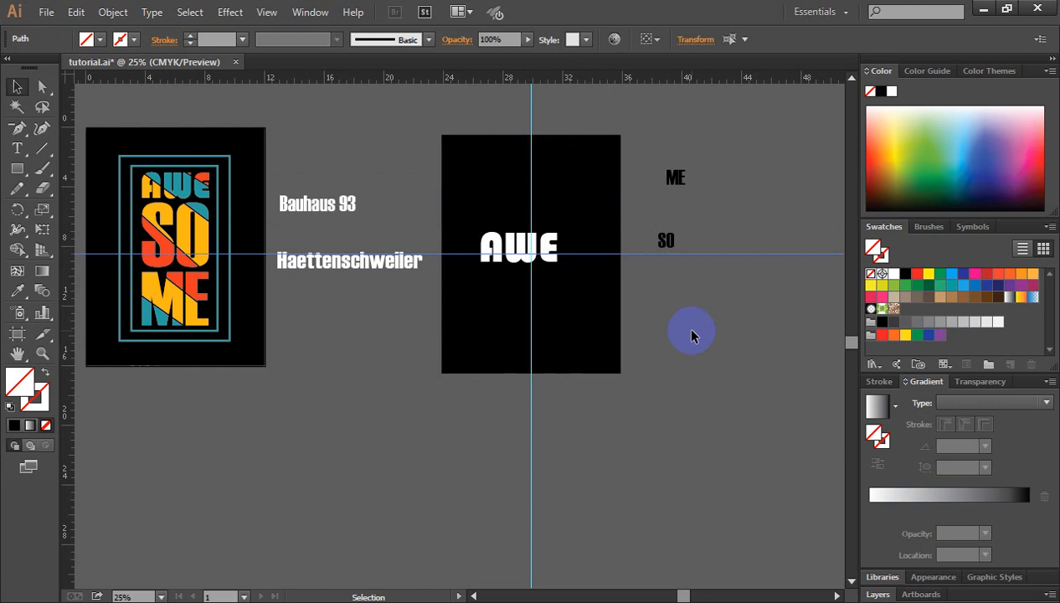
Centre the AWE text on the vertical guide and move it up into the upper part of the black rectangle.
left_click(548, 241)
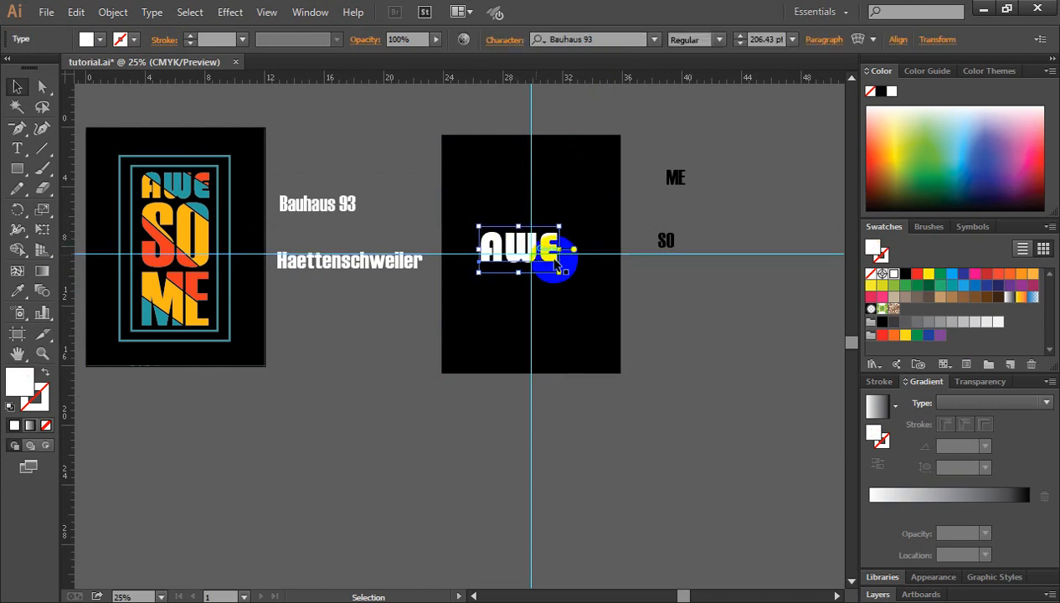
key("Up")
key("Up")
key("Up")
key("Up")
key("Up")
key("Up")
key("Up")
key("Up")
key("Up")
key("Up")
key("Up")
key("Up")
key("Up")
key("Up")
key("Up")
key("Up")
key("Up")
key("Up")
key("Up")
key("Up")
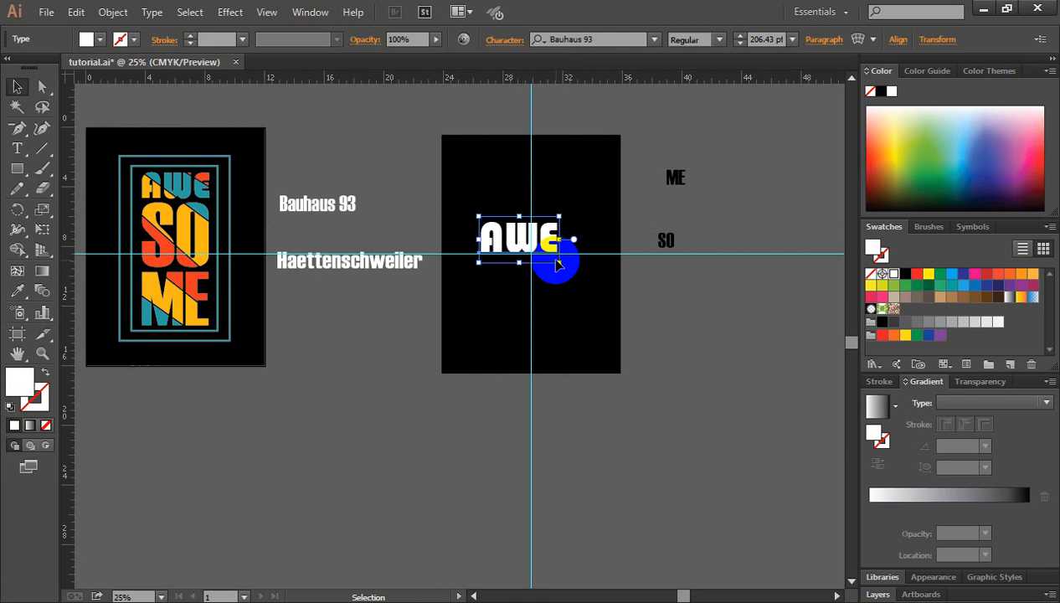
key("Right")
key("Right")
key("Right")
key("Right")
key("Right")
key("Right")
key("Right")
key("Right")
key("Right")
key("Right")
key("Right")
key("Right")
key("Right")
key("Right")
key("Right")
key("Right")
key("Right")
key("Right")
key("Right")
key("Right")
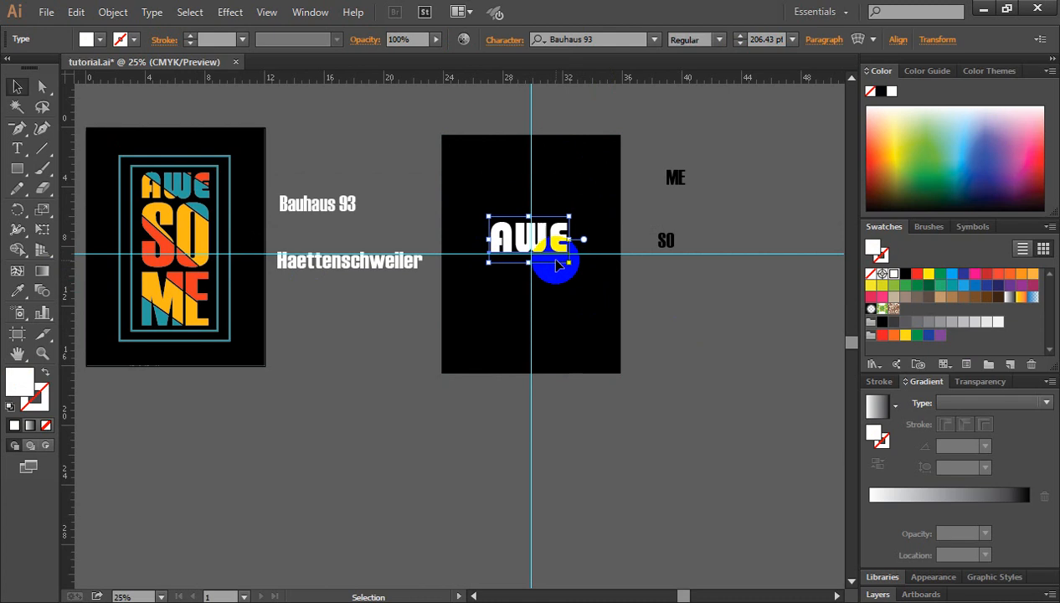
key("Right")
key("Right")
key("Right")
key("Right")
key("Right")
key("Right")
key("Right")
key("Right")
left_click_drag(558, 266, 573, 227)
left_click(683, 317)
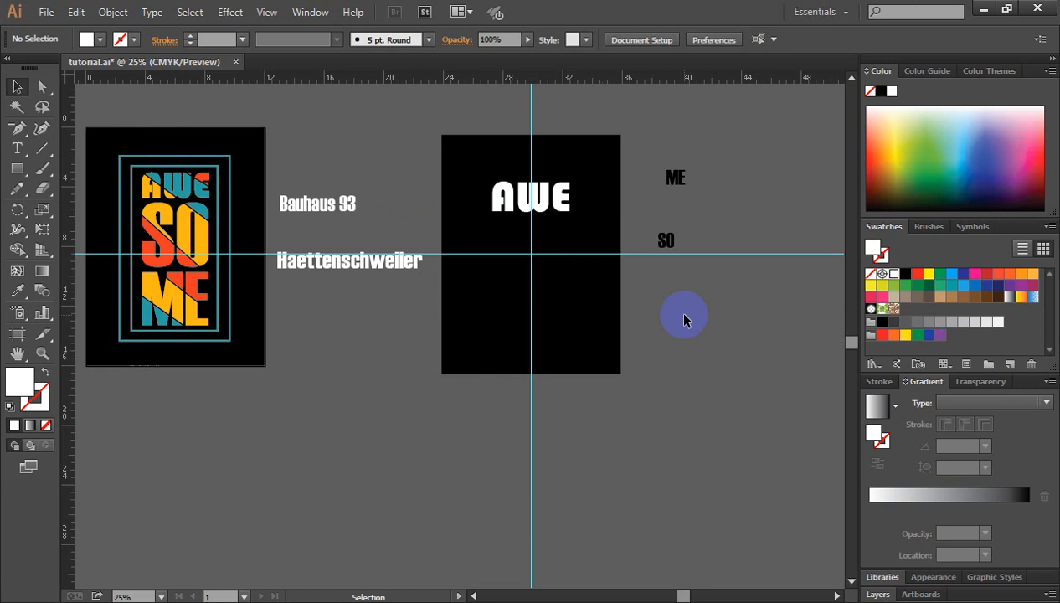
Place vertical guides along the left and right edges of the AWE text.
left_click(506, 199)
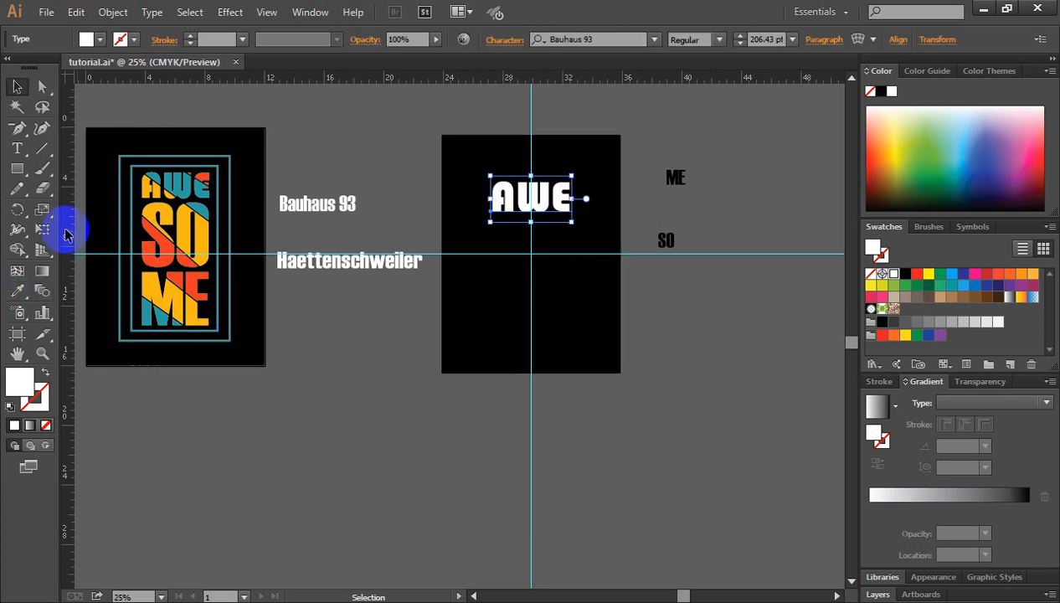
left_click_drag(67, 228, 490, 199)
left_click(553, 198)
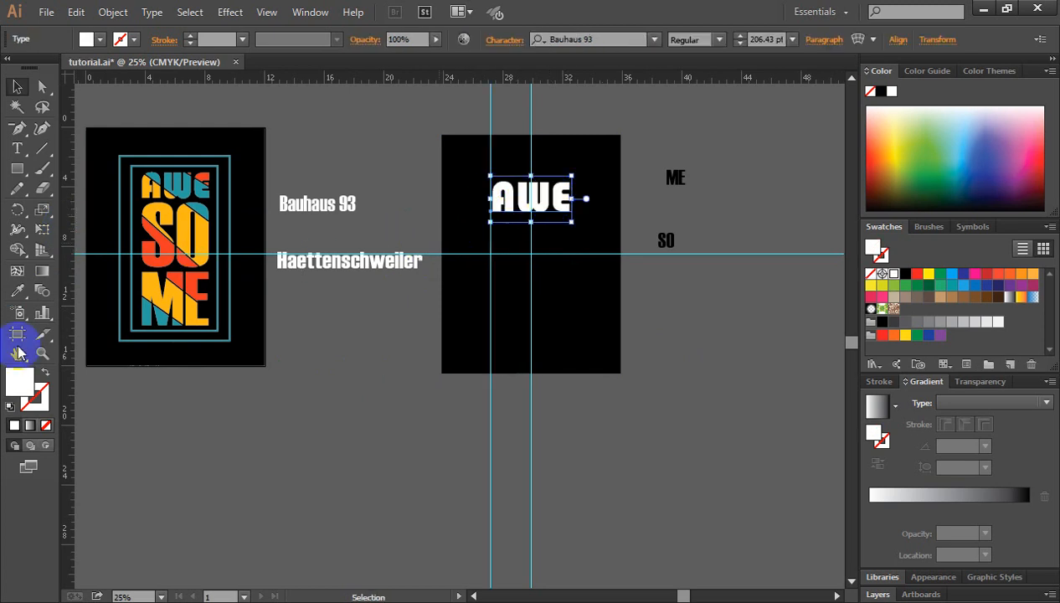
left_click_drag(71, 277, 571, 198)
Enlarge the SO text to about 429 pt and place it directly below AWE, starting at the left guide.
left_click(667, 243)
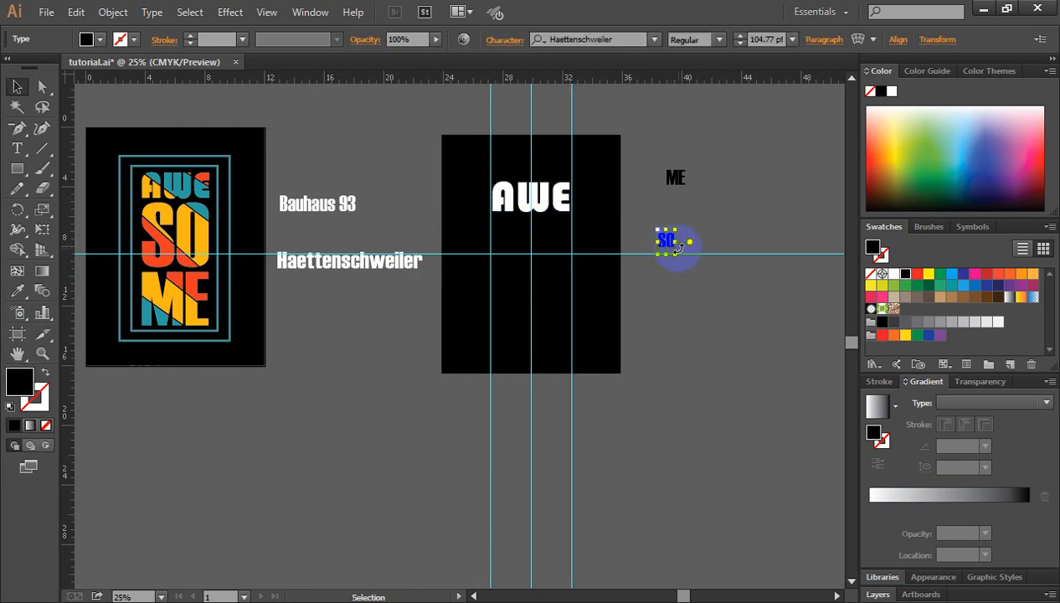
left_click_drag(678, 258, 700, 293)
left_click_drag(616, 253, 566, 328)
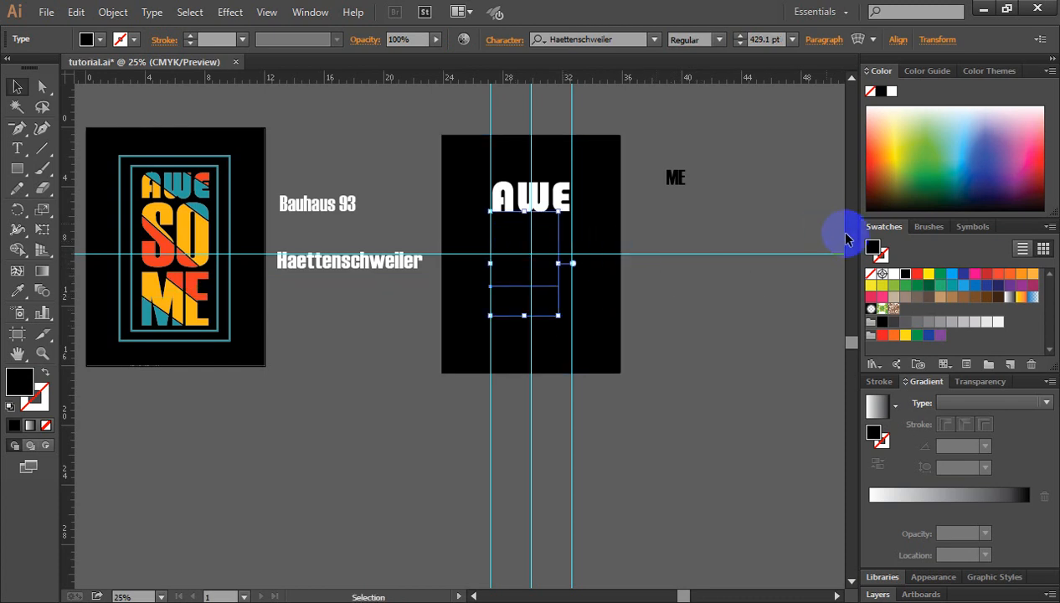
Fill the SO text with white and enlarge it to about 519 pt so it spans the outer guides.
left_click(893, 273)
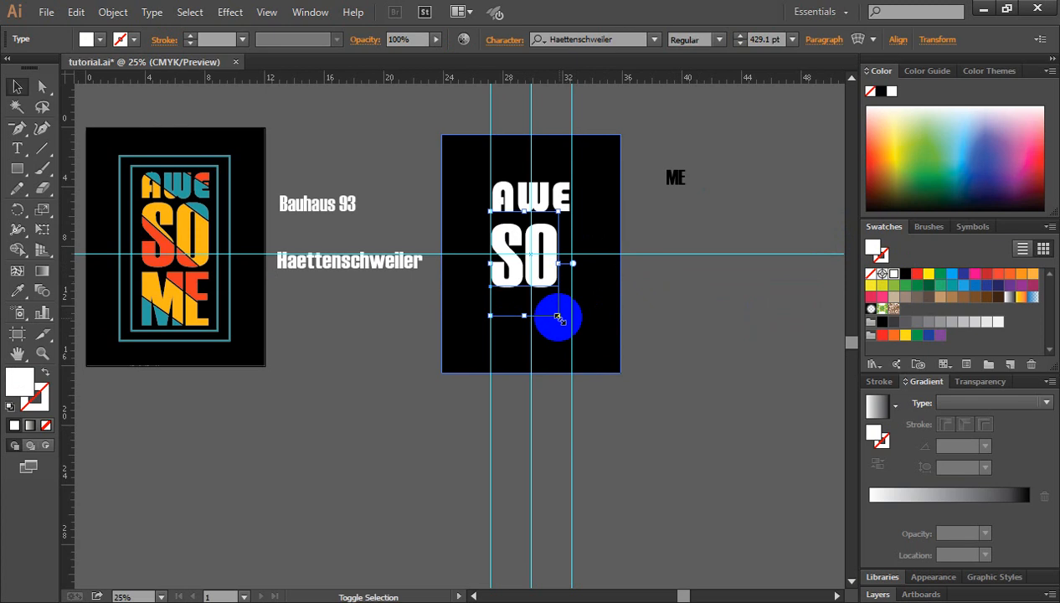
left_click_drag(558, 317, 573, 338)
left_click(720, 351)
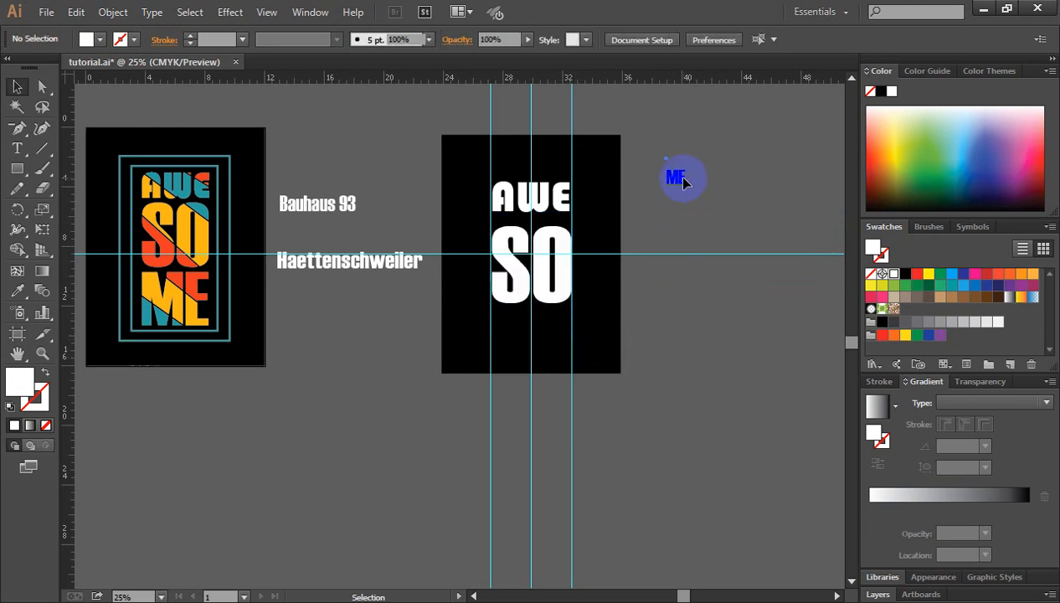
Enlarge the ME text to about 372 pt and delete the empty line above it in its text object.
left_click(678, 179)
left_click_drag(688, 194, 774, 324)
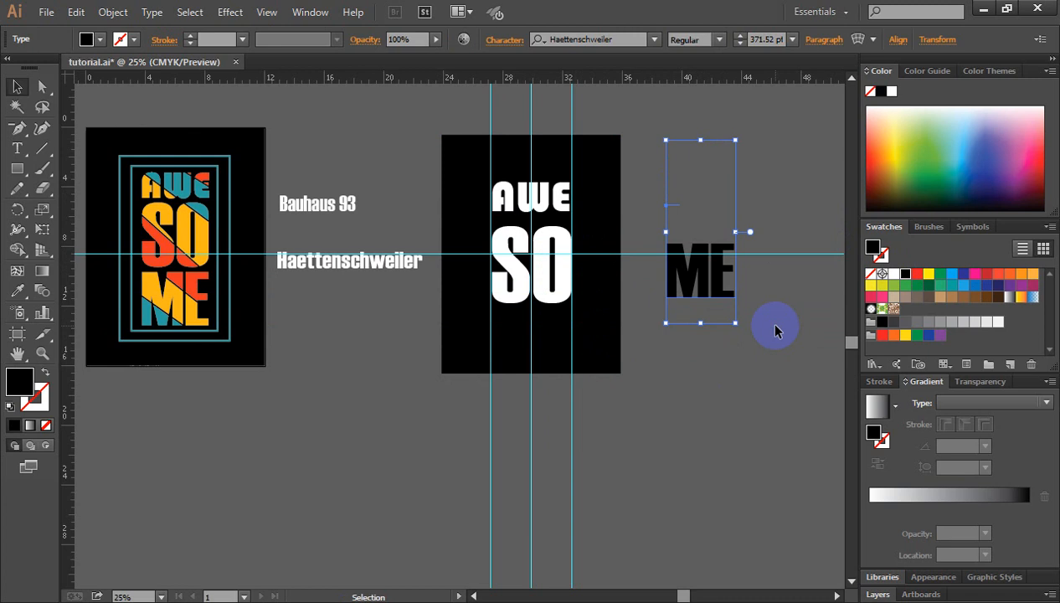
left_click(18, 155)
left_click(680, 218)
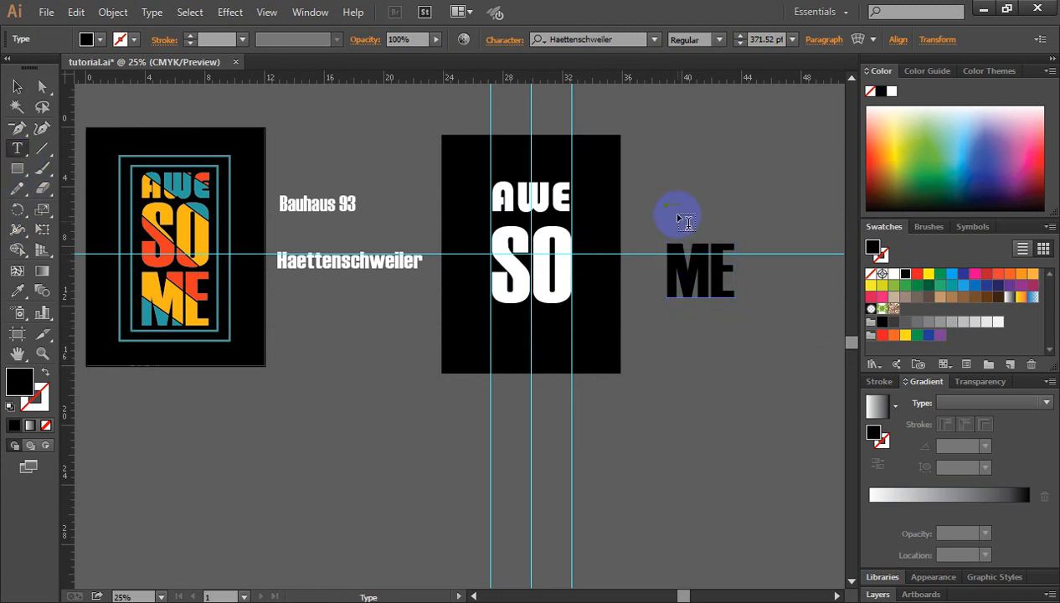
left_click(18, 87)
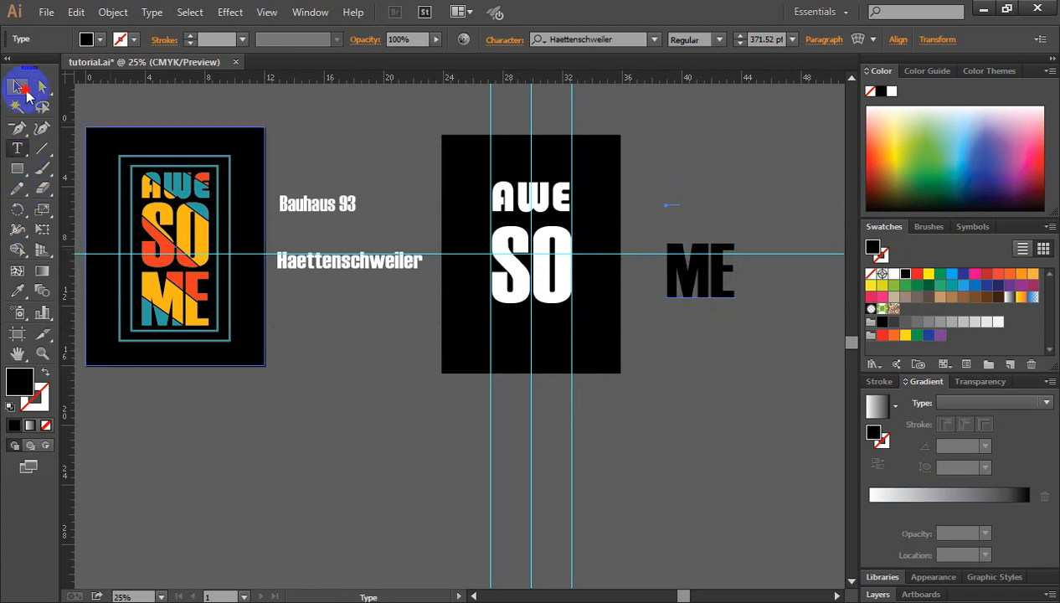
left_click(735, 321)
left_click(703, 289)
left_click_drag(703, 289, 703, 218)
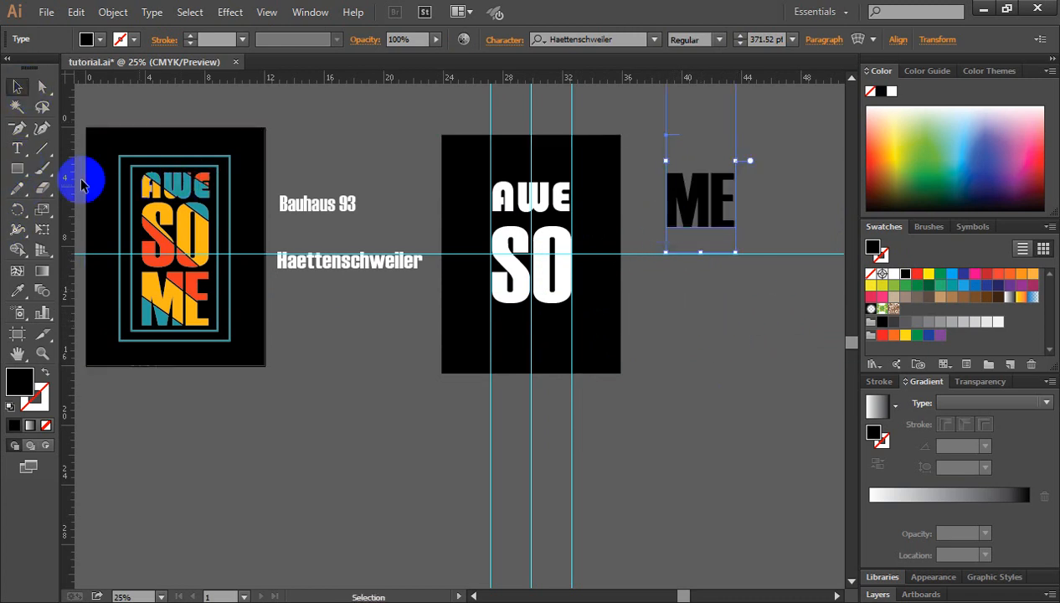
left_click(17, 149)
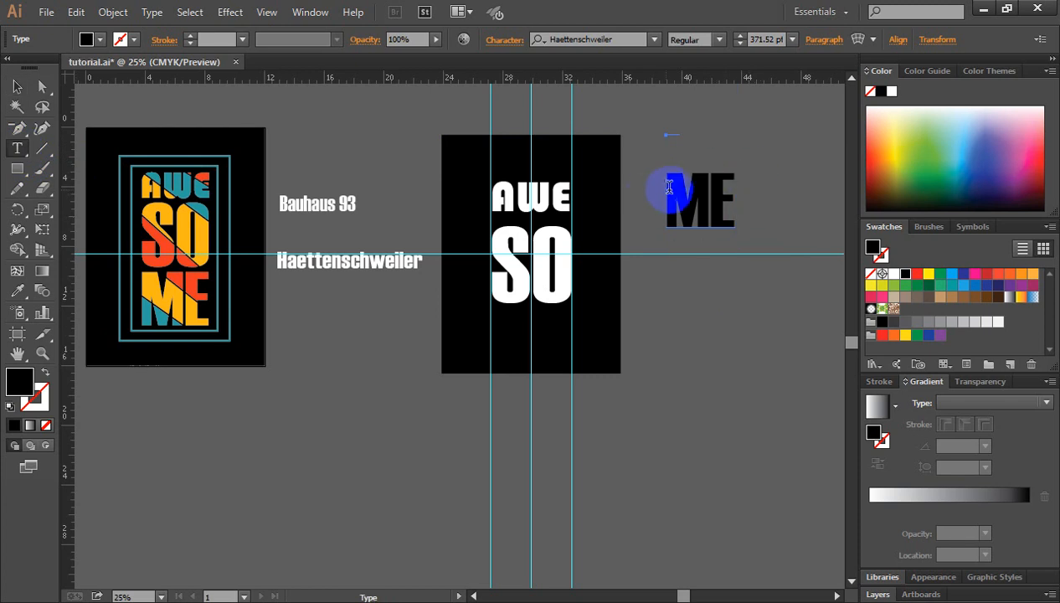
left_click_drag(669, 187, 635, 124)
key("BackSpace")
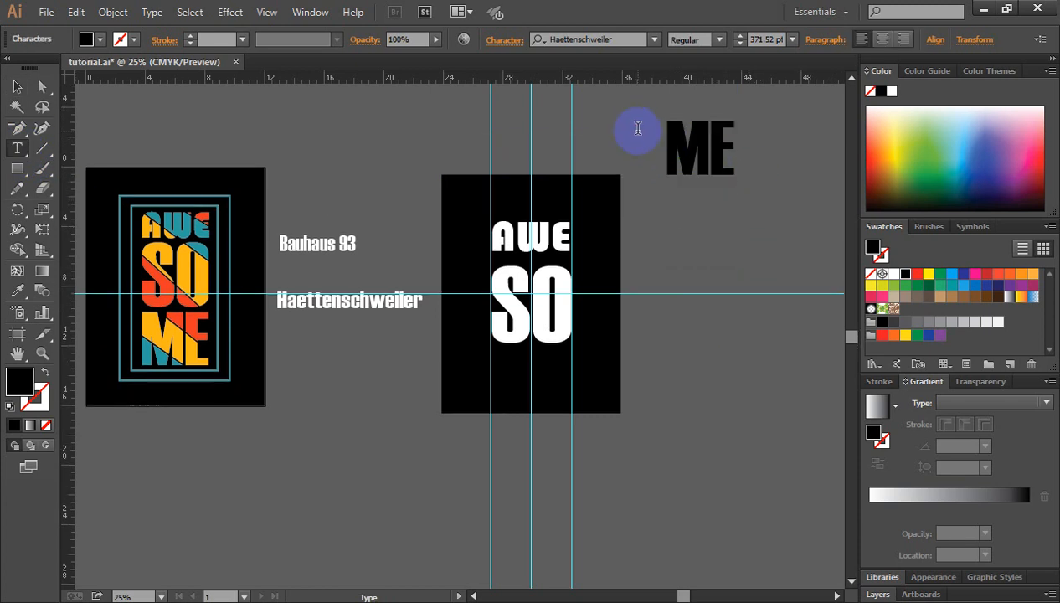
Move the ME text slightly down beside the black rectangle and fill it with white.
left_click(17, 87)
left_click(662, 198)
left_click_drag(700, 147, 706, 206)
left_click(893, 285)
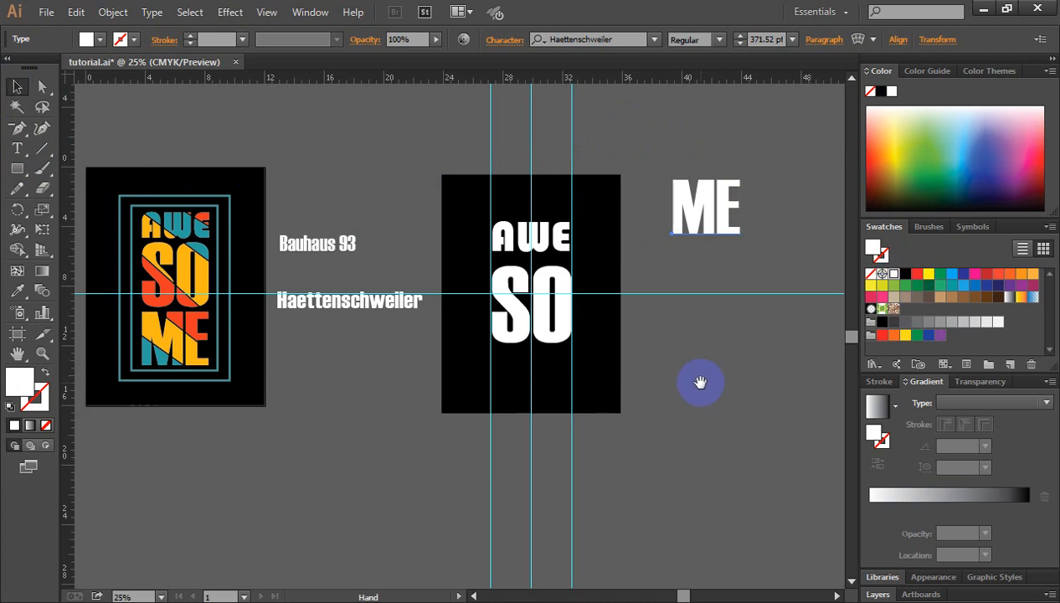
Place the ME text below SO at the left guide and enlarge it to about 436 pt to span the outer guides.
left_click_drag(699, 382, 746, 305)
left_click_drag(739, 129, 557, 307)
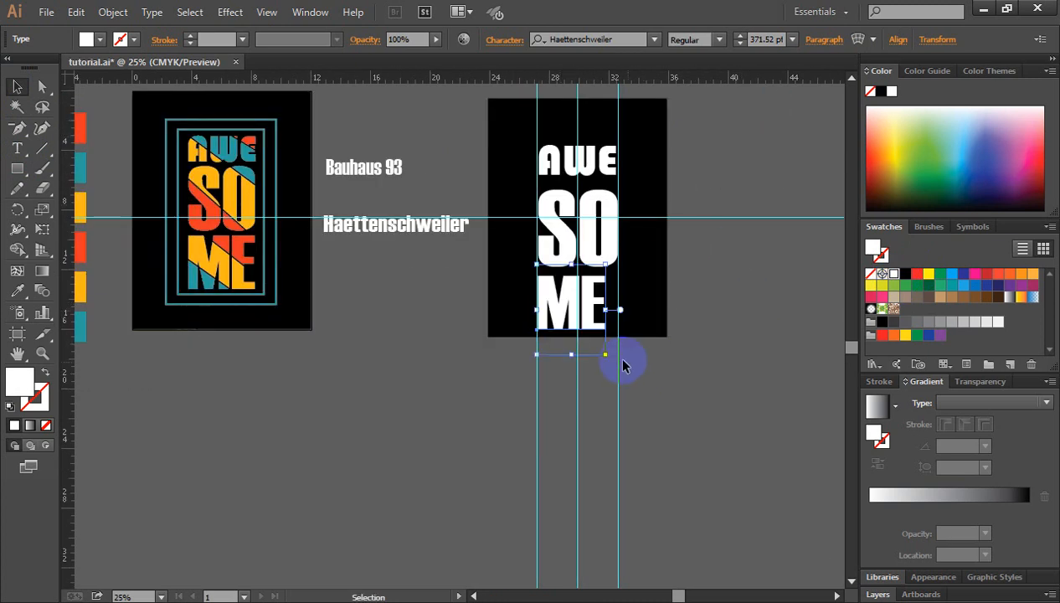
left_click_drag(609, 358, 642, 379)
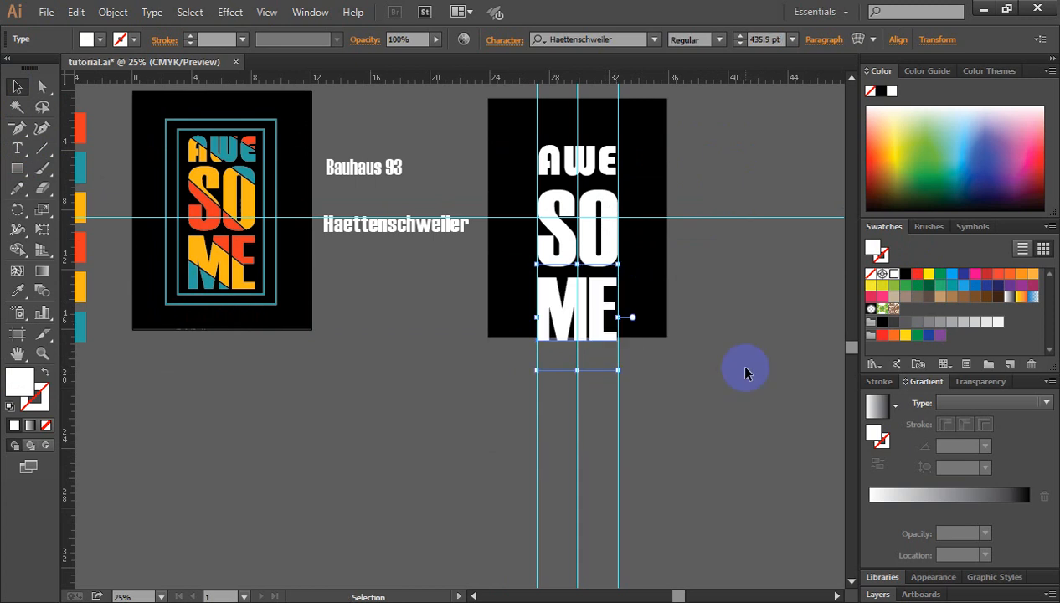
left_click(741, 368)
Nudge the SO text upward until only a narrow gap separates it from AWE.
scroll(741, 369, "up", 1)
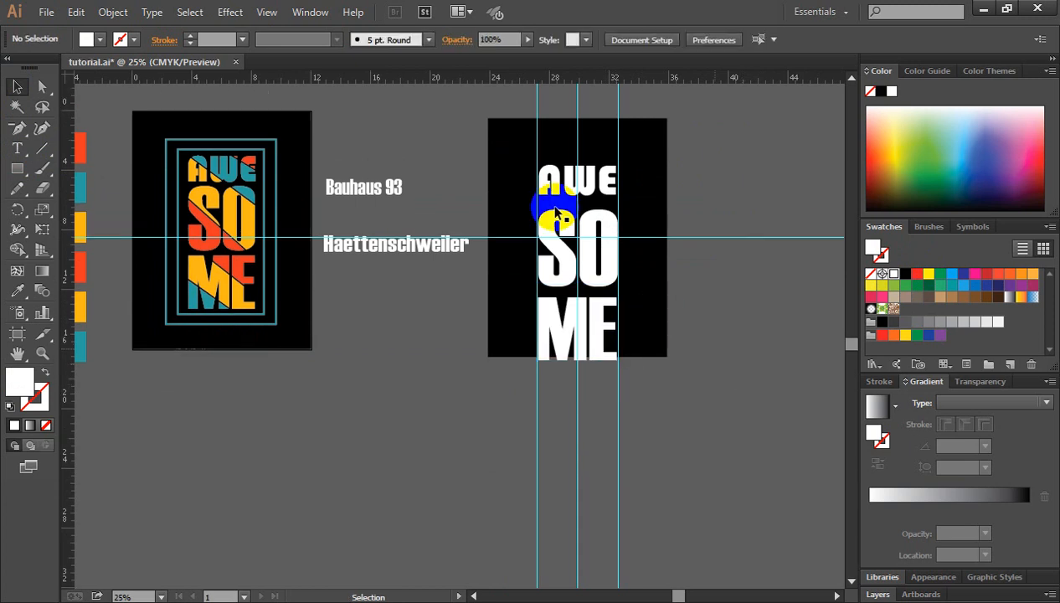
left_click(590, 224)
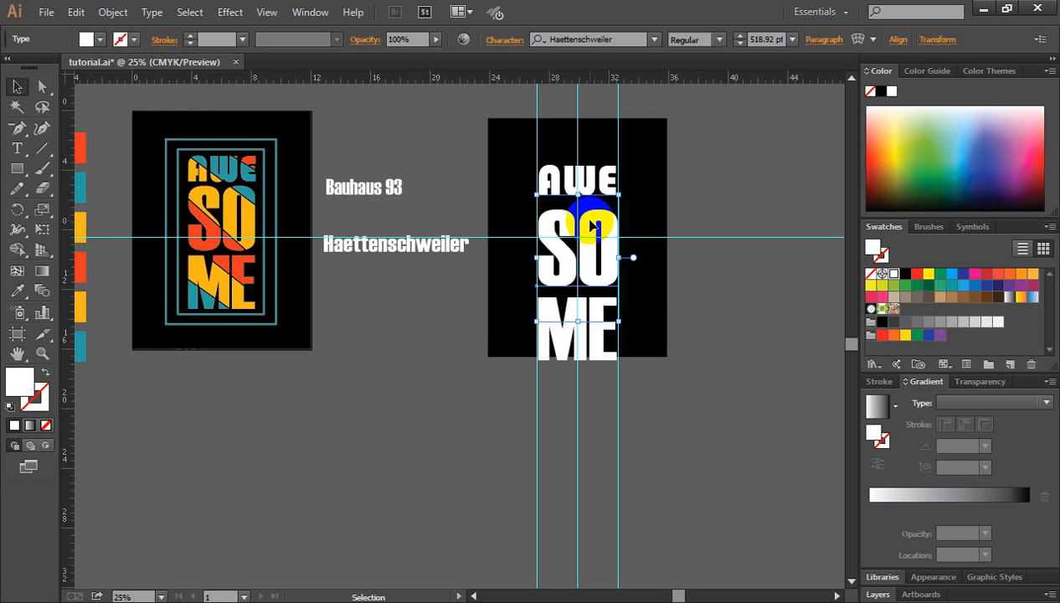
key("Up")
key("Up")
key("Up")
key("Up")
key("Up")
key("Up")
key("Up")
key("Up")
key("Up")
key("Up")
key("Up")
key("Up")
key("Up")
key("Up")
key("Up")
key("Up")
key("Up")
key("Up")
key("Up")
key("Up")
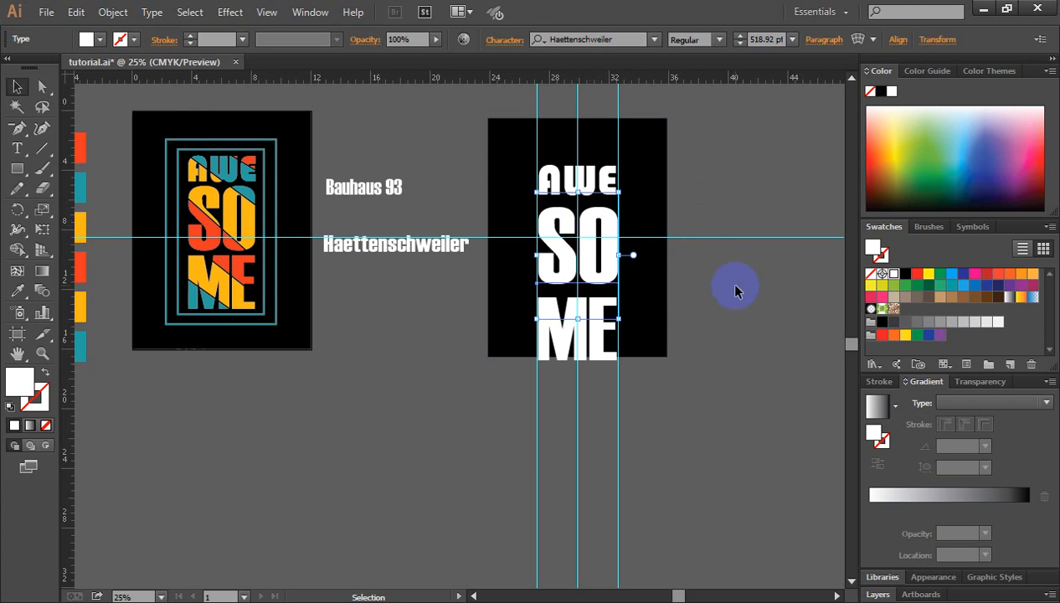
key("Up")
key("Up")
key("Up")
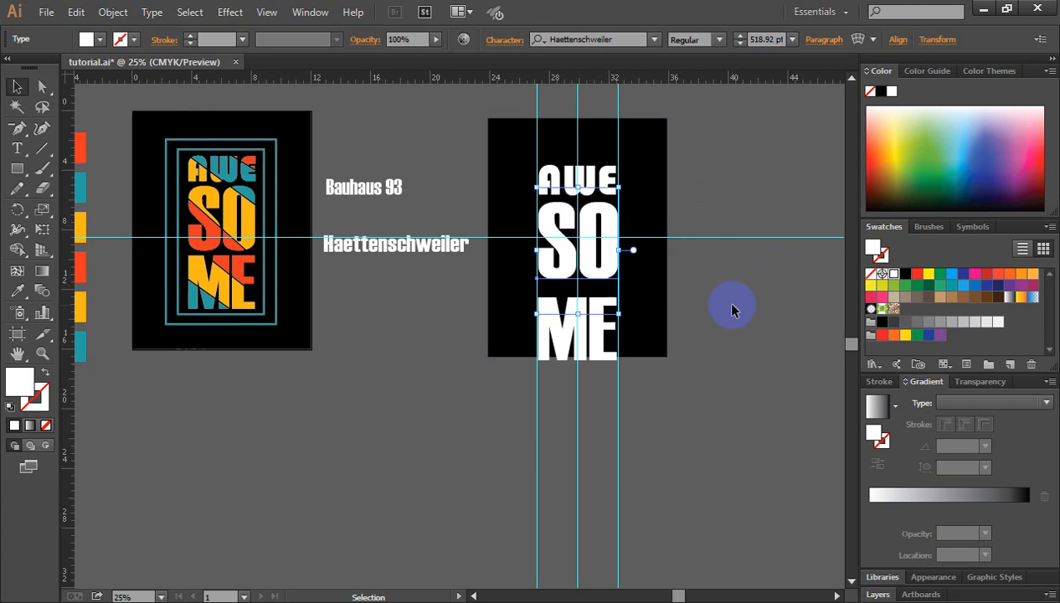
Nudge the ME text upward until only a narrow gap separates it from SO.
left_click(606, 339)
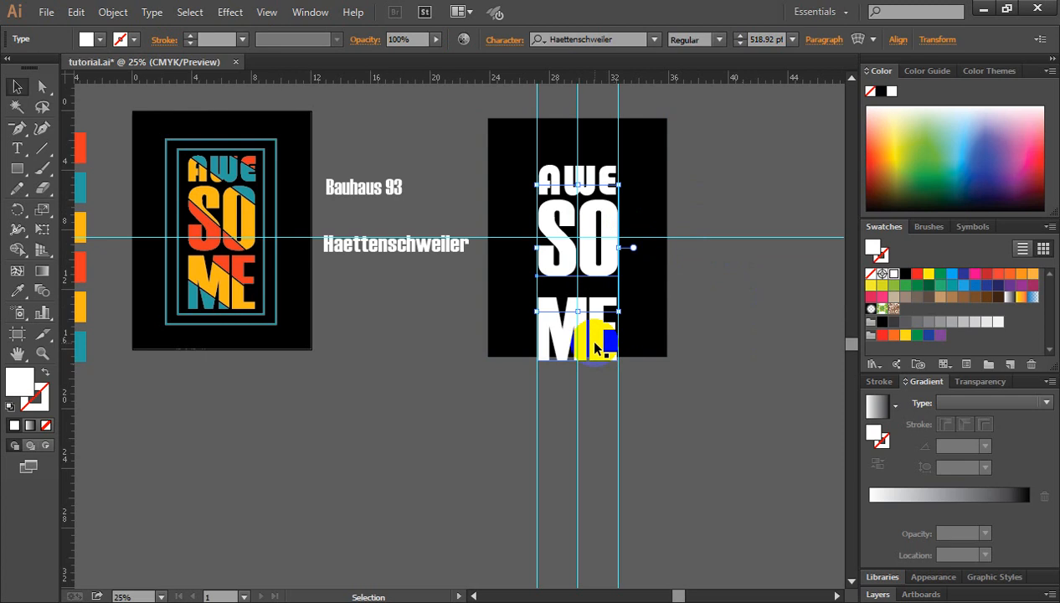
key("Up")
key("Up")
key("Up")
key("Up")
key("Up")
key("Up")
key("Up")
key("Up")
key("Up")
key("Up")
key("Up")
key("Up")
key("Up")
key("Up")
key("Up")
key("Up")
key("Up")
key("Up")
key("Up")
key("Up")
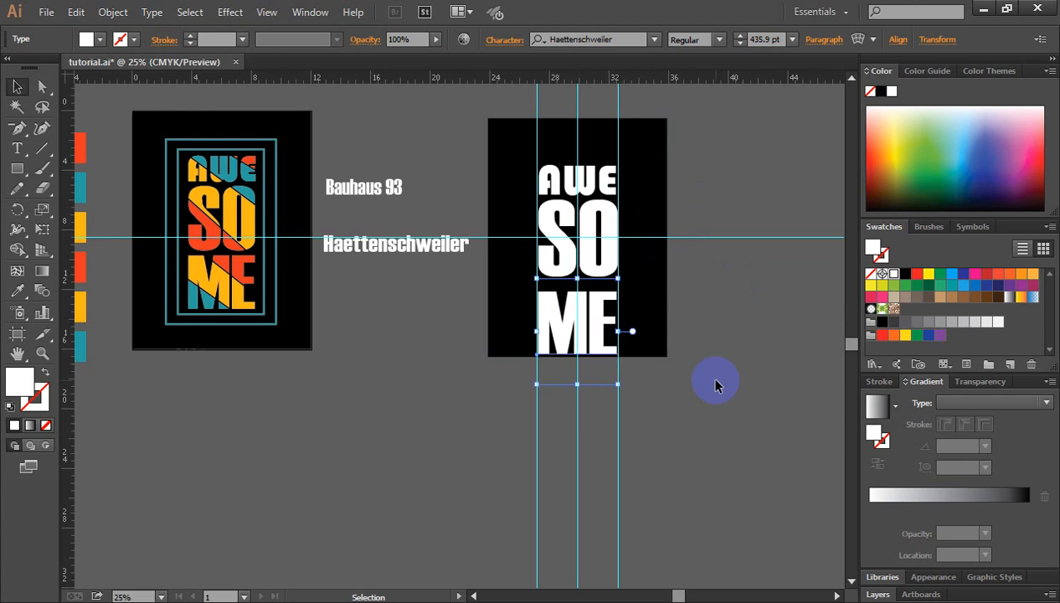
key("Up")
key("Up")
key("Up")
key("Up")
key("Up")
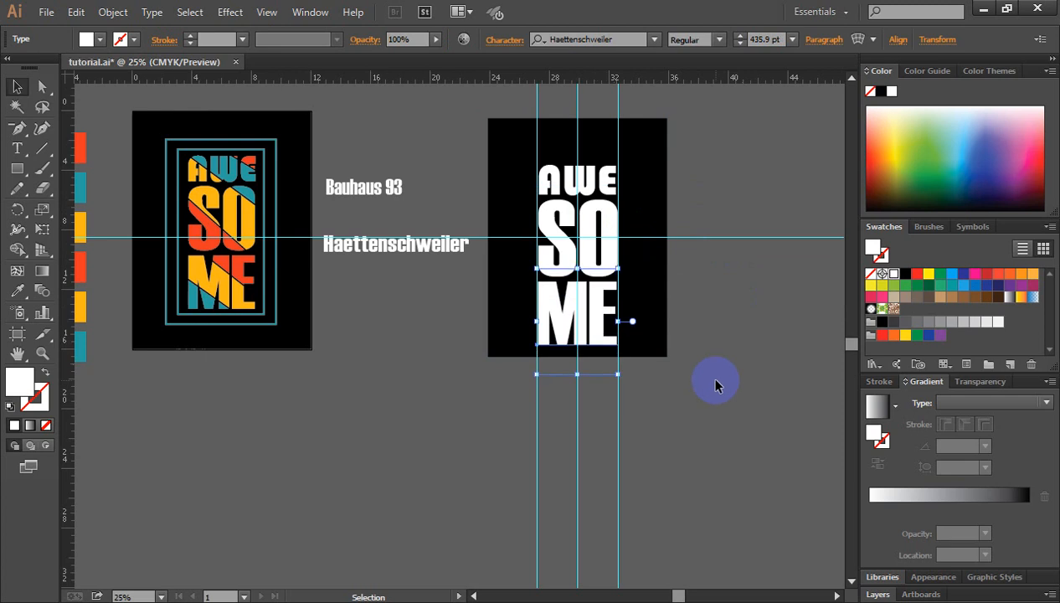
left_click(719, 372)
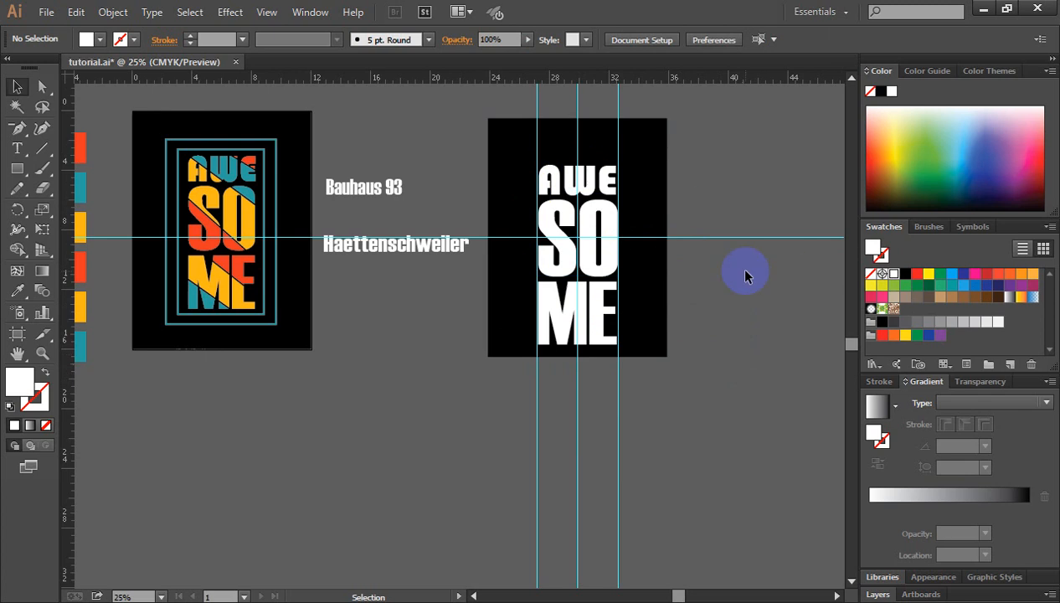
Delete the horizontal guide and the three vertical guides.
left_click_drag(730, 197, 752, 329)
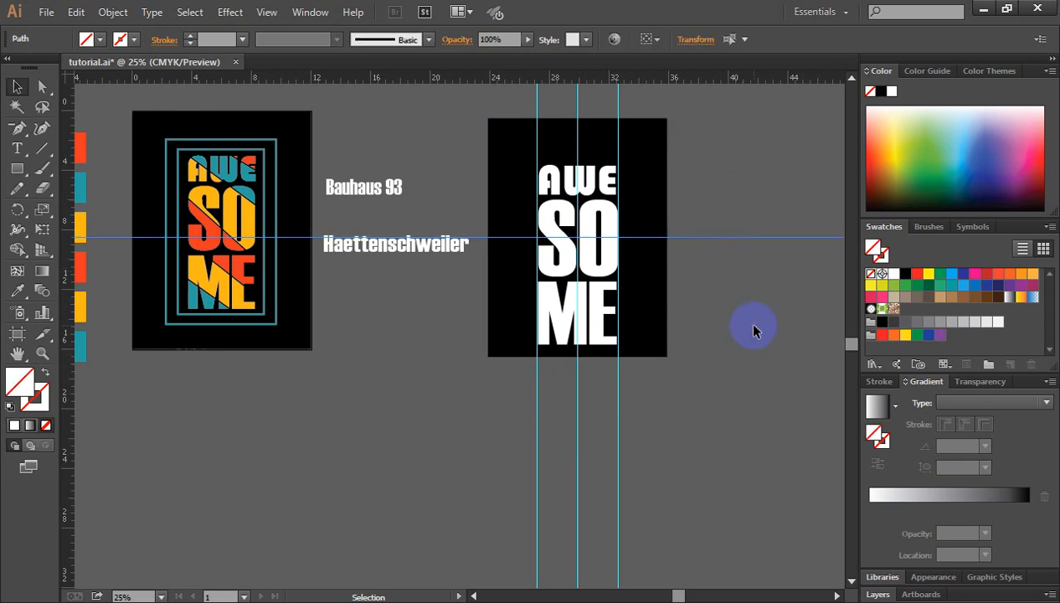
key("Delete")
scroll(628, 224, "up", 1)
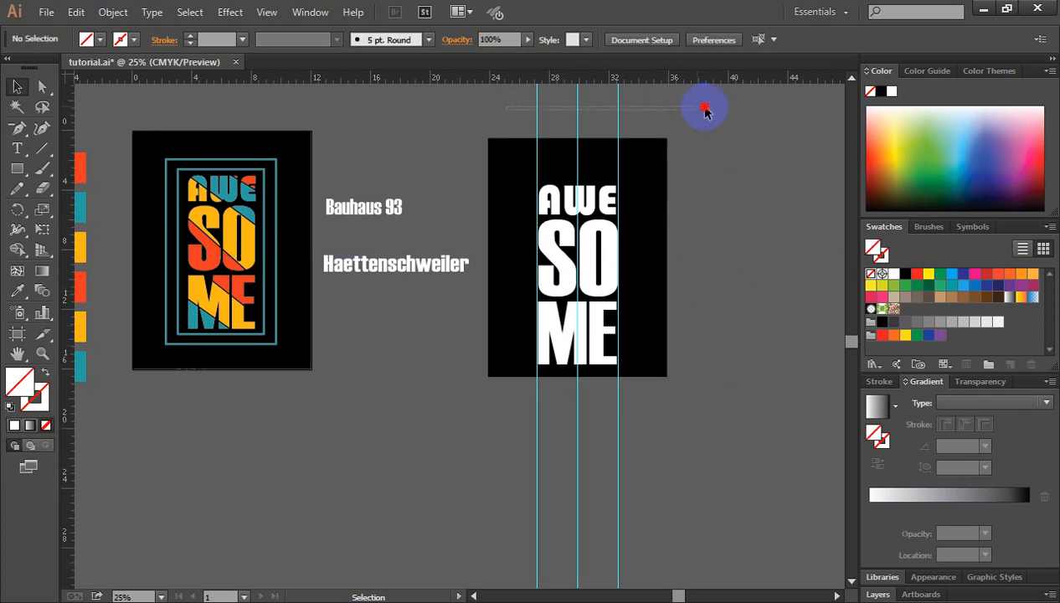
left_click_drag(706, 111, 705, 111)
key("Delete")
Lock the new black rectangle so that only the texts on it can be selected.
left_click_drag(525, 174, 583, 270)
key("ctrl+z")
left_click(785, 286)
left_click(638, 154)
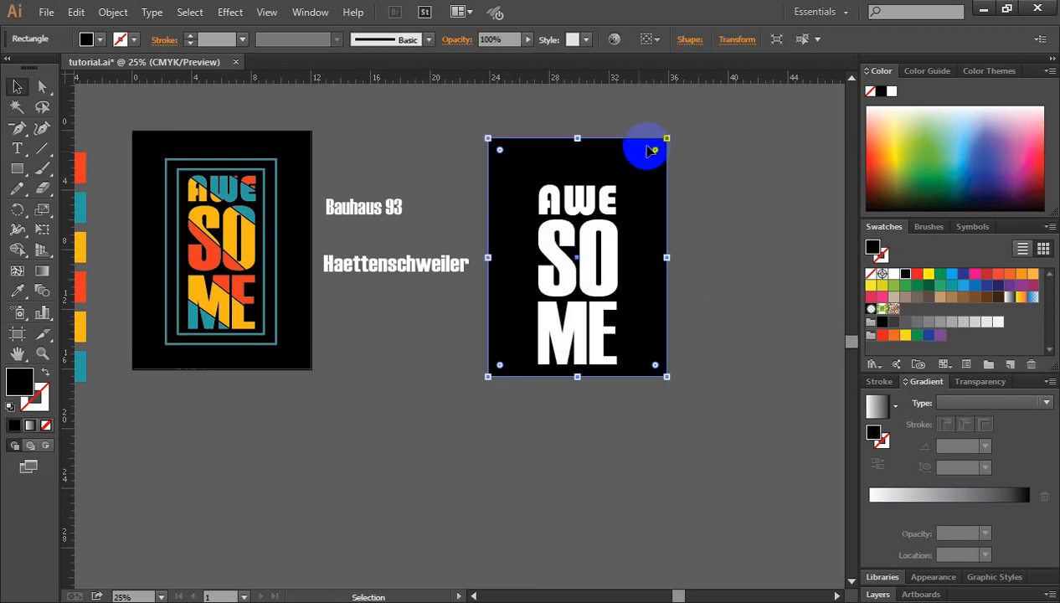
key("ctrl+shift+a")
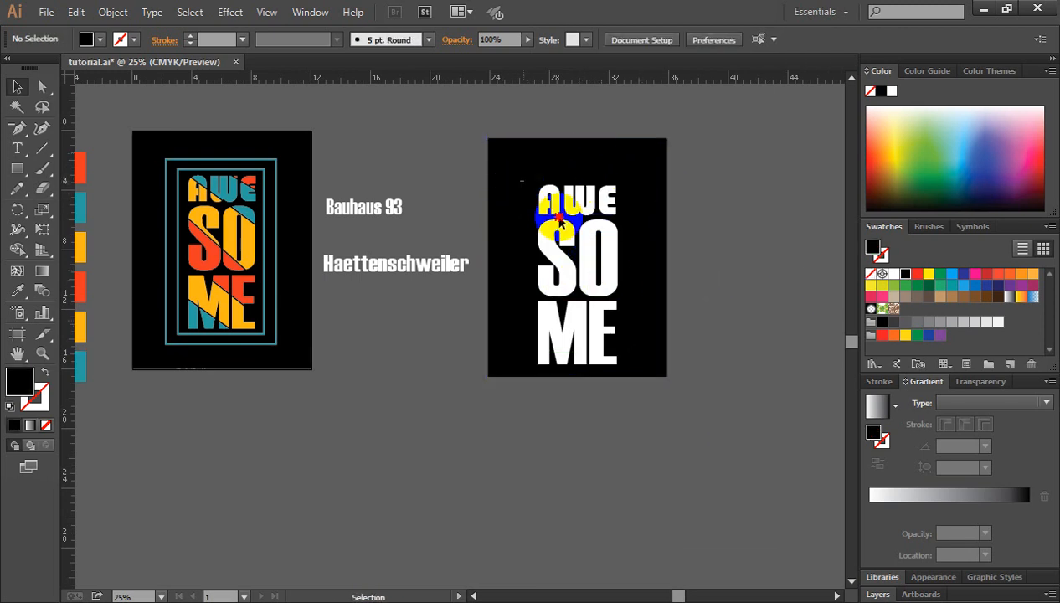
Select the AWE, SO and ME texts together and shrink them proportionally about their common centre.
left_click(627, 367)
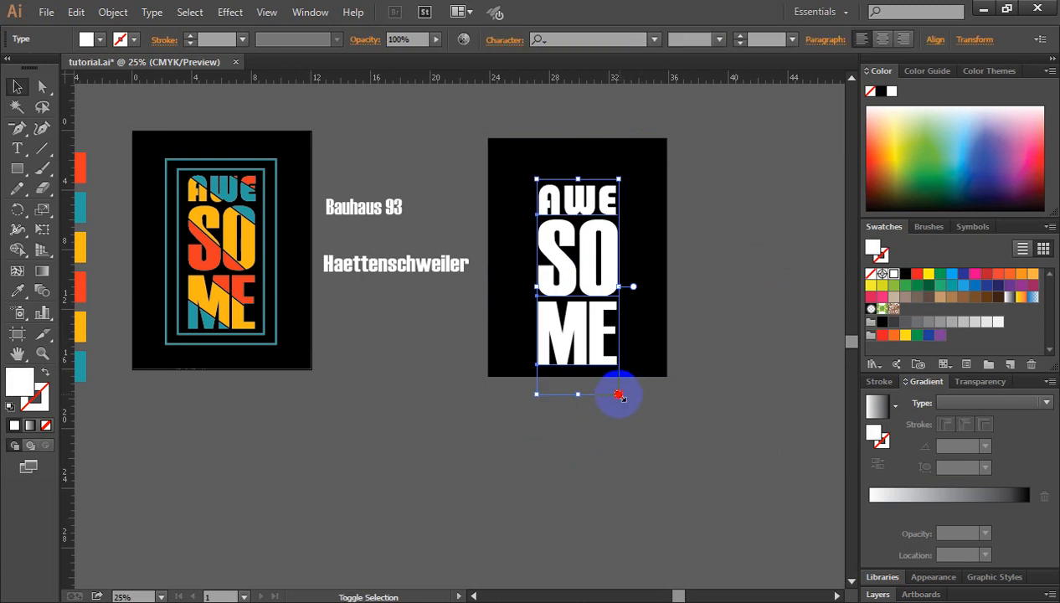
left_click_drag(619, 395, 611, 380)
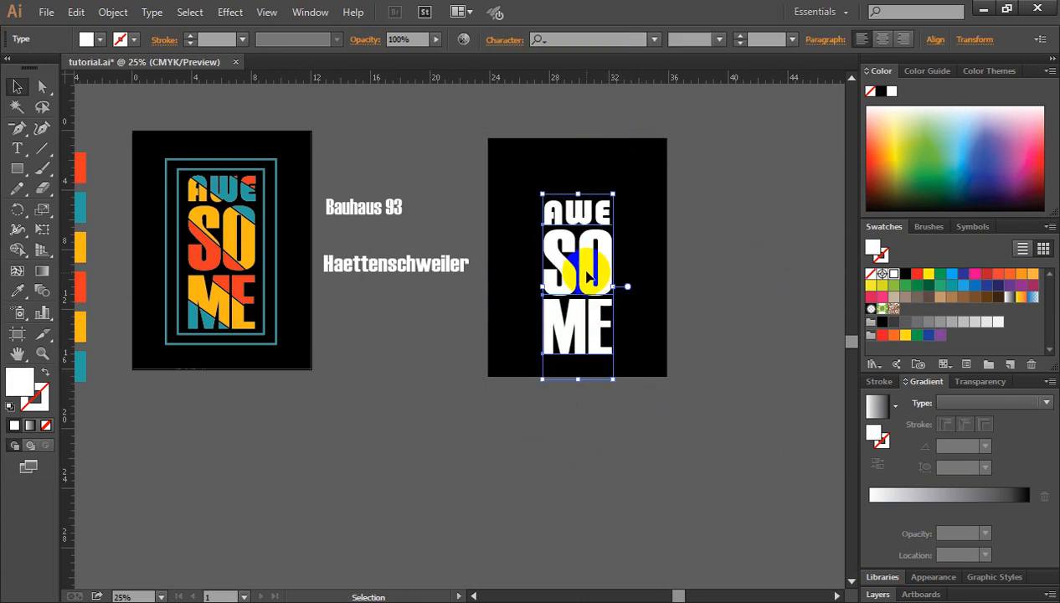
Move the AWE, SO and ME texts up together and nudge them down slightly to centre them vertically on the black rectangle.
left_click_drag(588, 277, 590, 259)
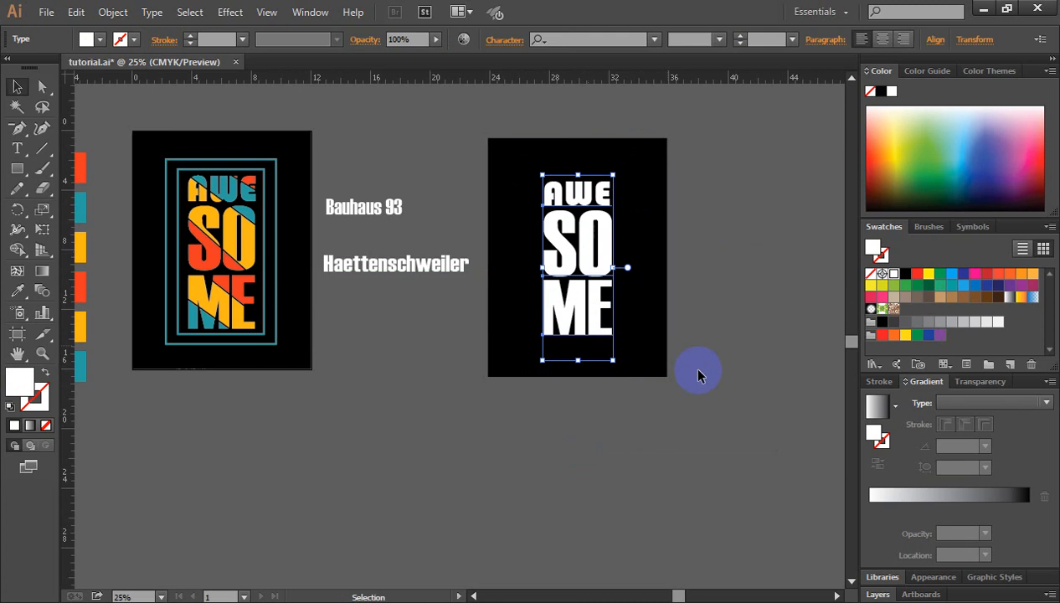
key("Down")
key("Down")
key("Down")
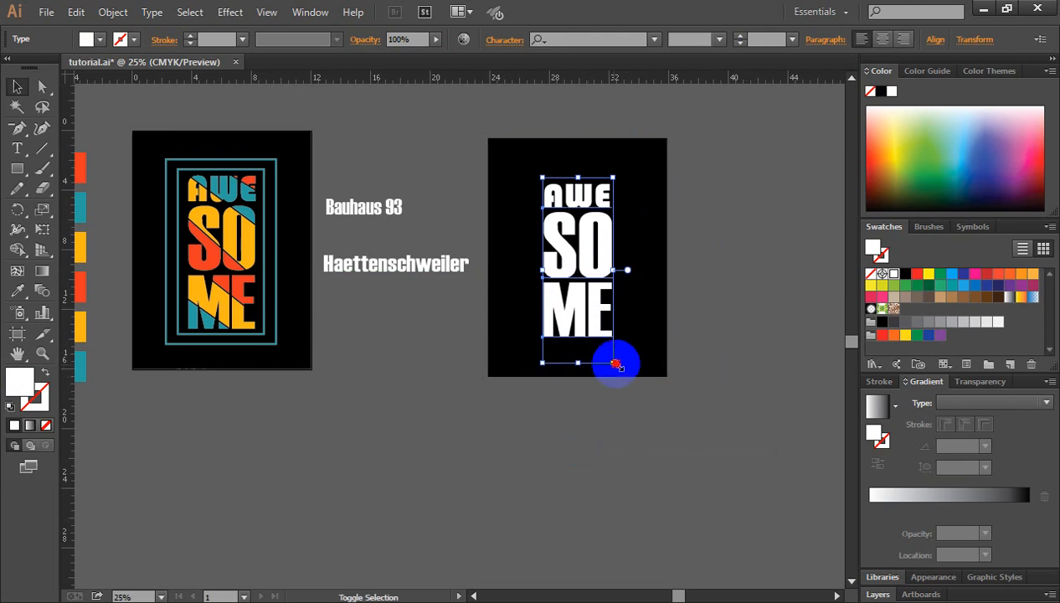
Enlarge the three texts proportionally about their common centre and stretch them slightly wider as one block.
left_click_drag(615, 363, 627, 377)
left_click(715, 351)
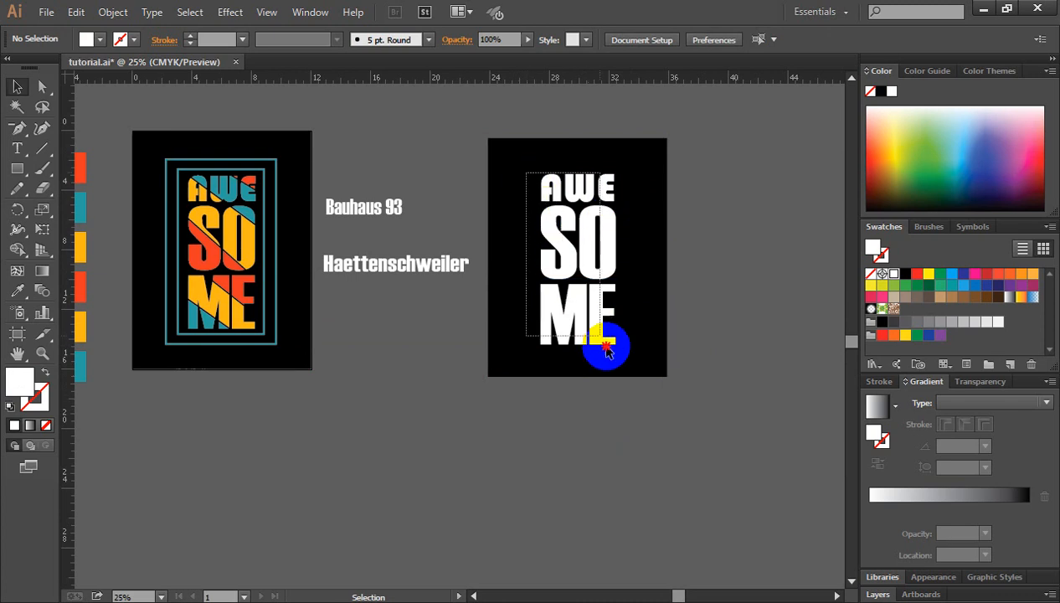
left_click(617, 265)
left_click_drag(619, 269, 625, 270)
left_click(717, 319)
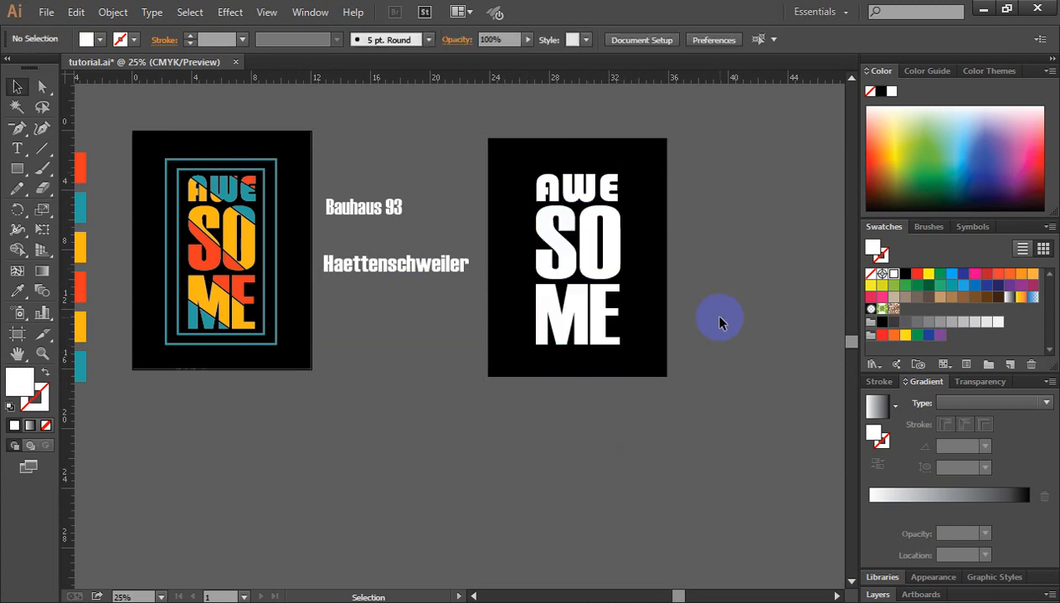
Convert the AWE, SO and ME texts to outlines.
left_click_drag(539, 171, 540, 172)
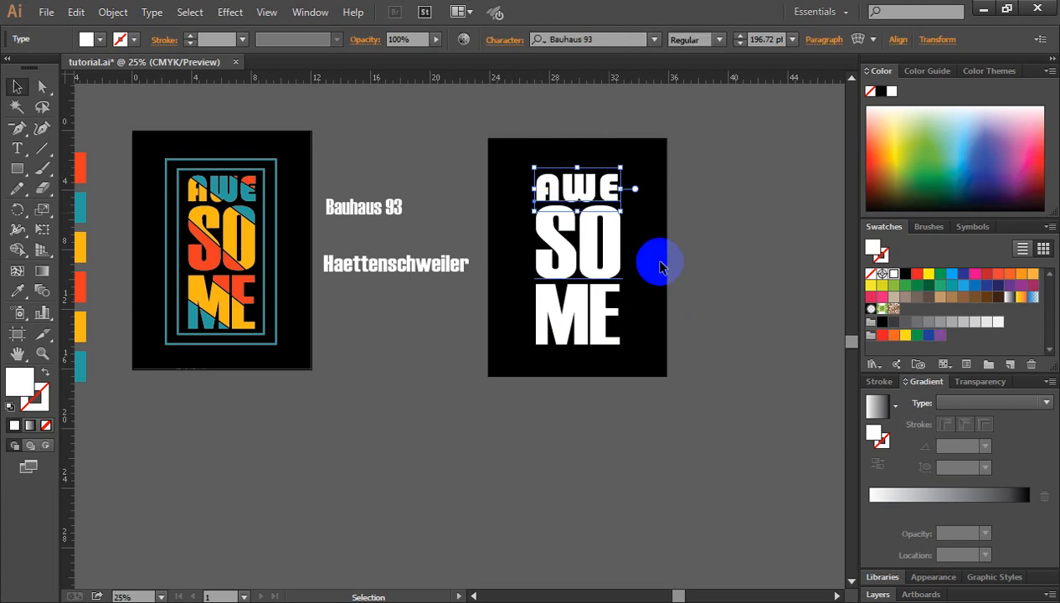
left_click(731, 275)
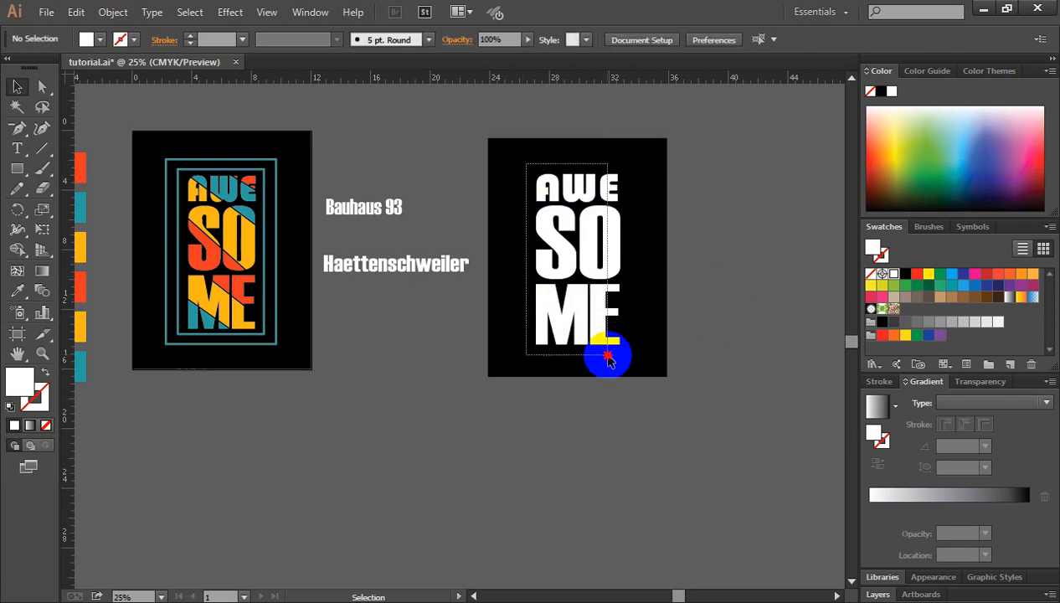
left_click(617, 251)
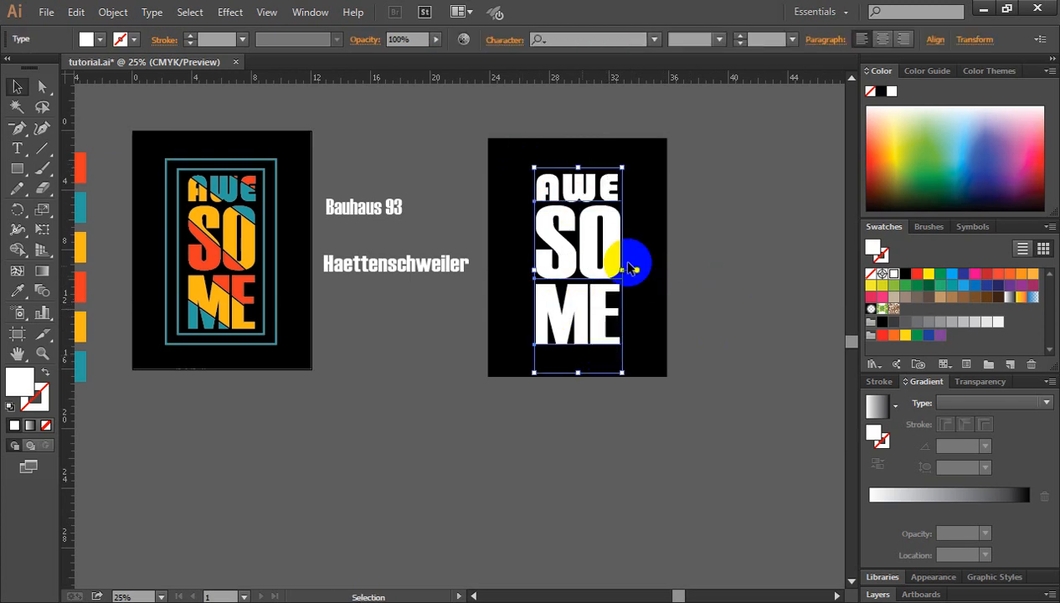
right_click(547, 184)
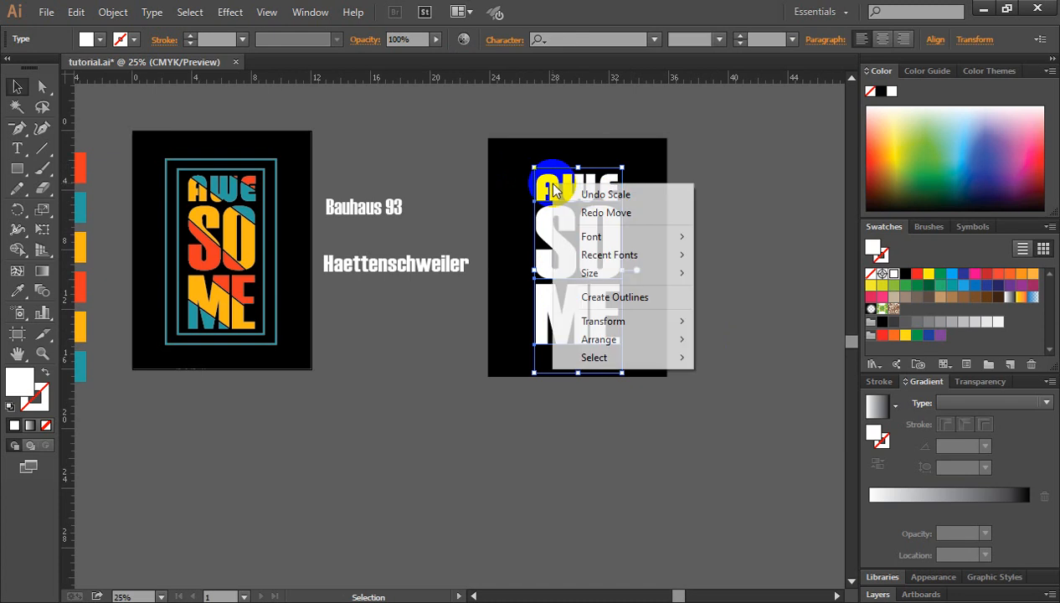
left_click(641, 299)
left_click(737, 310)
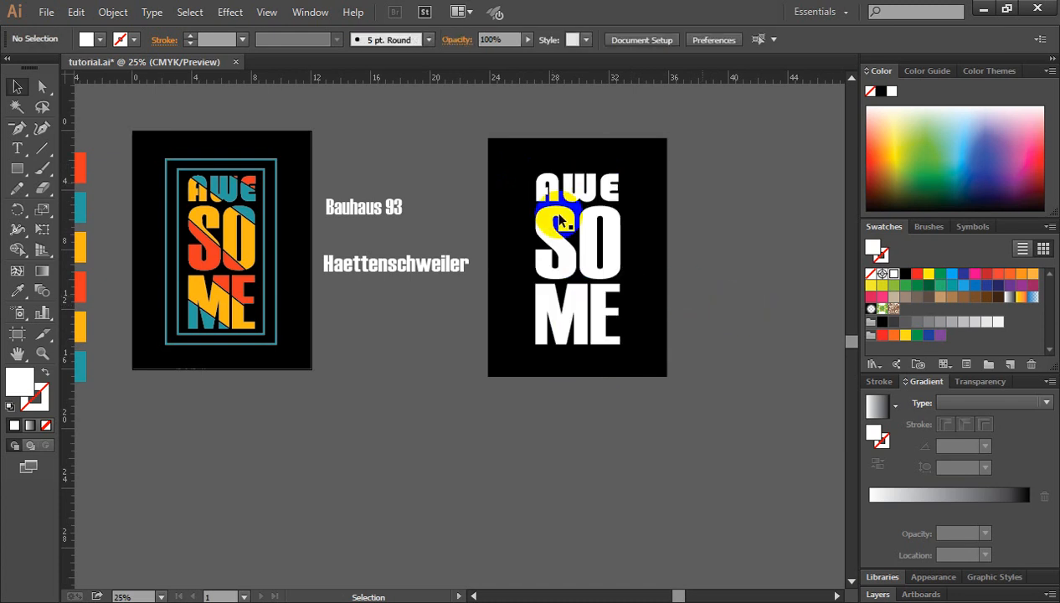
left_click_drag(527, 168, 629, 353)
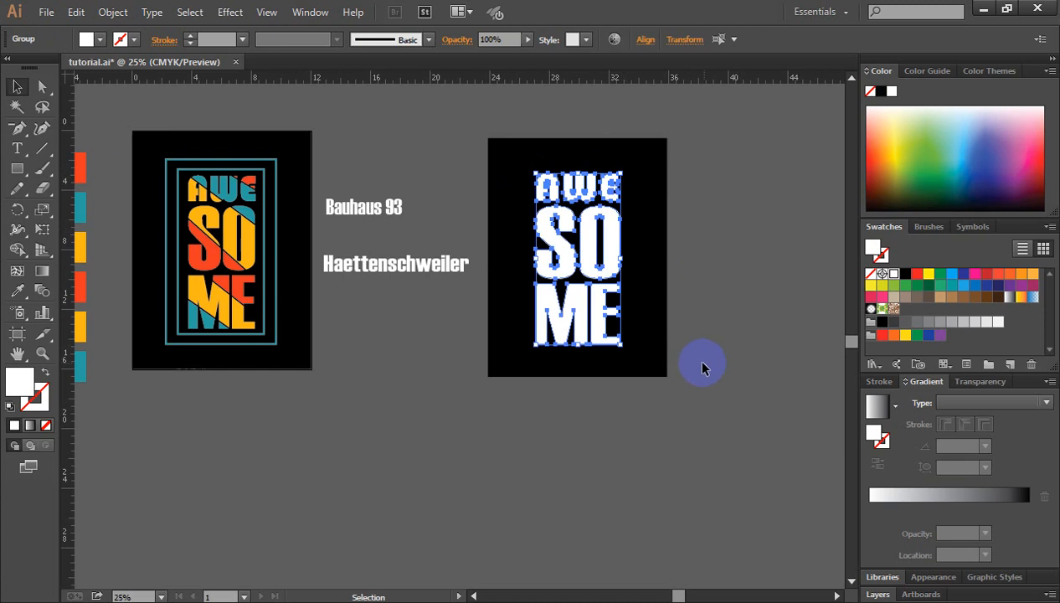
left_click(701, 366)
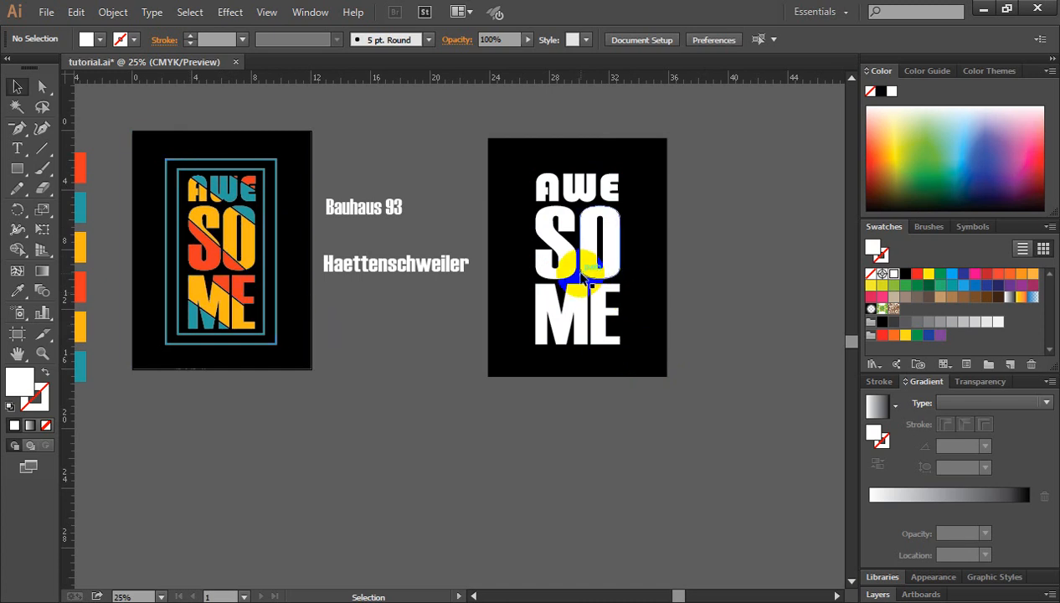
Set up the Line Segment tool with no fill and a red 6 pt stroke.
key("ctrl+space")
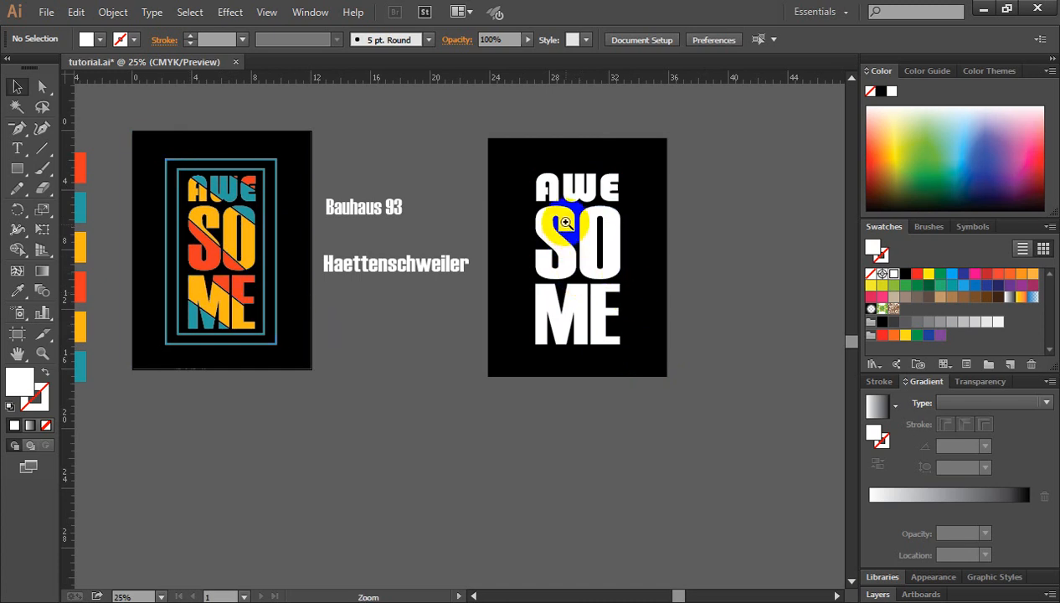
left_click(565, 222)
left_click(460, 323)
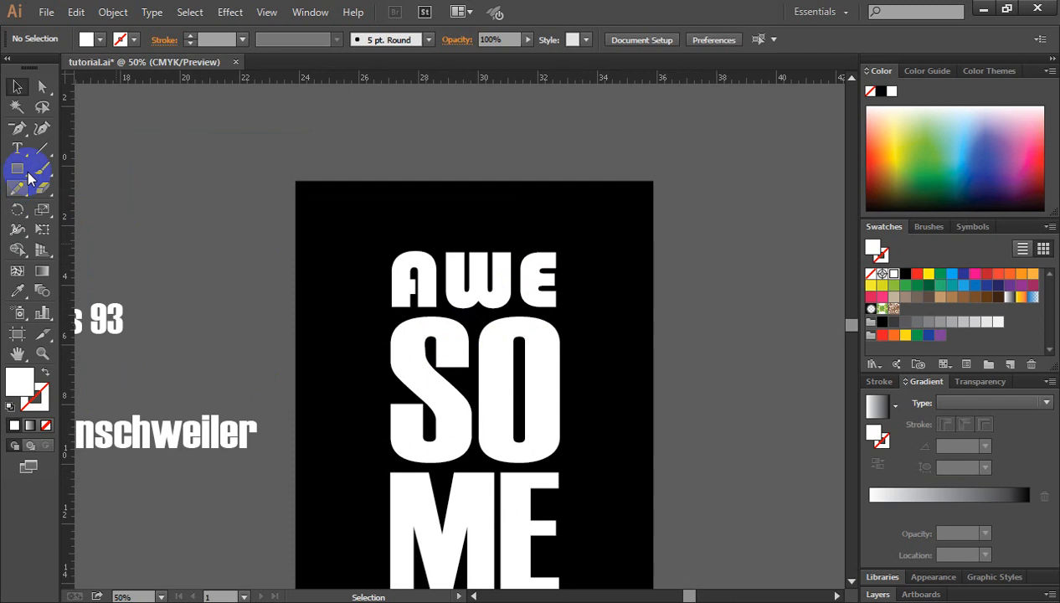
left_click_drag(40, 147, 98, 165)
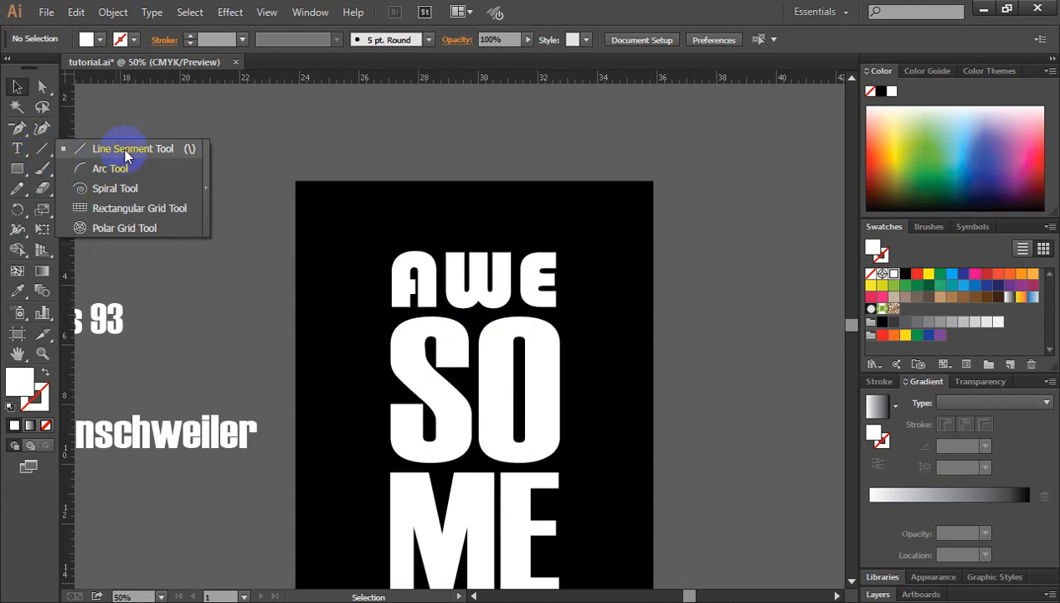
left_click(124, 149)
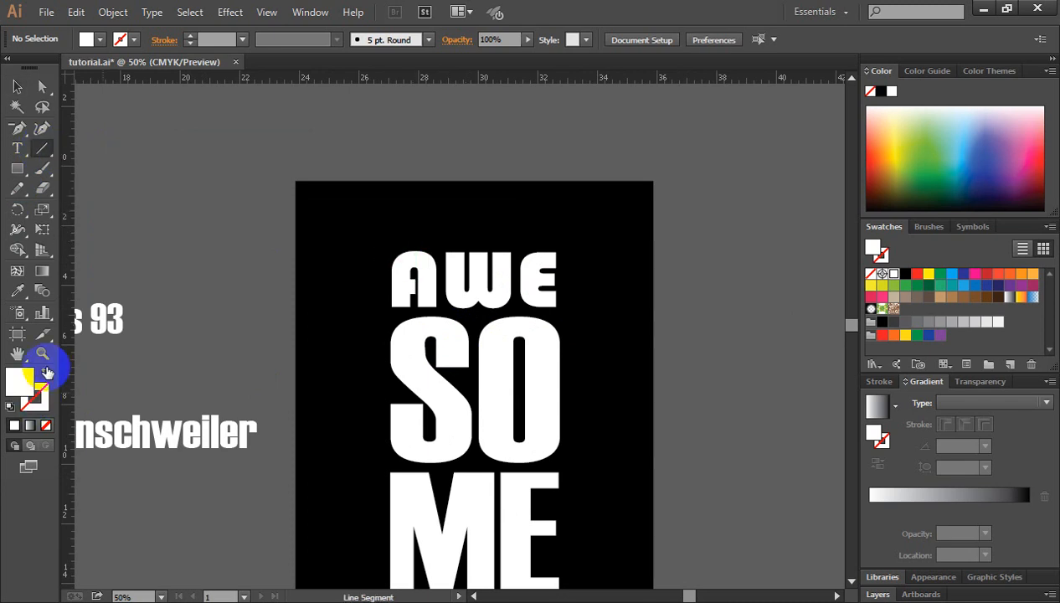
left_click(46, 371)
left_click(47, 401)
left_click(934, 275)
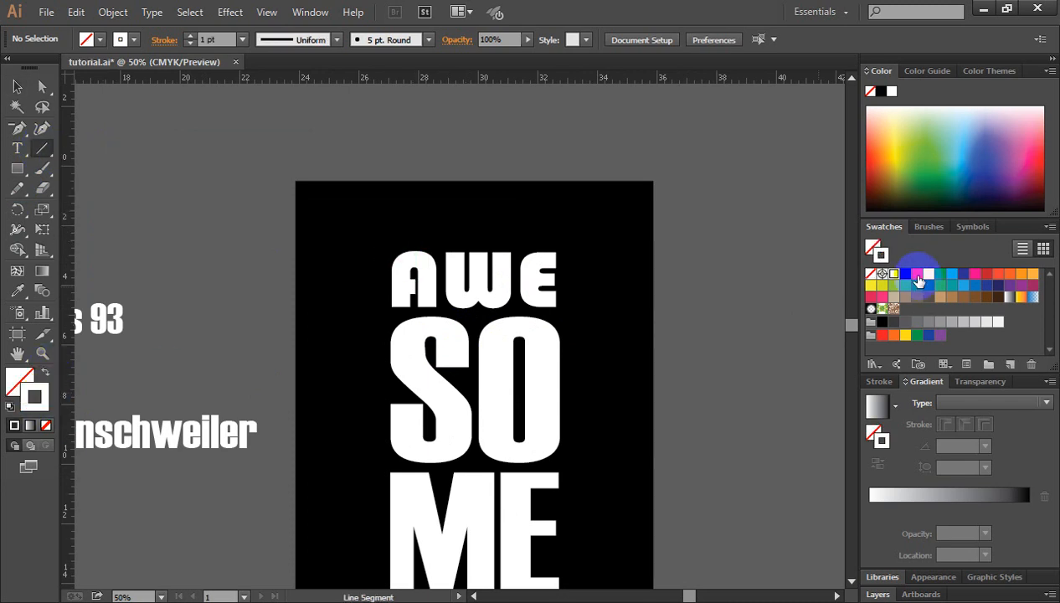
left_click(916, 276)
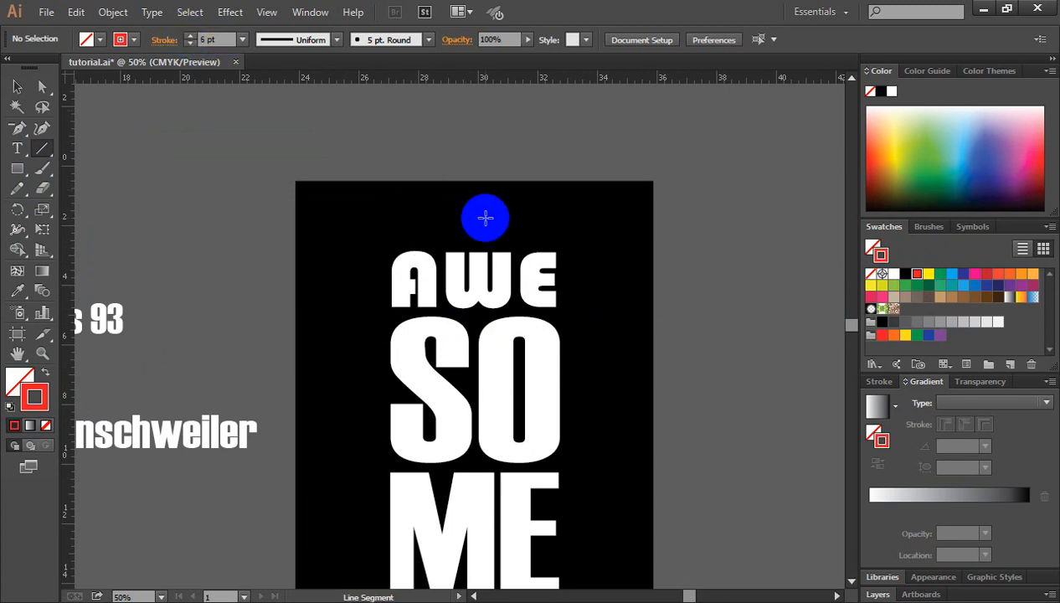
Draw a short diagonal red line across the W and E of AWE, sloping down past the E, and adjust its position.
key("ctrl+minus")
key("ctrl+minus")
key("ctrl+minus")
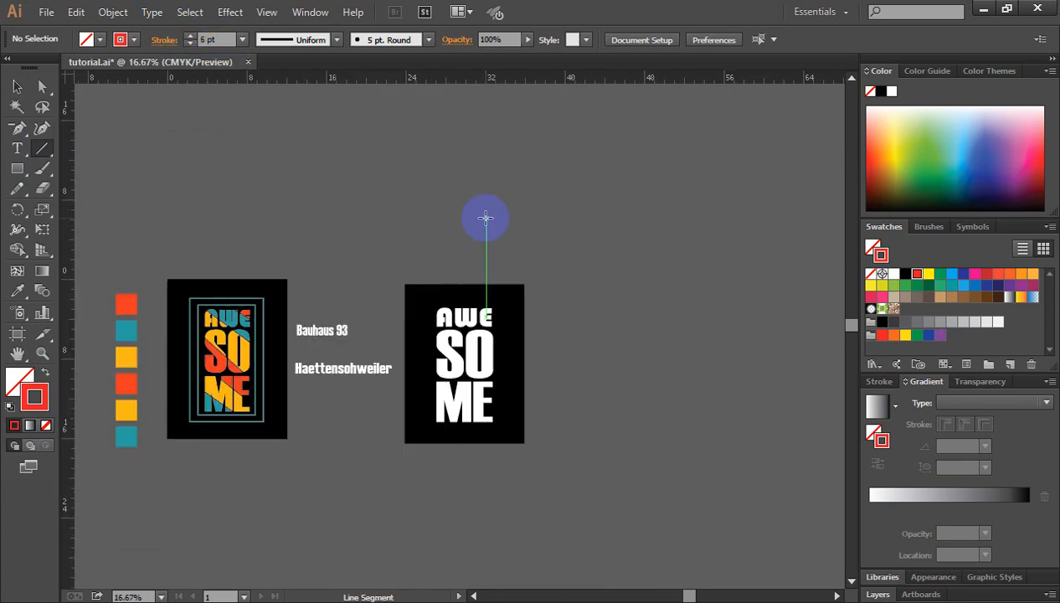
left_click(463, 386)
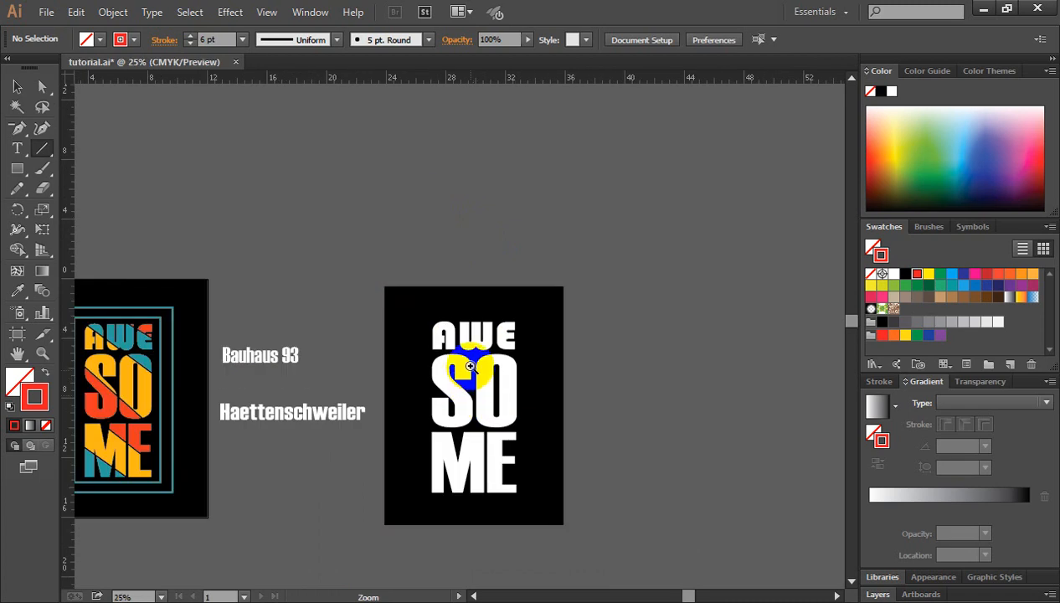
left_click(466, 347)
left_click(494, 317)
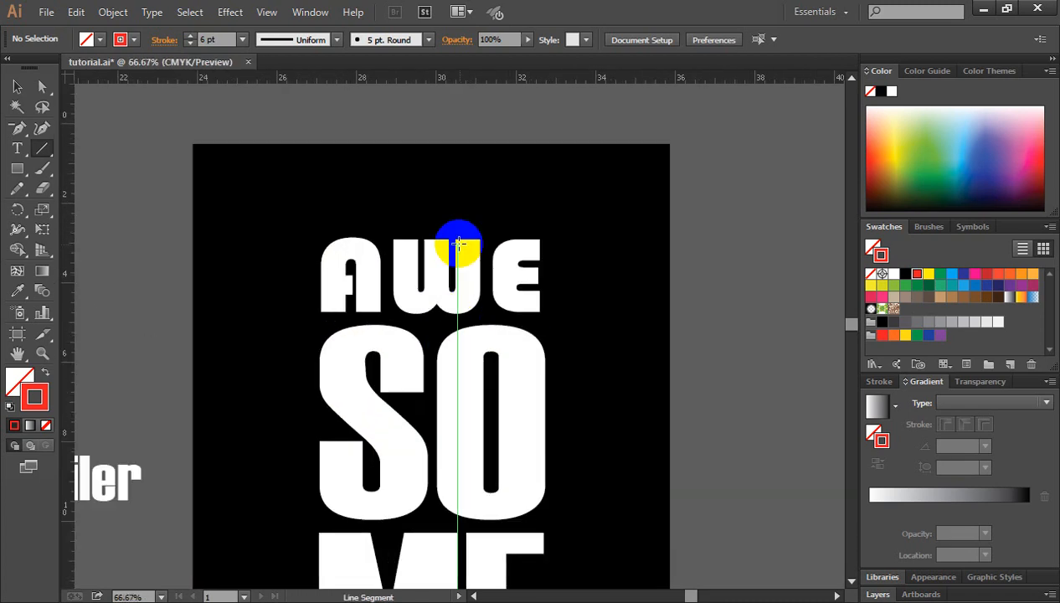
left_click_drag(455, 240, 554, 297)
left_click(17, 87)
left_click(530, 294)
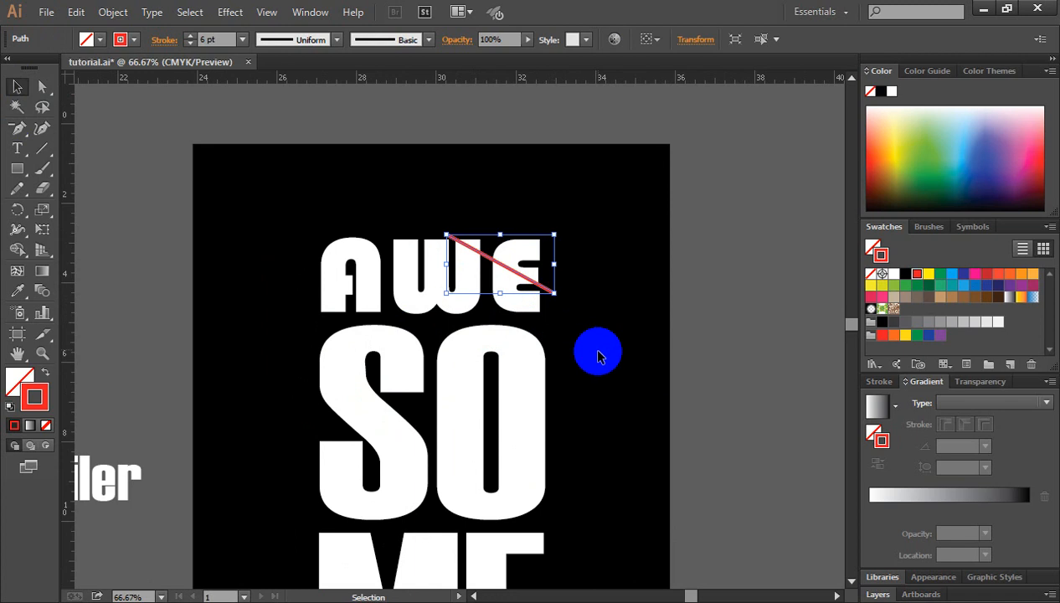
Set the diagonal line's stroke weight to 12 pt and deselect it.
key("ctrl+minus")
key("space")
left_click_drag(484, 358, 655, 310)
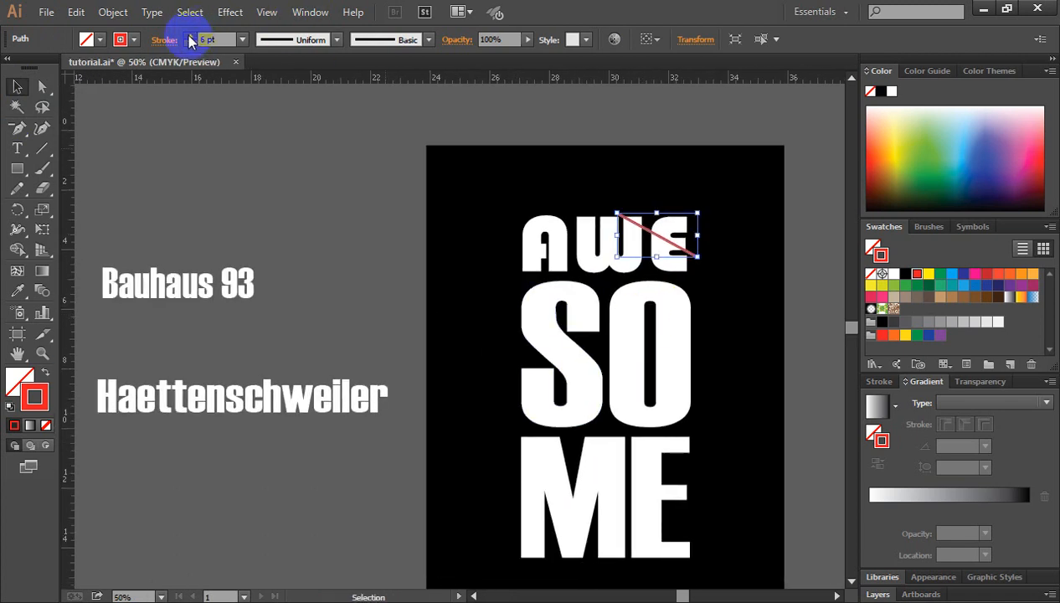
left_click(276, 173, "ctrl")
key("ctrl+minus")
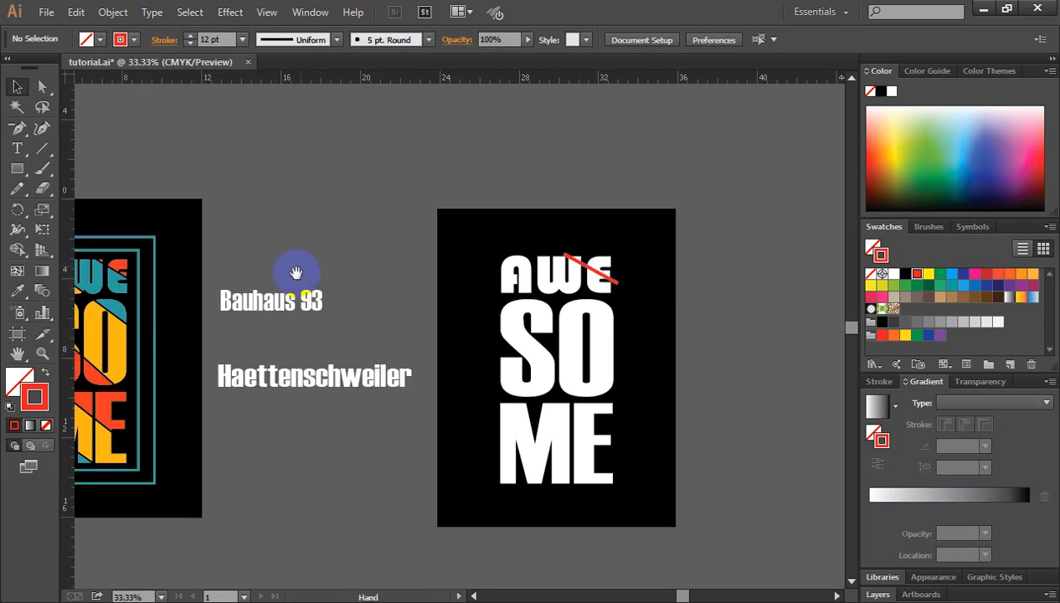
left_click_drag(295, 272, 365, 231)
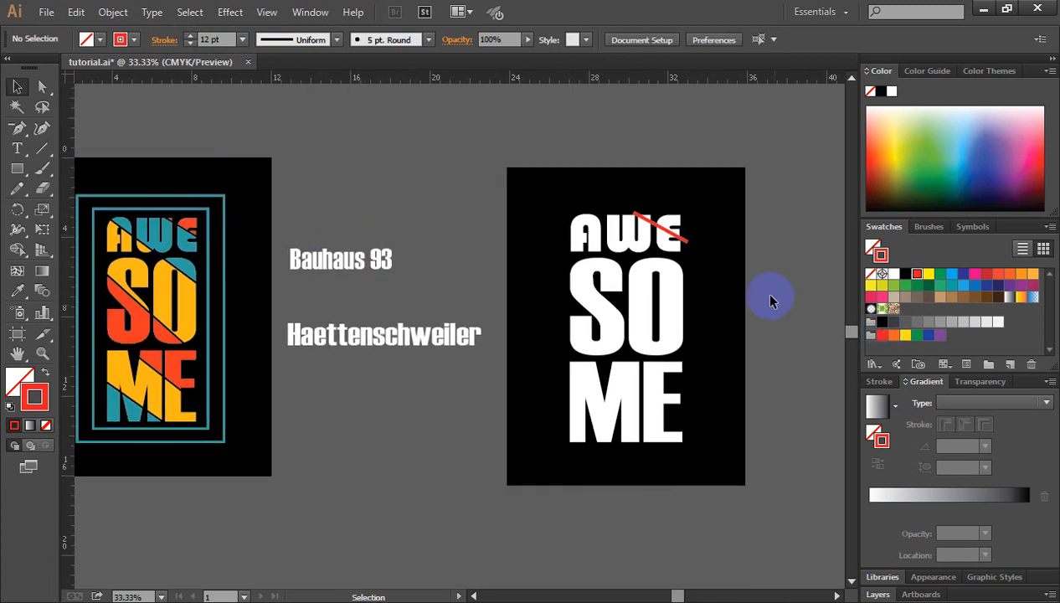
Draw two long diagonal red lines, one from above the A down past the O, the other from the S's outer edge down across SO.
left_click(631, 267)
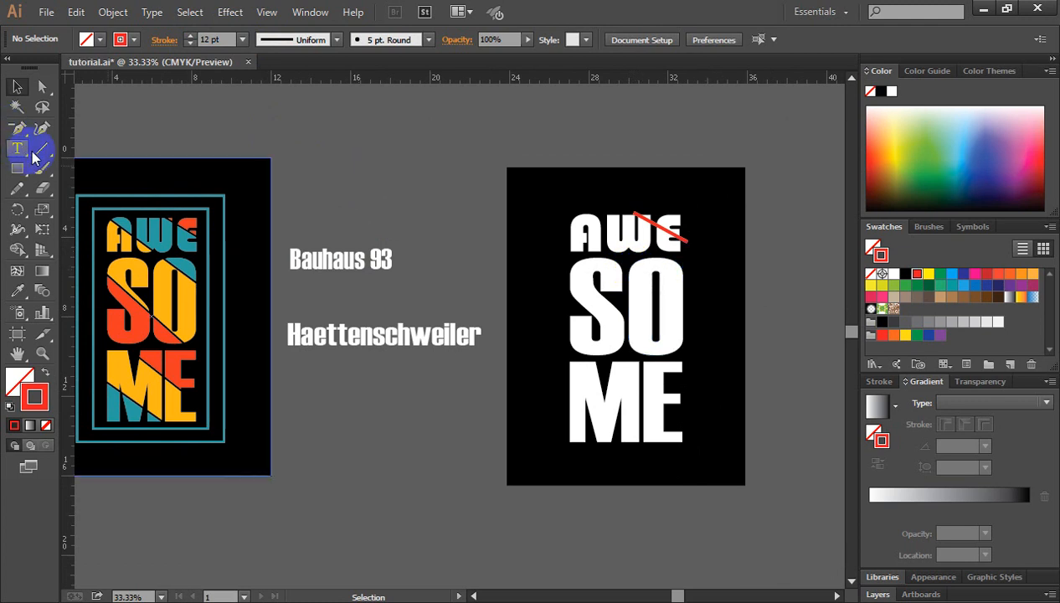
left_click_drag(33, 157, 128, 154)
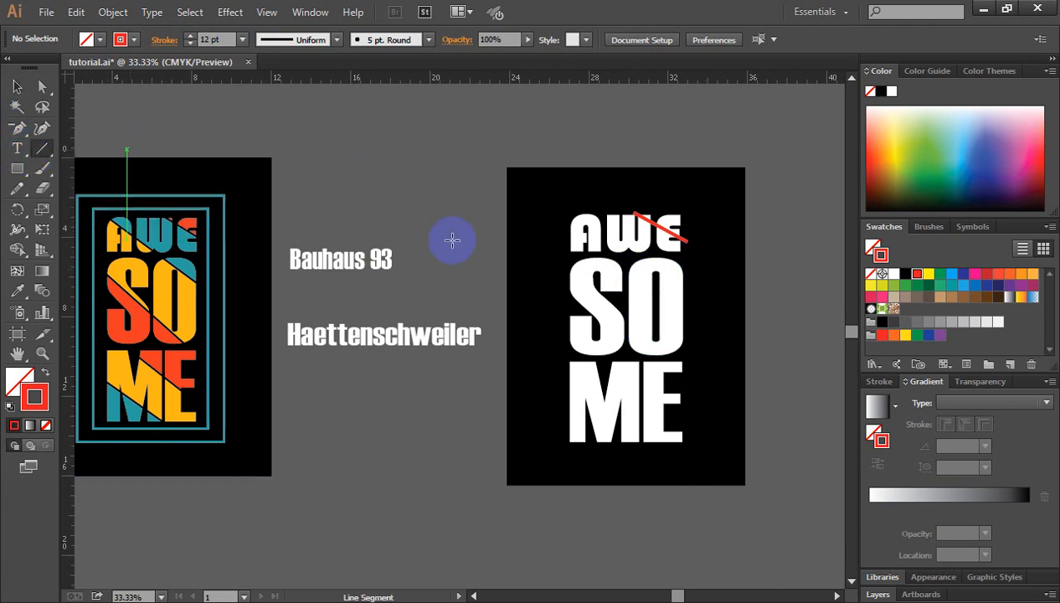
left_click_drag(456, 241, 115, 216)
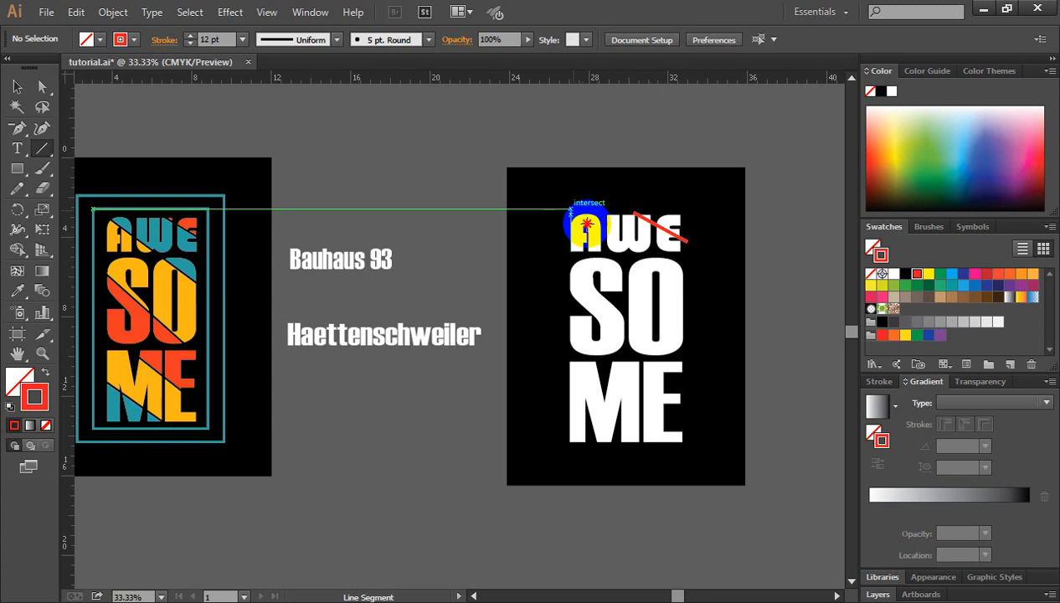
left_click_drag(586, 222, 718, 310)
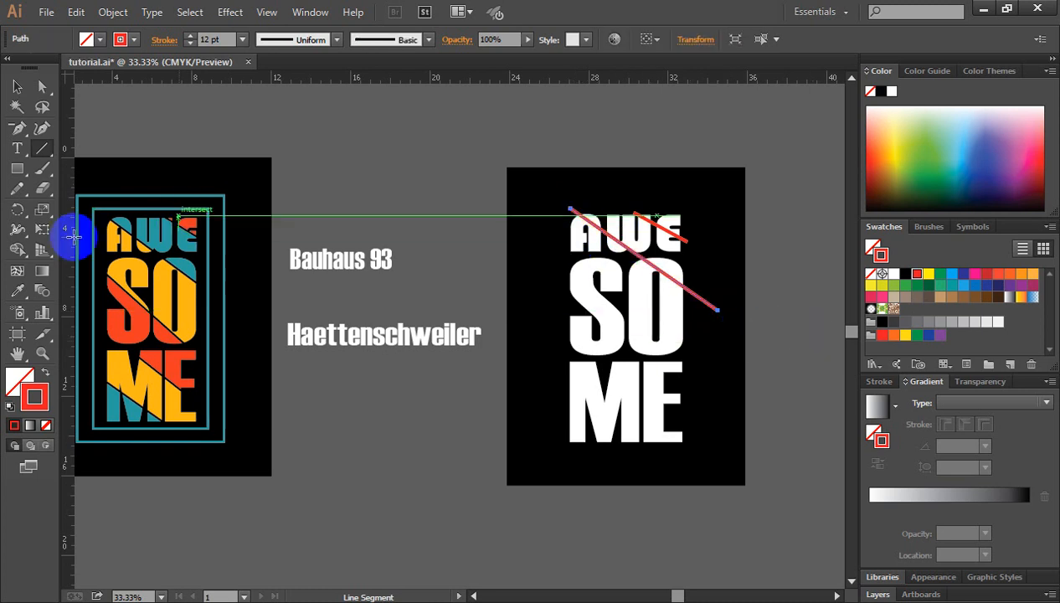
scroll(756, 312, "down", 1)
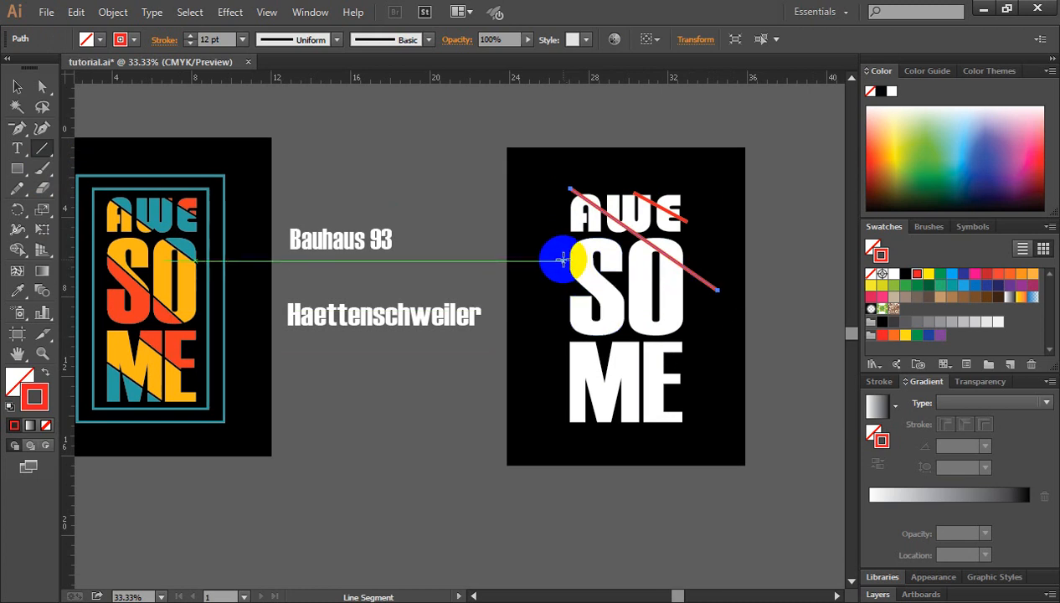
left_click_drag(561, 260, 699, 353)
Draw two diagonal red lines across ME, one from the M's top edge into the E, the other across the lower part of both letters.
scroll(636, 318, "down", 4)
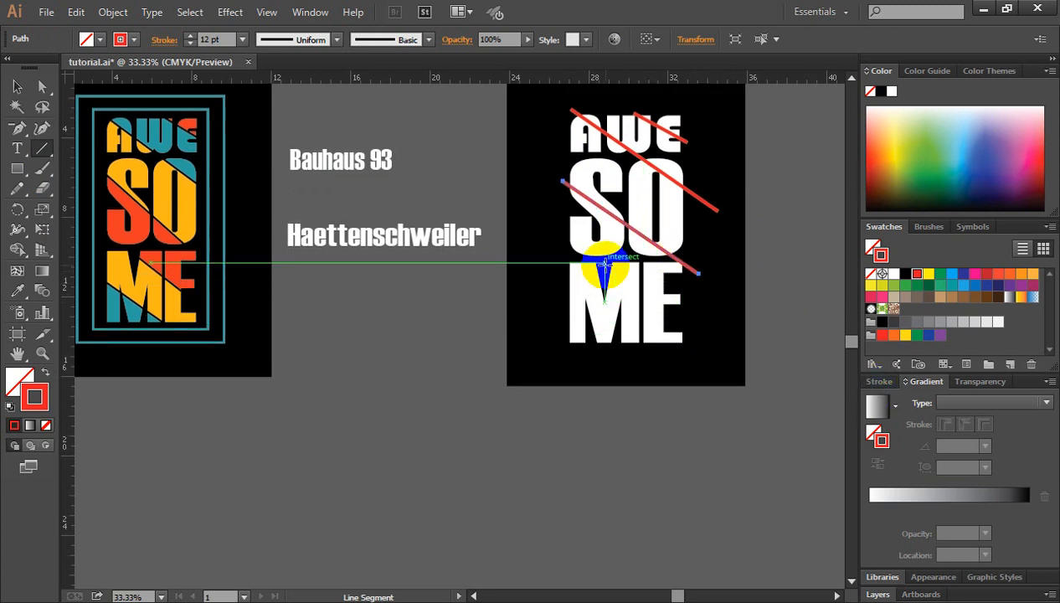
left_click_drag(604, 263, 675, 313)
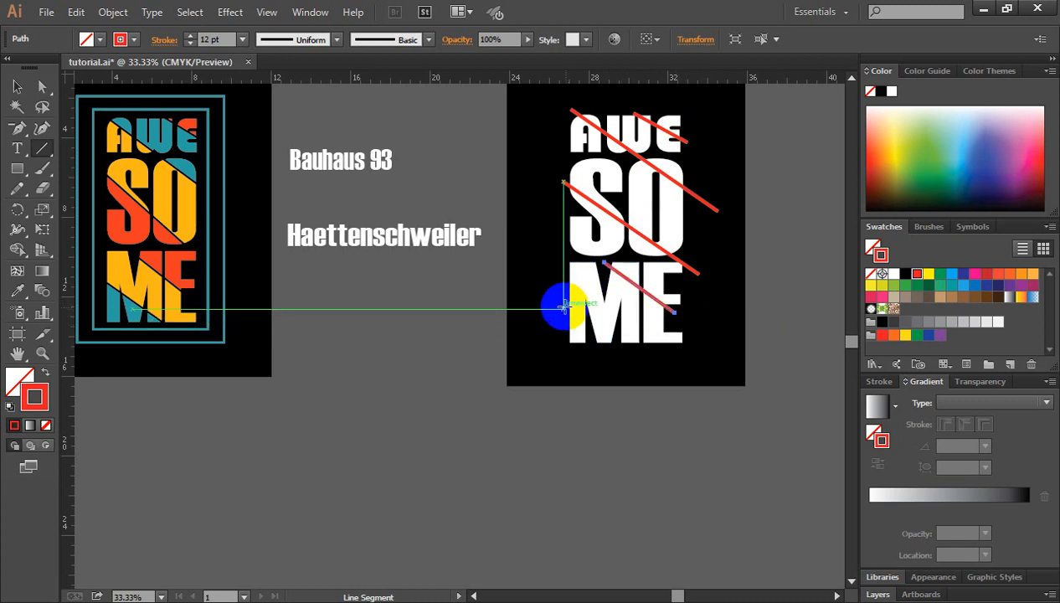
left_click_drag(563, 302, 662, 355)
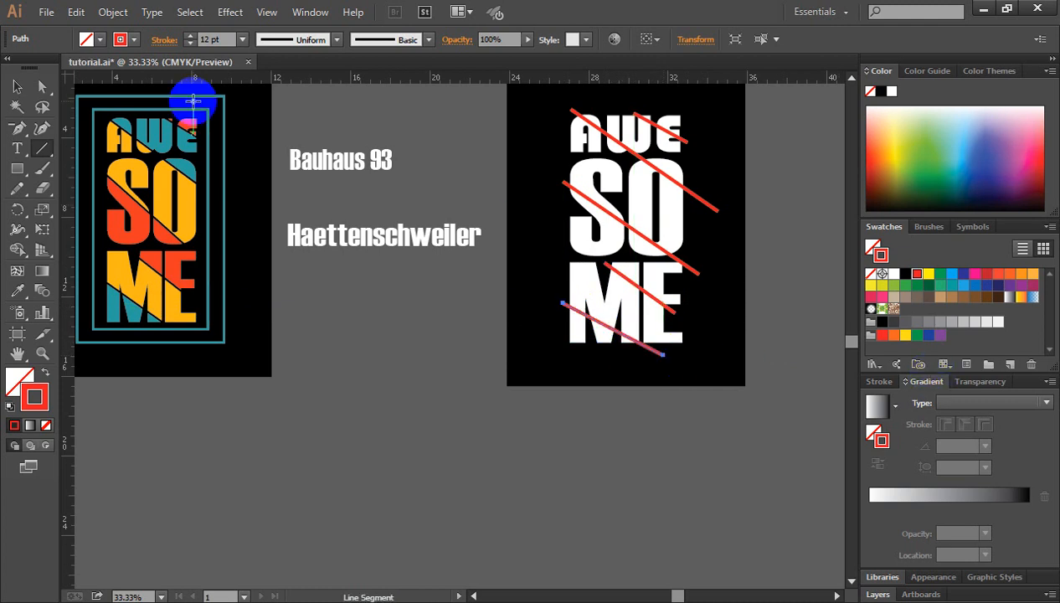
Select all five red diagonal lines across AWE, SO and ME and set their stroke weight to 15 pt.
left_click(16, 86)
scroll(754, 335, "up", 1)
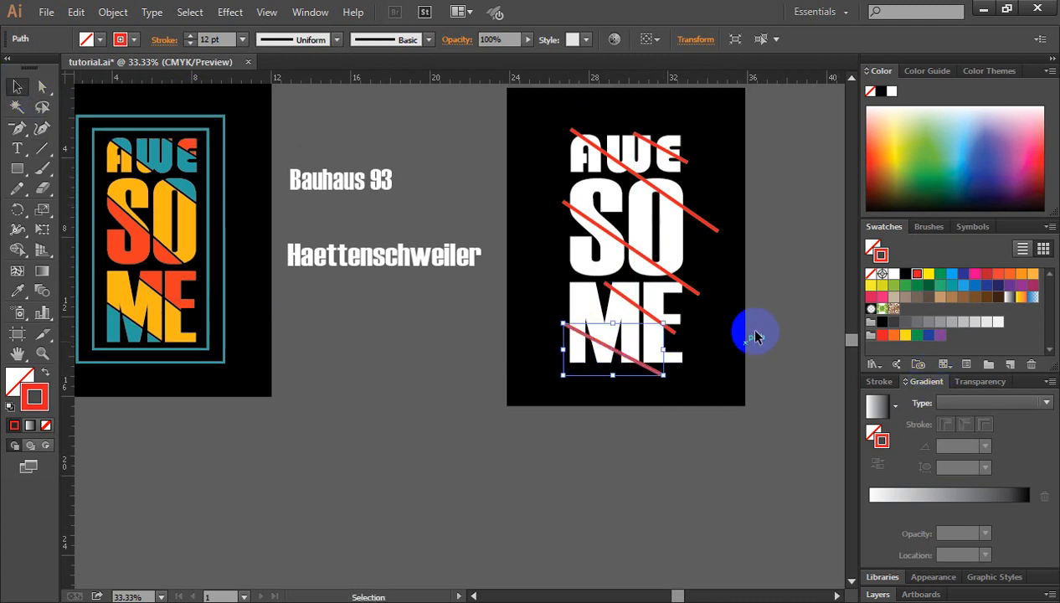
left_click(798, 251)
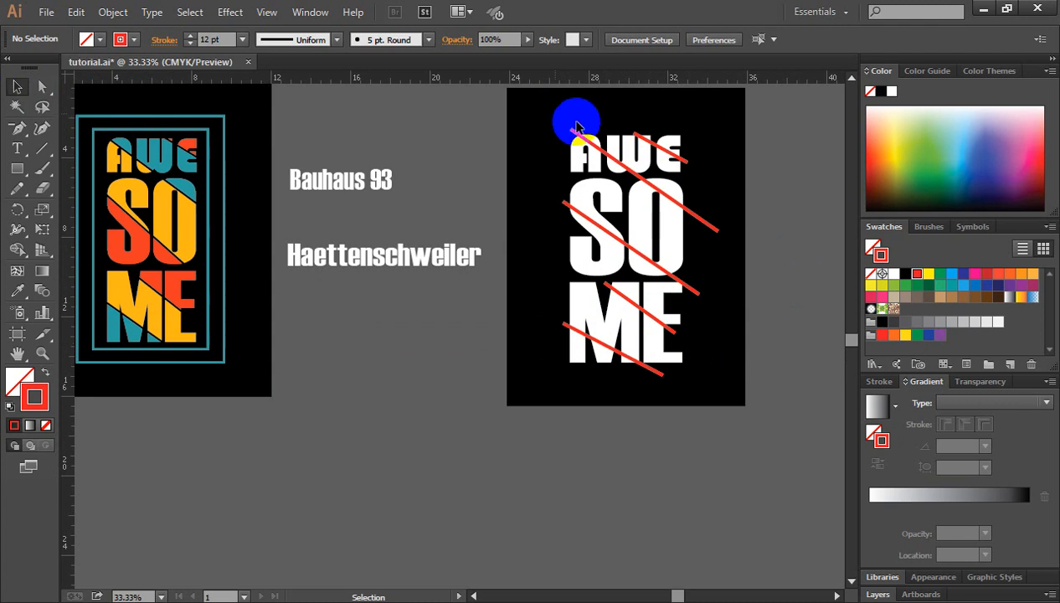
left_click(574, 131)
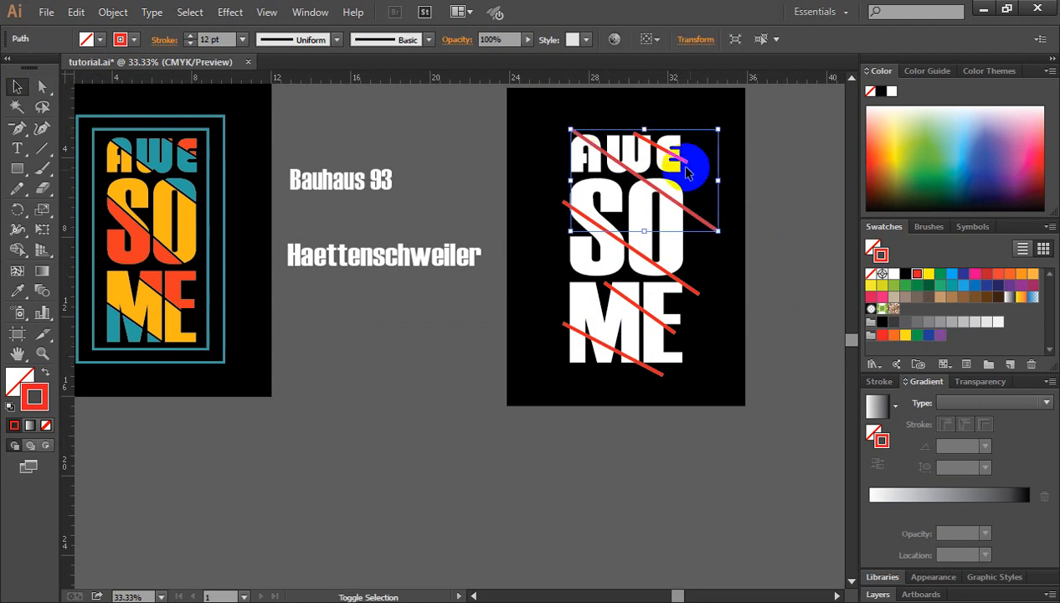
mouse_move(687, 168)
left_mouse_down()
mouse_move(691, 338)
mouse_move(661, 376)
left_mouse_up()
left_click(120, 40)
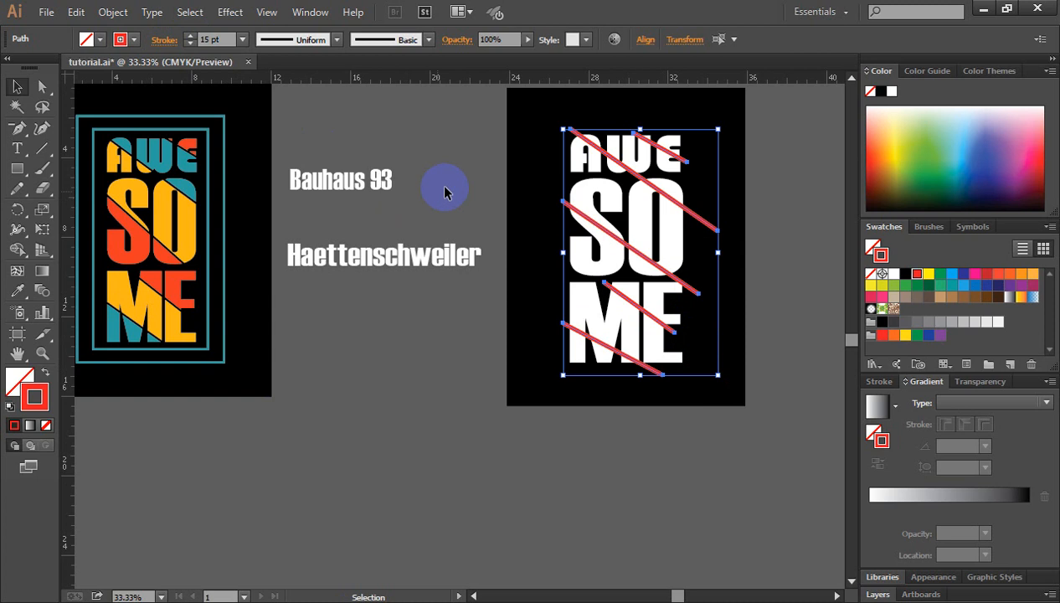
Expand the selected diagonal lines into filled shapes and deselect them.
left_click(114, 14)
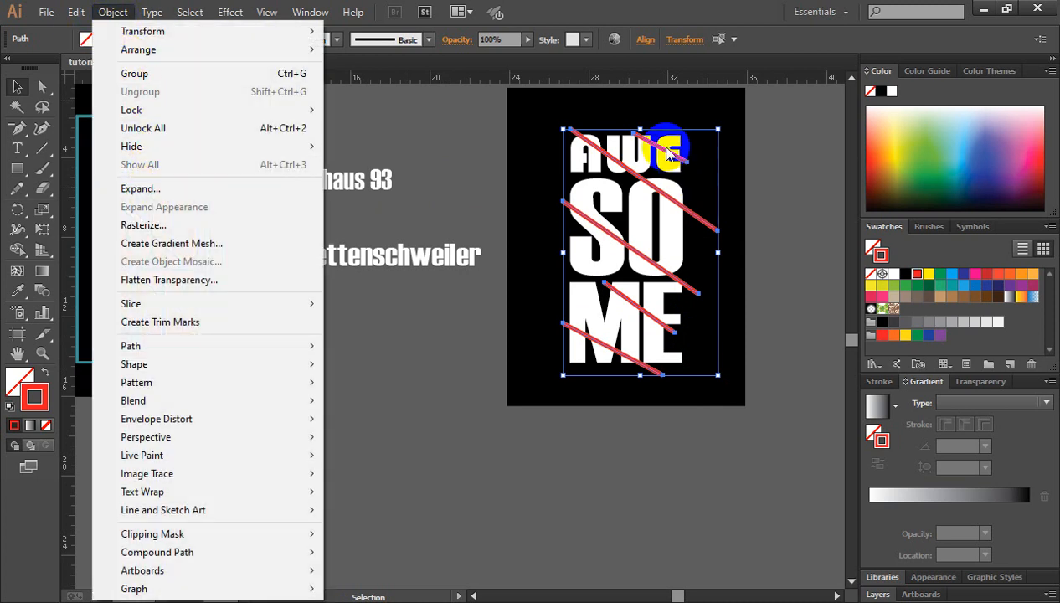
left_click(224, 188)
left_click(488, 403)
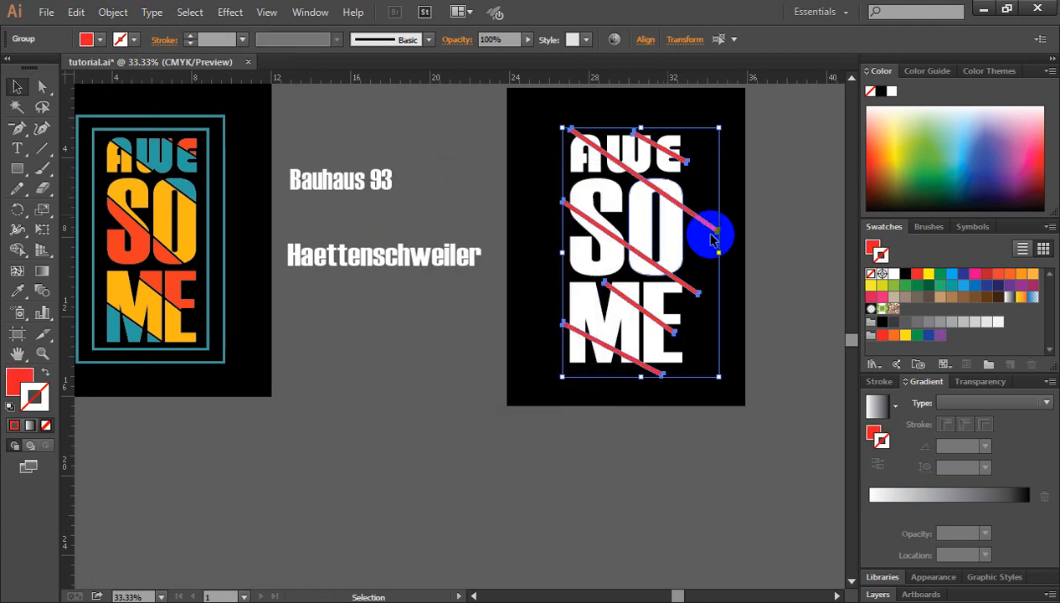
left_click(775, 238)
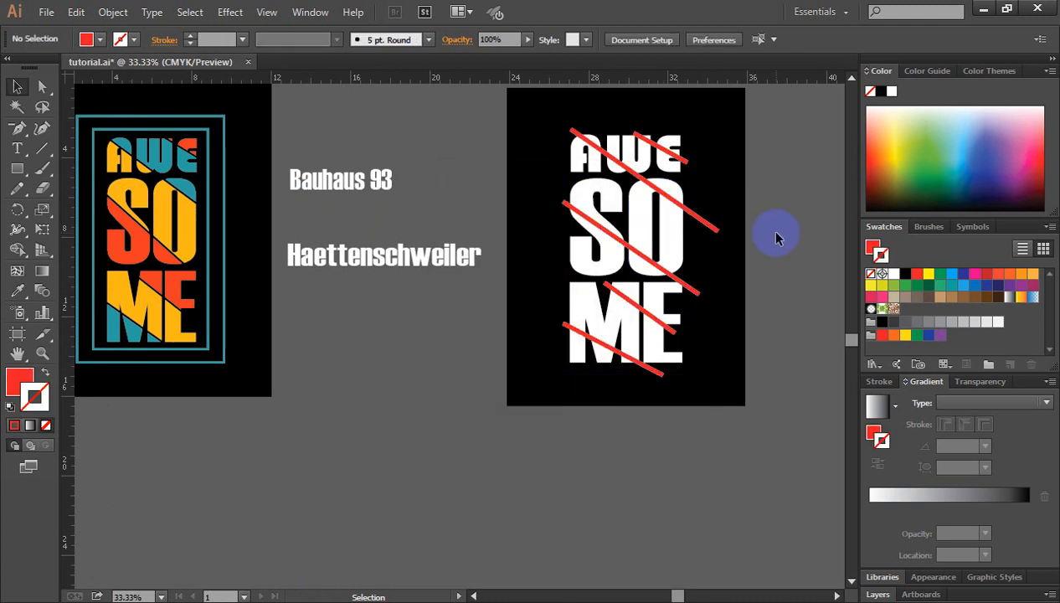
Select the lettering with all diagonal bars and use Shape Builder to cut away the short bar across the W and E of AWE.
left_click_drag(549, 109, 712, 381)
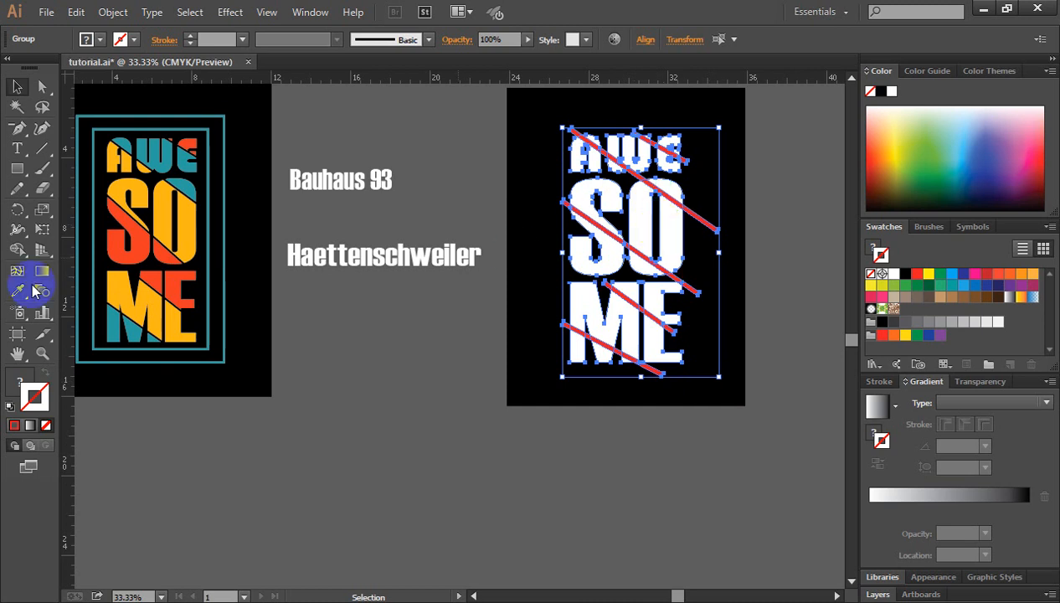
left_click(19, 253)
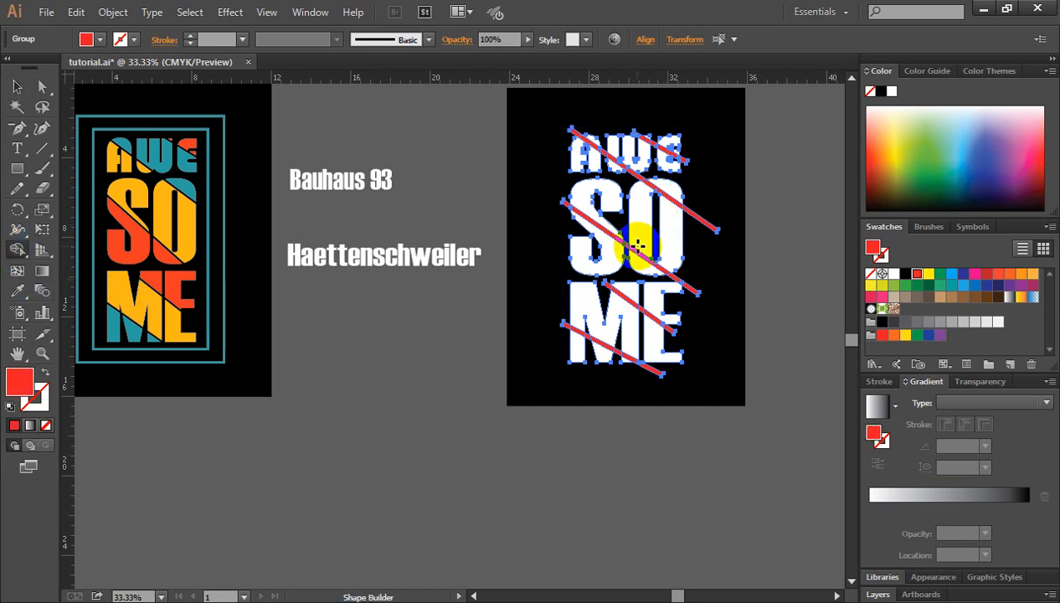
left_click(638, 202, "ctrl")
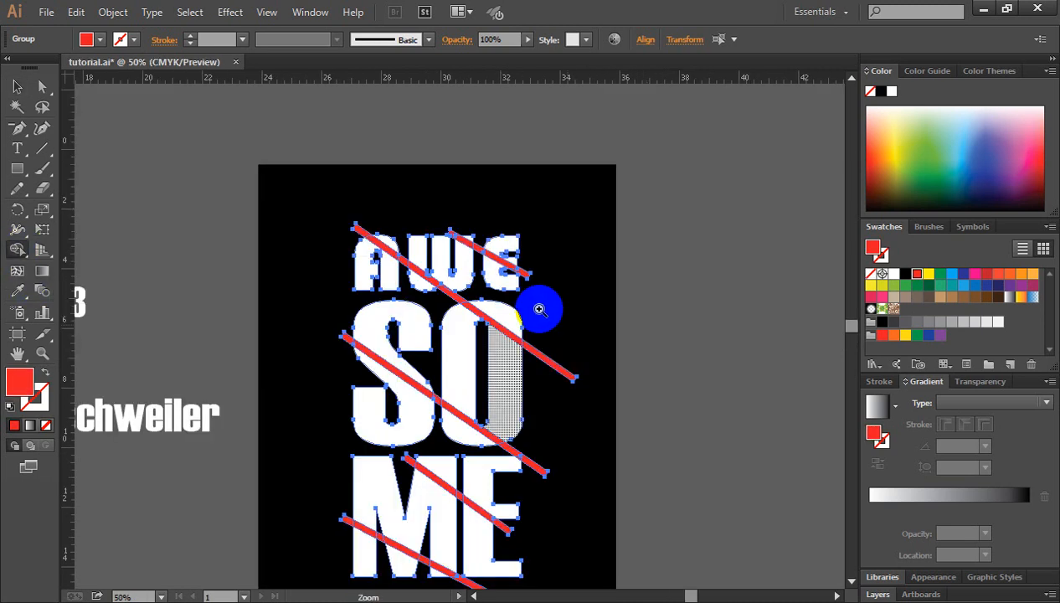
left_click(456, 332, "ctrl")
left_click(449, 307, "ctrl")
left_click(466, 318, "ctrl")
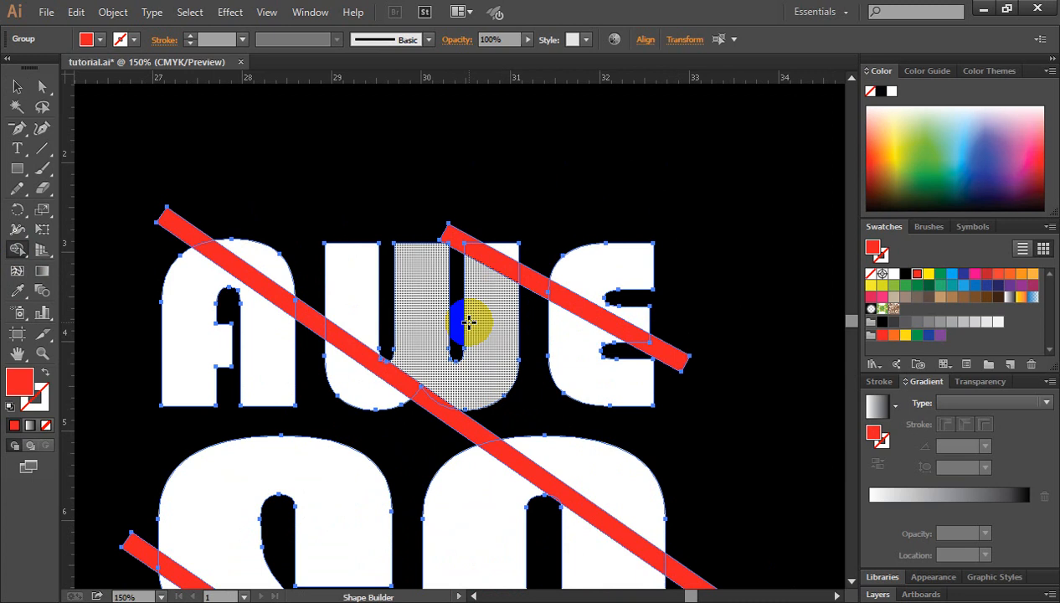
mouse_move(468, 305)
left_mouse_down()
mouse_move(463, 244)
mouse_move(561, 290)
mouse_move(537, 283)
mouse_move(614, 338)
mouse_move(664, 356)
mouse_move(698, 352)
mouse_move(787, 251)
left_mouse_up()
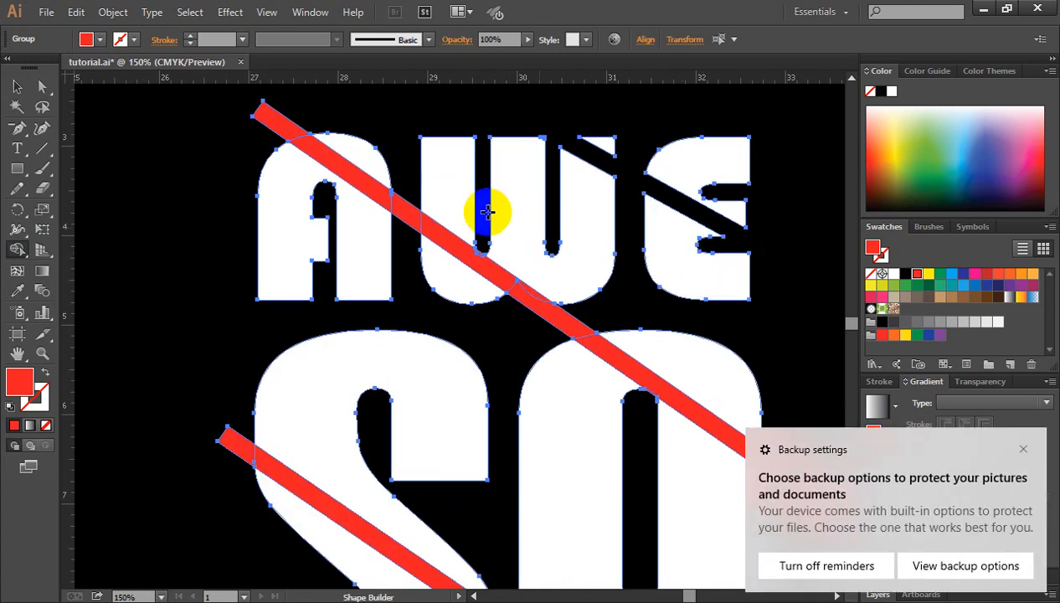
Cut away the long diagonal bar running from above the A through the W and O, including its outer ends, with Shape Builder.
left_click(279, 118)
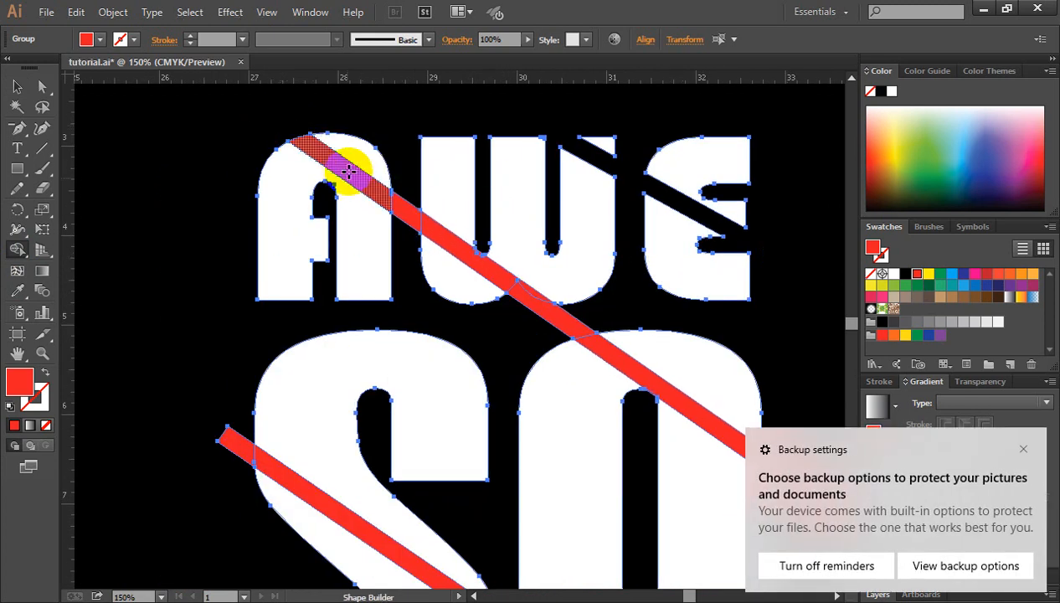
left_click_drag(347, 171, 546, 315)
left_click(547, 312, "alt")
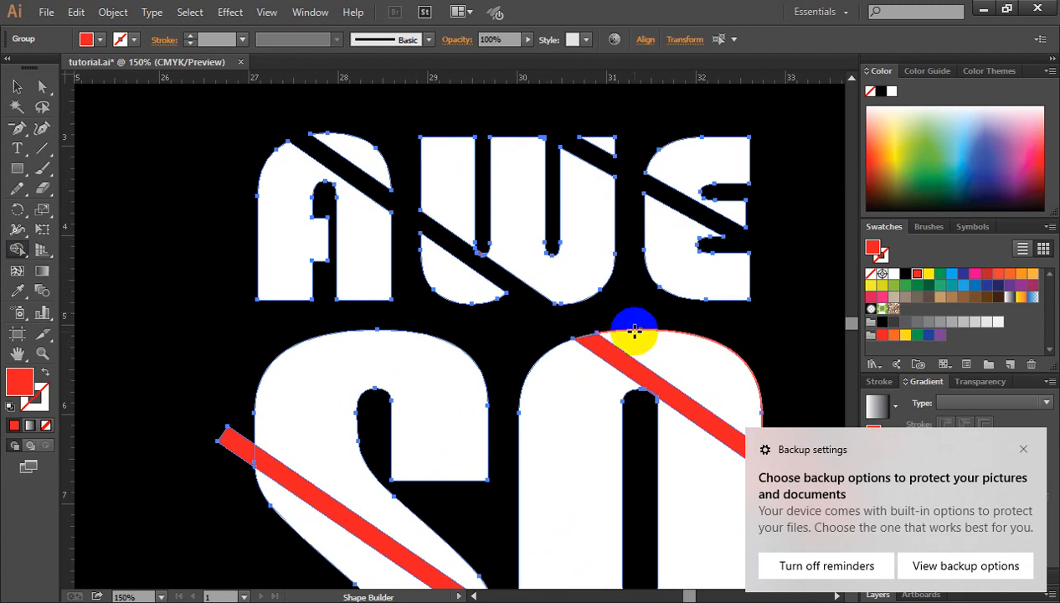
left_click(657, 383, "alt")
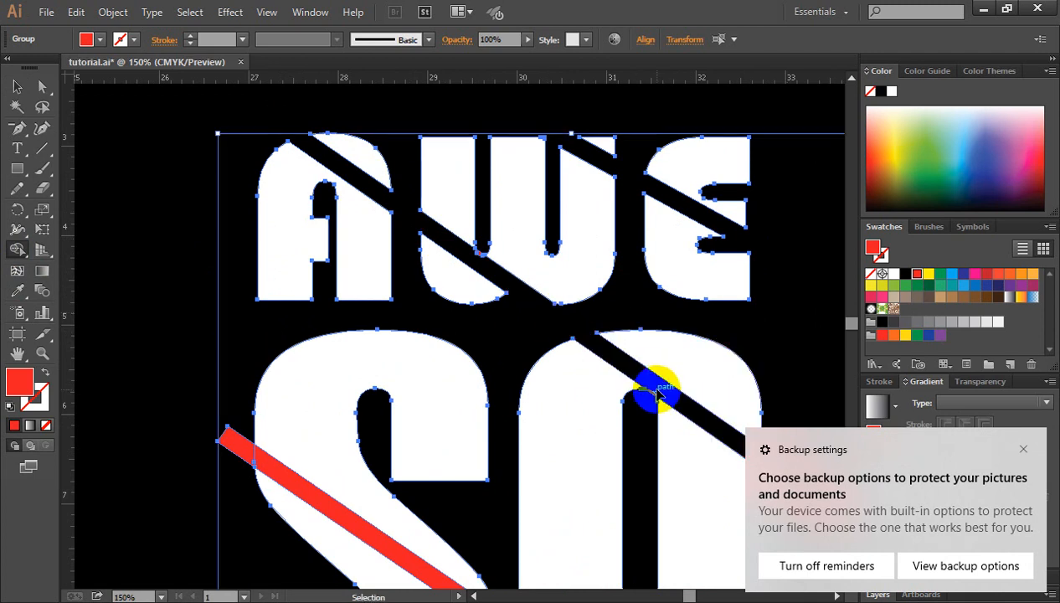
key("ctrl+minus")
key("ctrl+minus")
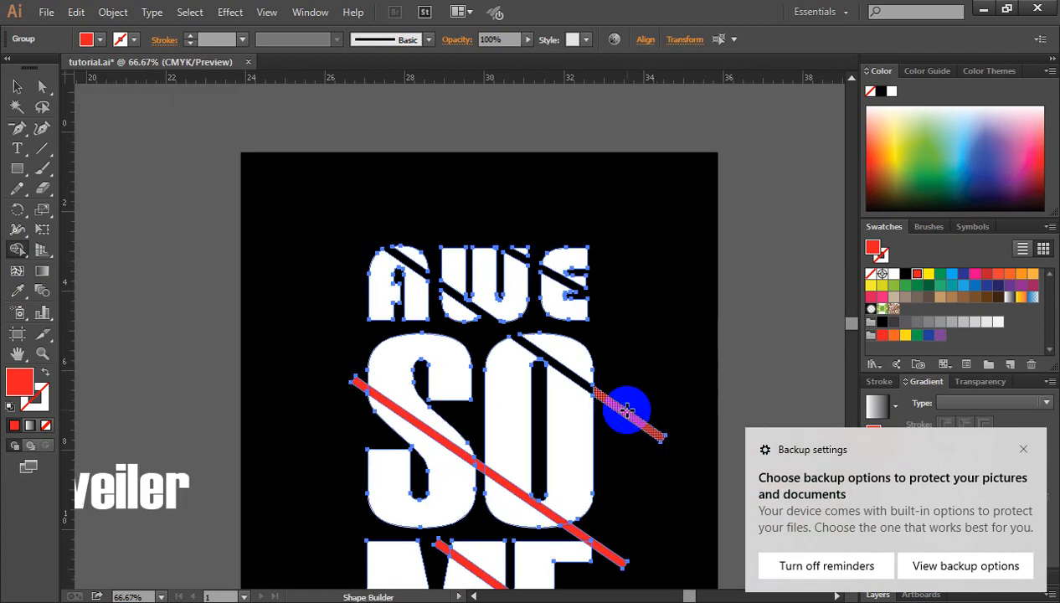
left_click_drag(603, 378, 678, 282)
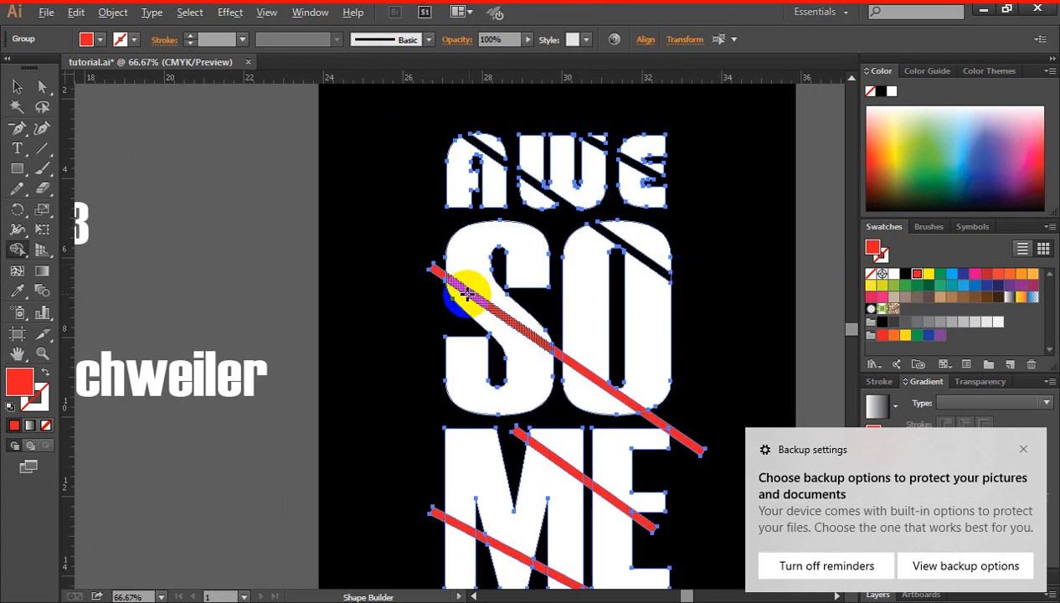
Remove the second long diagonal bar crossing the S and the O with Shape Builder, including its protruding ends.
left_click(437, 273)
left_click(456, 285, "alt")
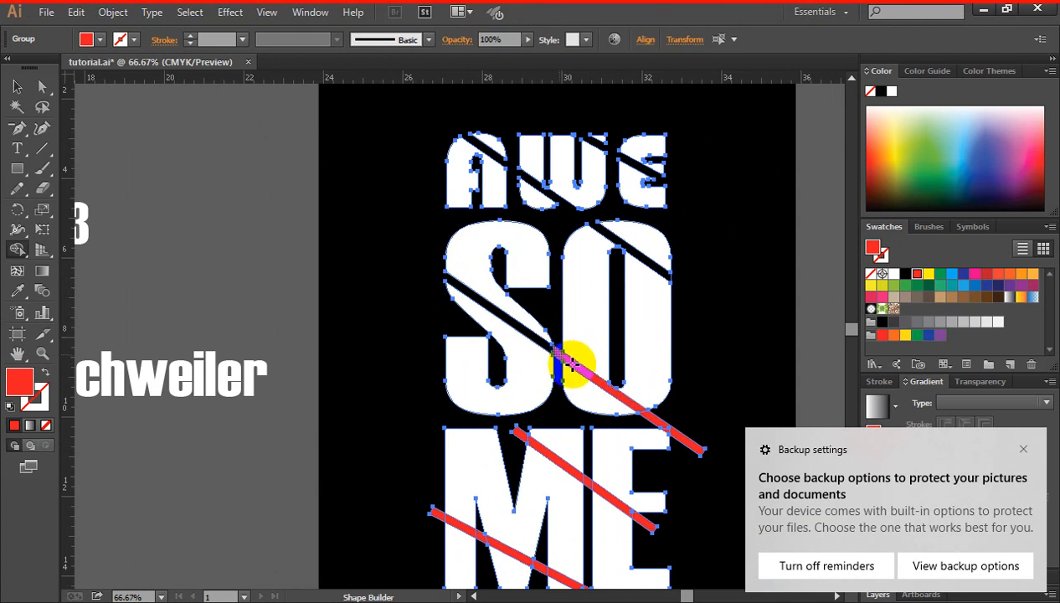
left_click_drag(566, 360, 674, 437)
left_click(680, 438, "alt")
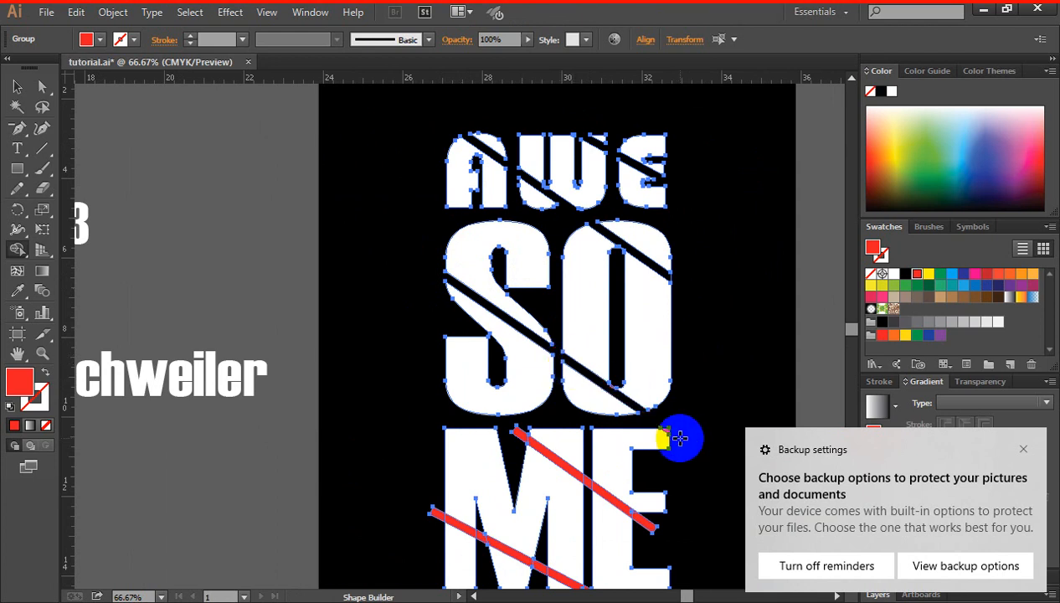
Cut away both diagonal bars across ME with Shape Builder and deselect the artwork.
left_click_drag(707, 390, 688, 206)
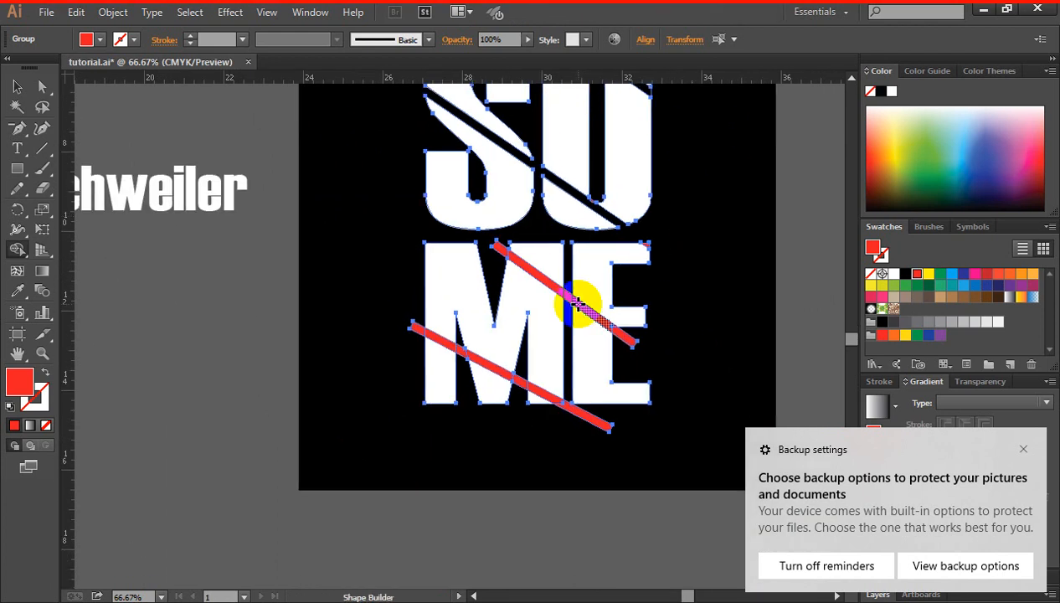
mouse_move(496, 247)
left_mouse_down()
mouse_move(591, 309)
mouse_move(561, 296)
left_mouse_up()
left_click_drag(629, 341, 684, 334)
scroll(686, 333, "down", 1)
mouse_move(613, 305)
left_mouse_down()
mouse_move(601, 384)
mouse_move(499, 329)
mouse_move(527, 351)
mouse_move(395, 304)
mouse_move(435, 290)
mouse_move(418, 288)
mouse_move(462, 313)
left_mouse_up()
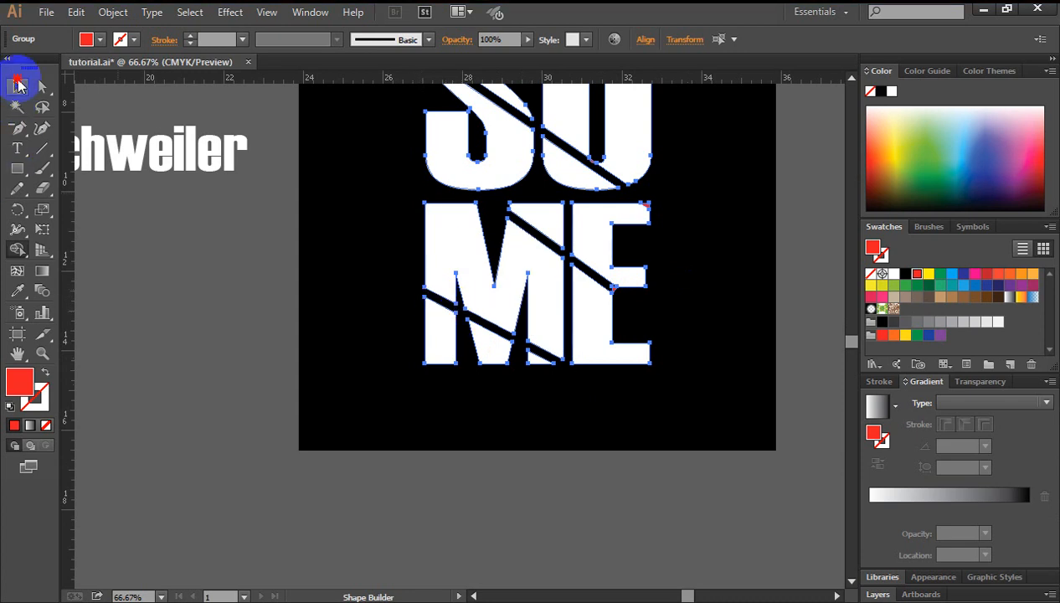
left_click(18, 84)
left_click(773, 331)
Delete the leftover red slivers beside the E's middle arm, at its top corner and at the base of the O's counter.
key("ctrl+minus")
key("ctrl+minus")
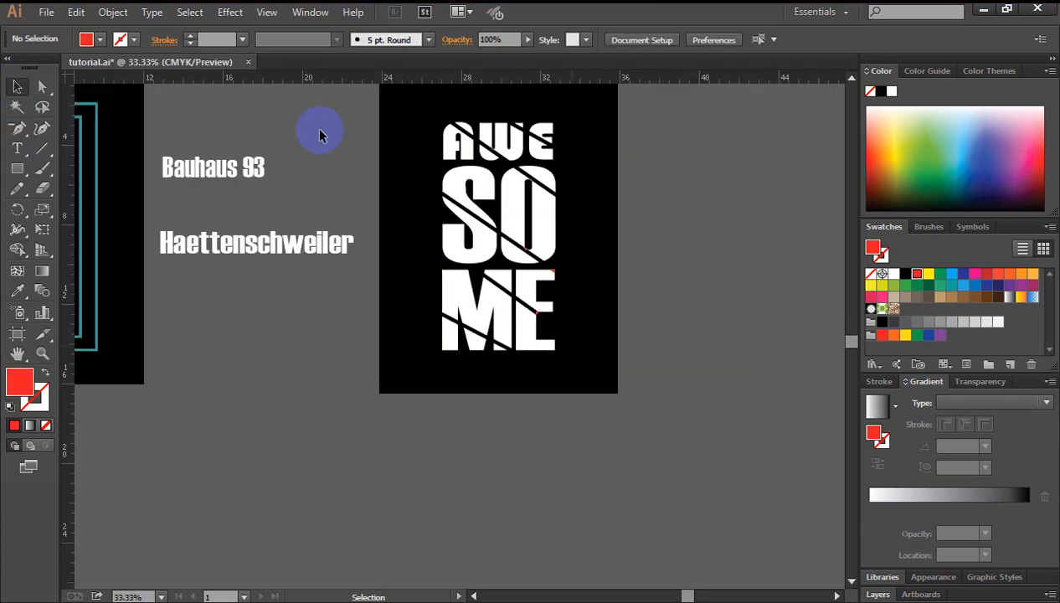
left_click(504, 314, "ctrl")
left_click(472, 327, "ctrl")
left_click(474, 327, "ctrl")
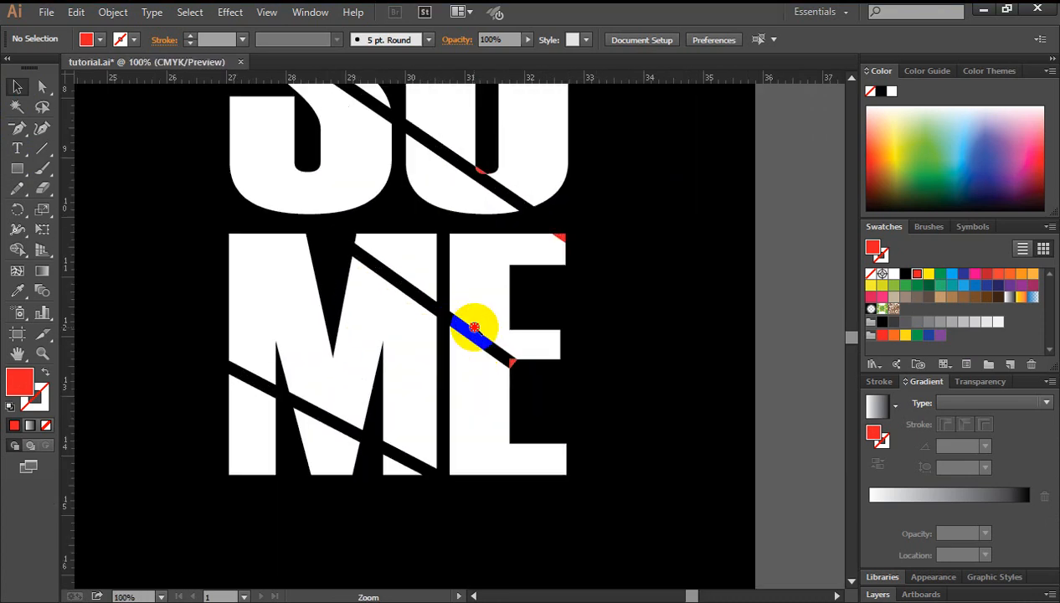
left_click(473, 327, "ctrl")
left_click(519, 423)
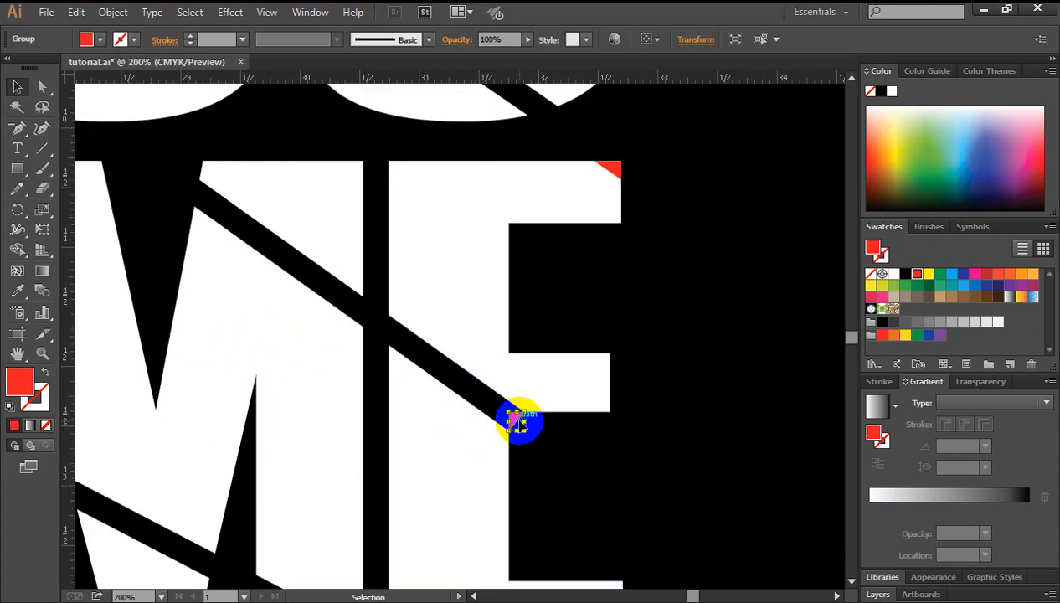
left_click(583, 175)
left_click(609, 168)
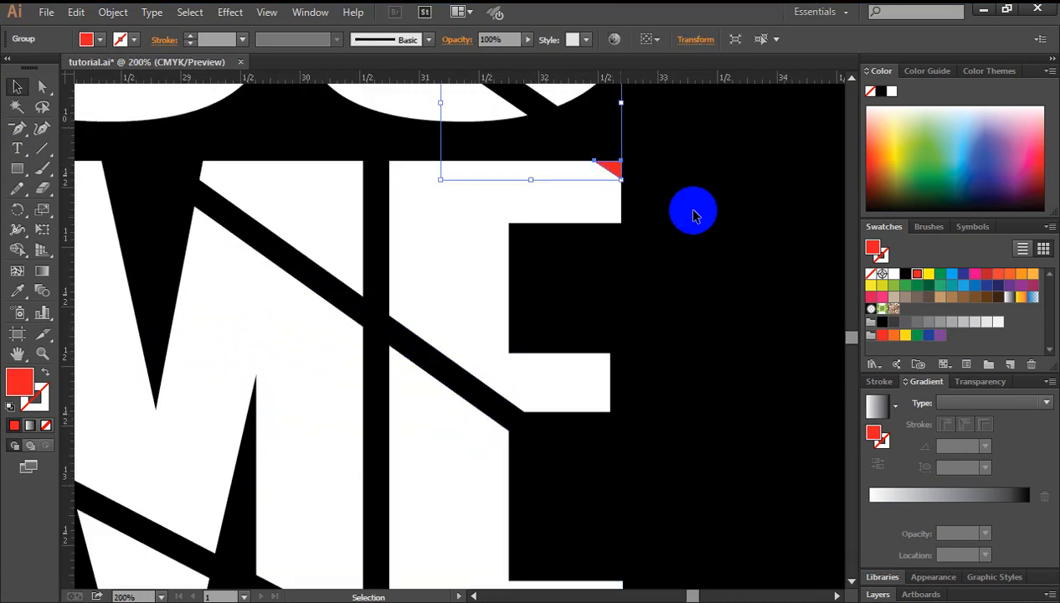
key("Delete")
Delete the remaining red slivers in the W of AWE and at the top of the O's counter.
key("ctrl+minus")
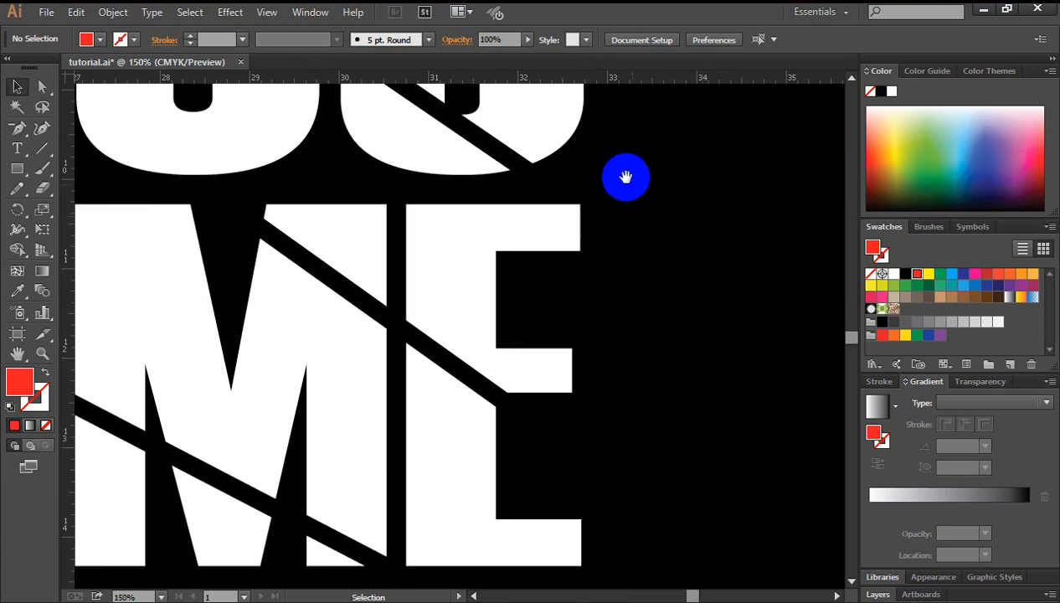
left_click_drag(624, 175, 690, 307)
key("ctrl+minus")
key("ctrl+minus")
left_click_drag(625, 203, 667, 309)
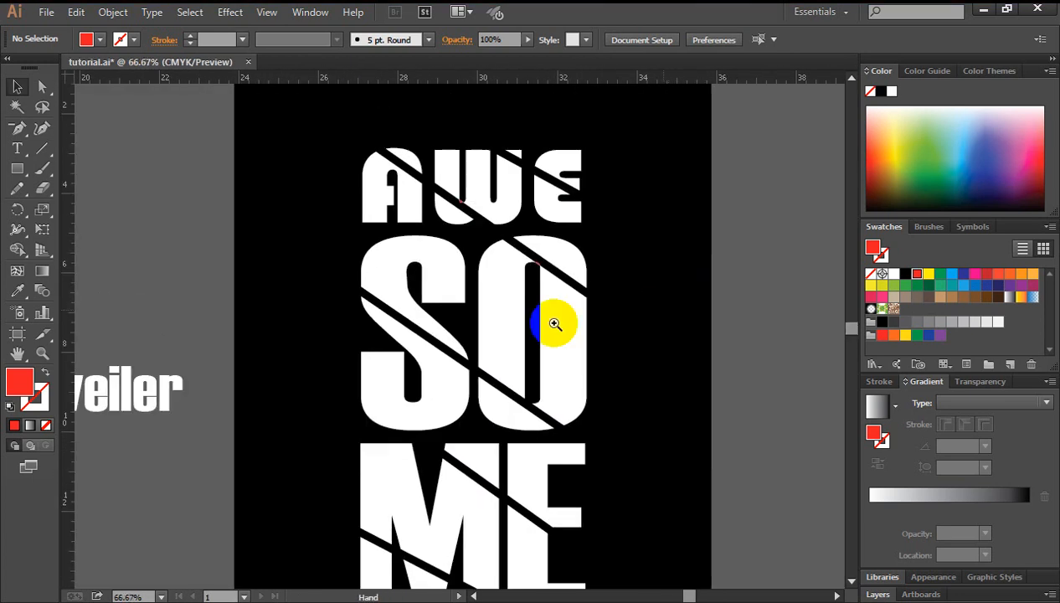
left_click(504, 284, "ctrl")
left_click(484, 326, "ctrl")
left_click_drag(596, 381, 612, 371)
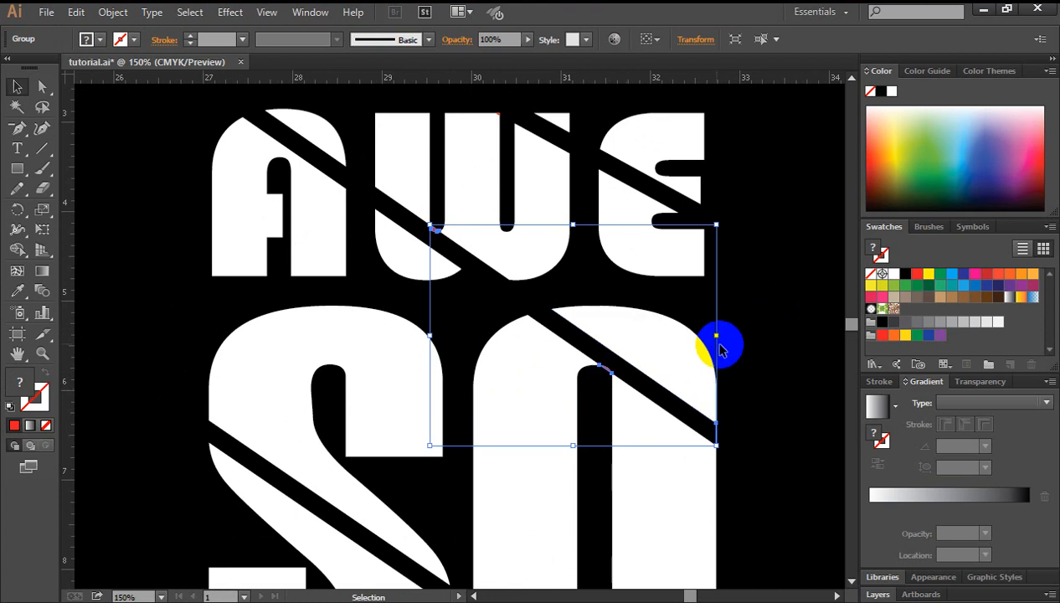
left_click(719, 342)
Move the column of six red, teal and yellow colour squares beside the outer edge of the new poster and deselect it.
key("ctrl+minus")
key("ctrl+minus")
key("ctrl+minus")
key("ctrl+minus")
key("ctrl+minus")
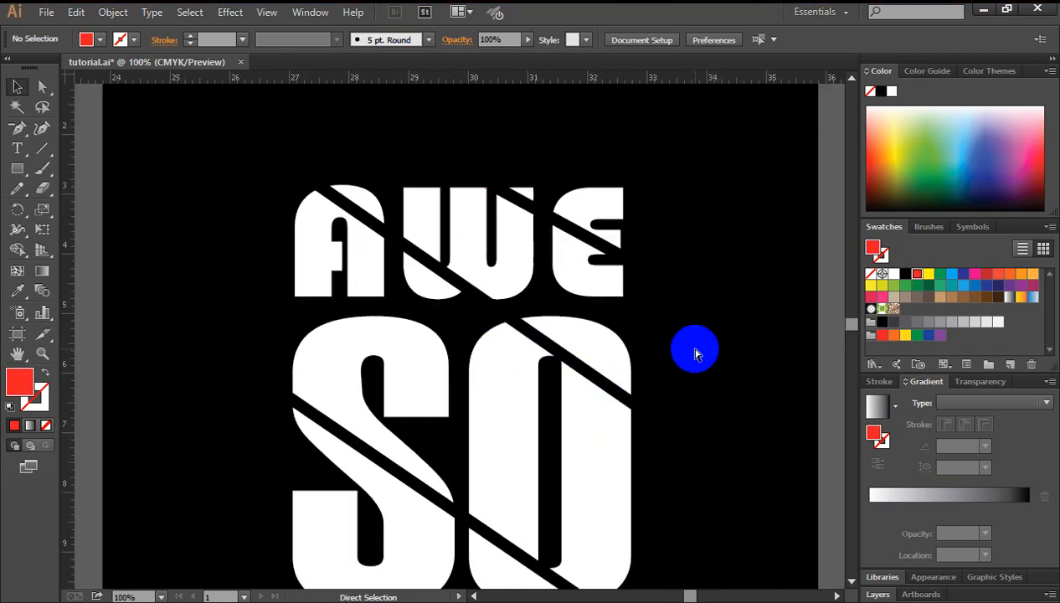
left_click_drag(699, 373, 765, 332)
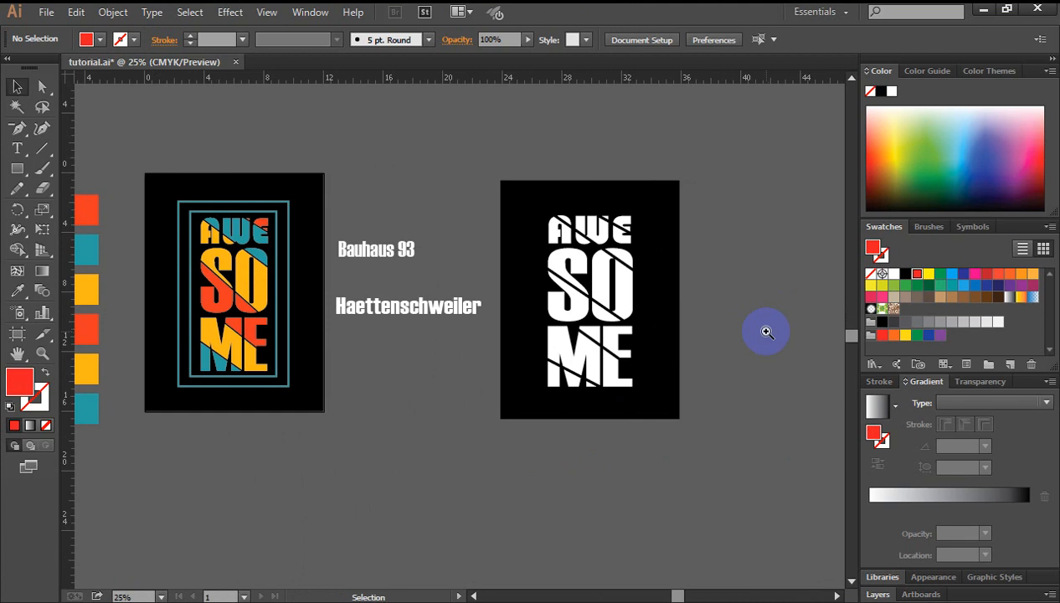
left_click_drag(550, 343, 598, 303)
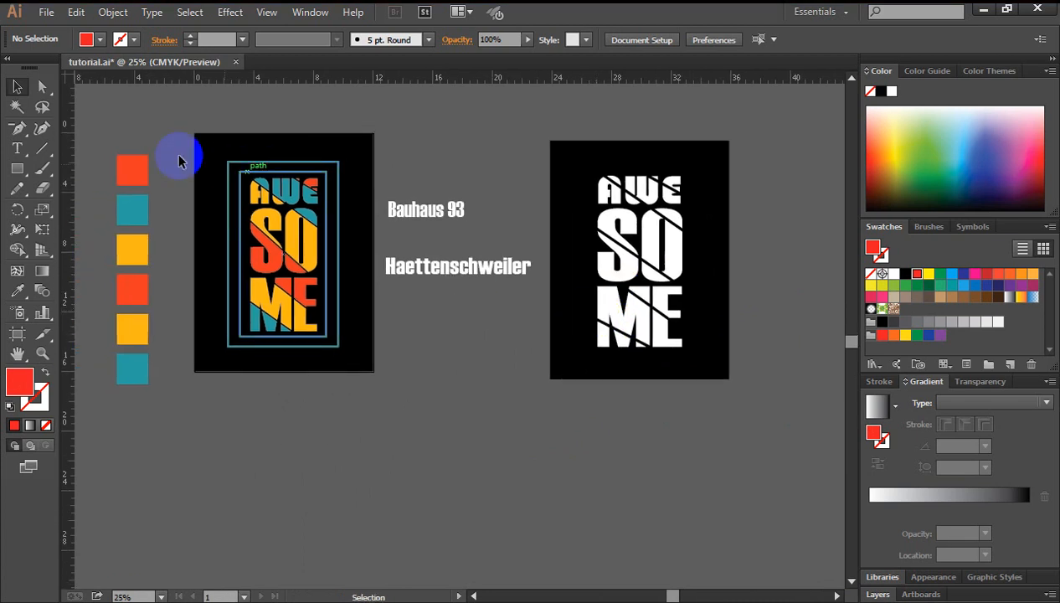
left_click_drag(170, 416, 169, 414)
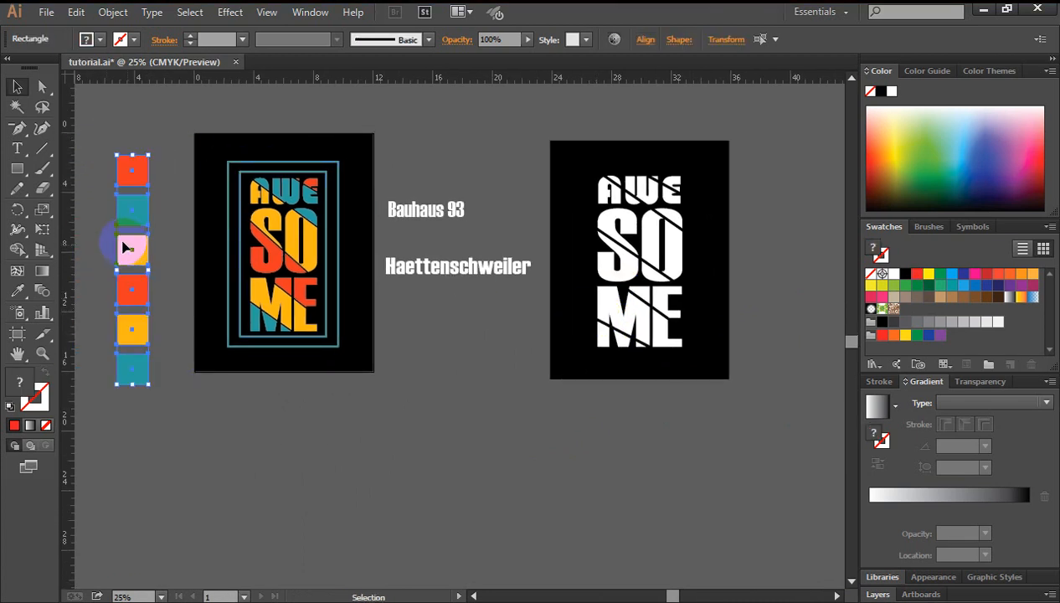
left_click_drag(126, 247, 787, 261)
left_click(639, 333, "ctrl")
left_click_drag(599, 334, 629, 369)
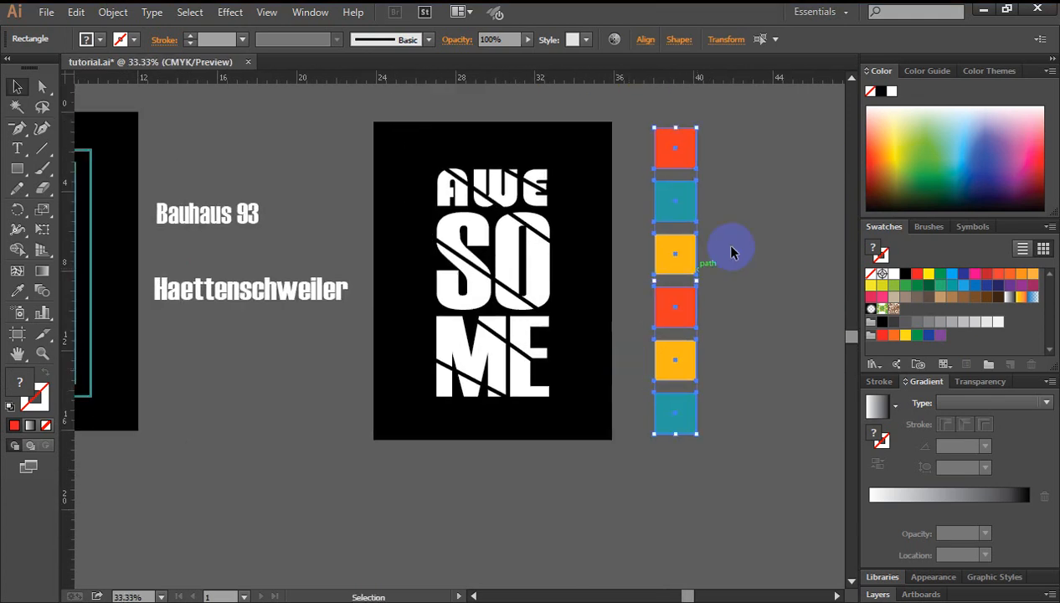
left_click(511, 267, "ctrl")
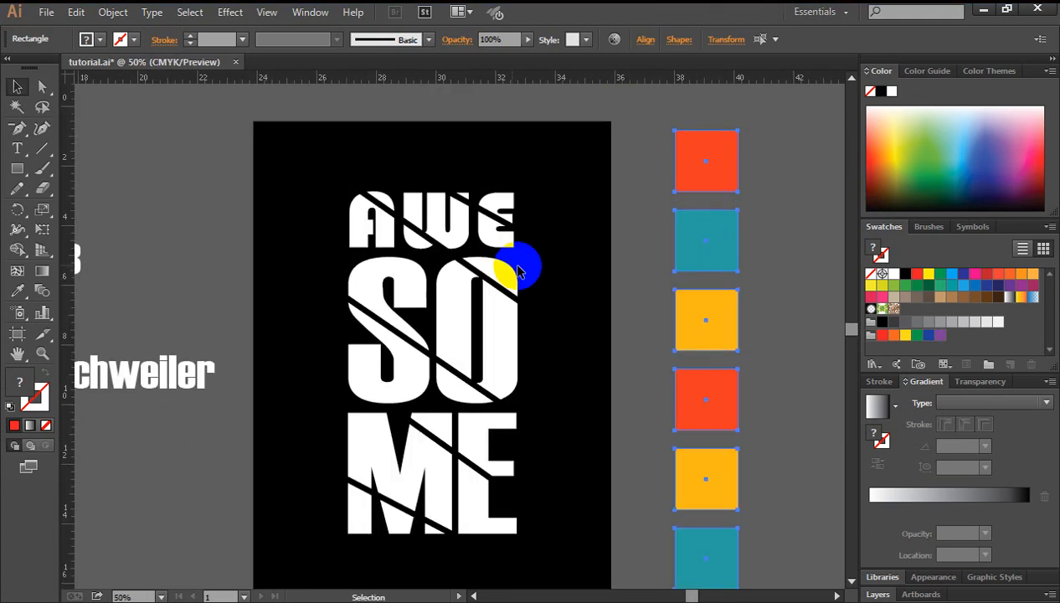
left_click(648, 198)
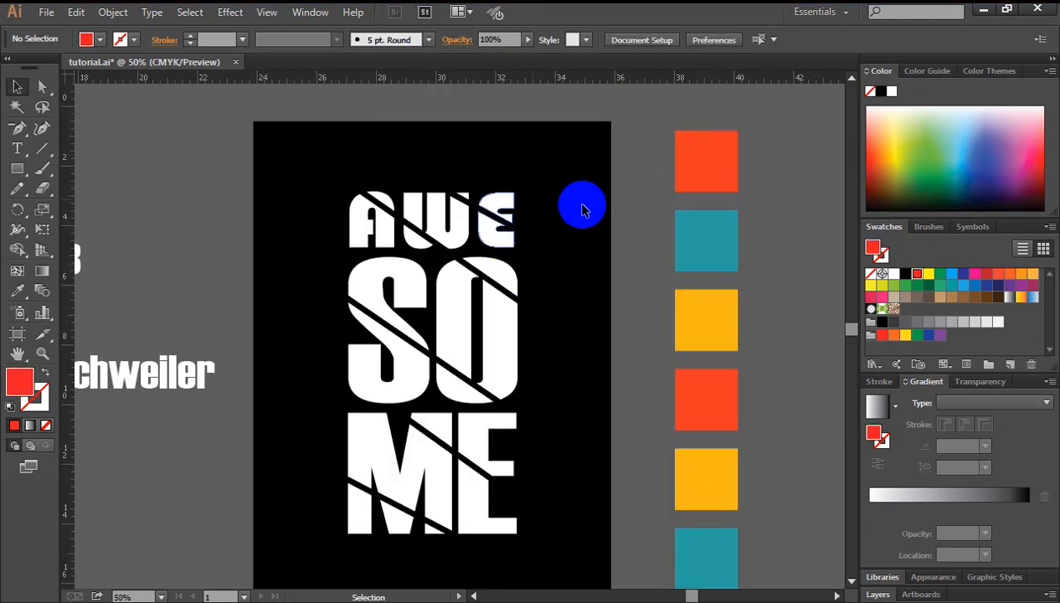
key("ctrl+minus")
key("ctrl+minus")
key("ctrl+minus")
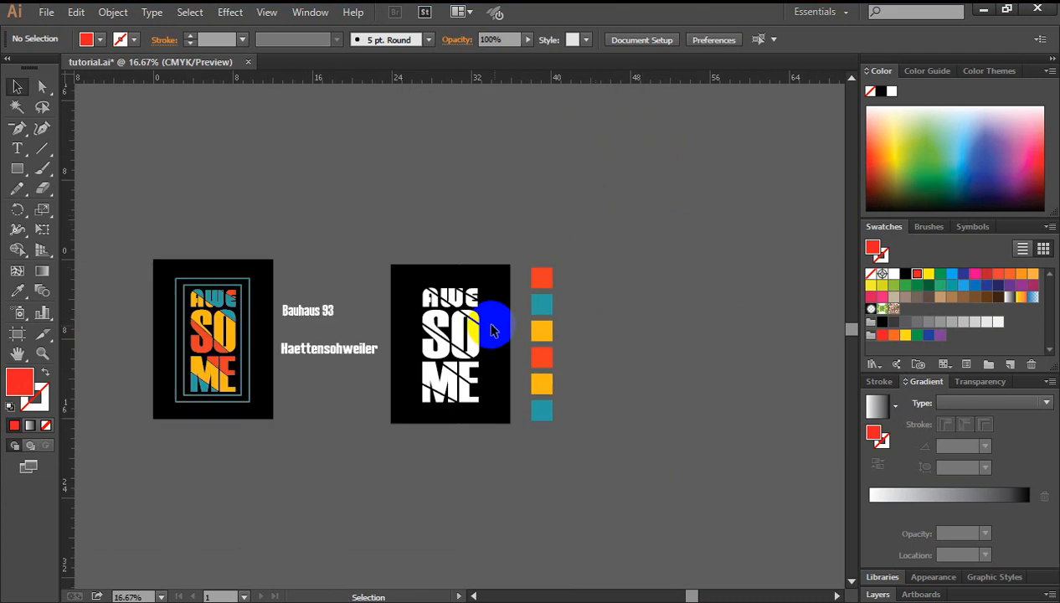
left_click(453, 311, "ctrl")
left_click(478, 352, "ctrl")
left_click(477, 351, "ctrl")
left_click_drag(406, 309, 426, 298)
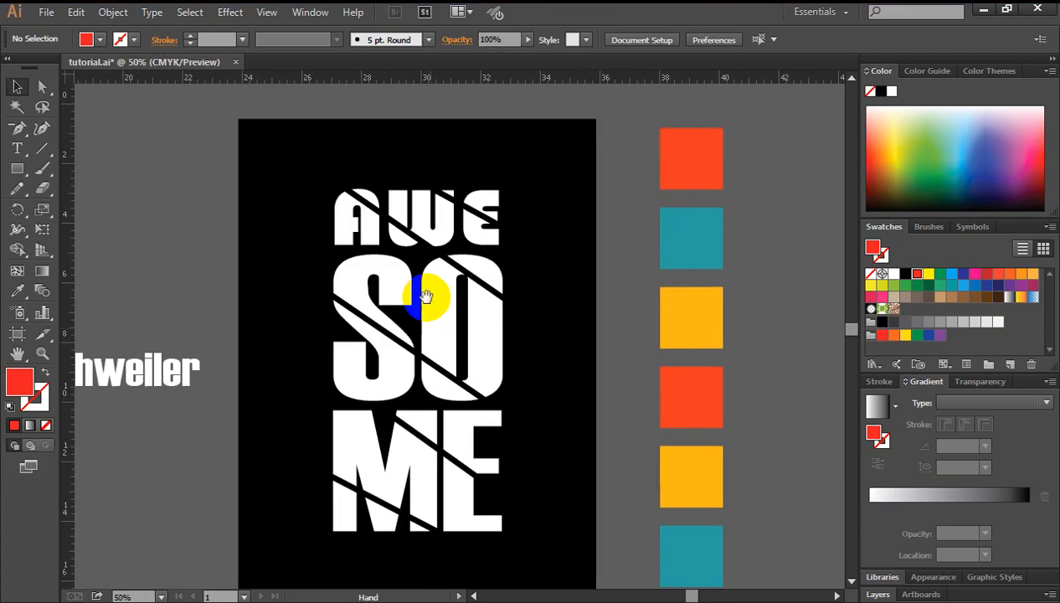
Ungroup the AWE, SO and ME lettering on the new poster and deselect it.
left_click(452, 195)
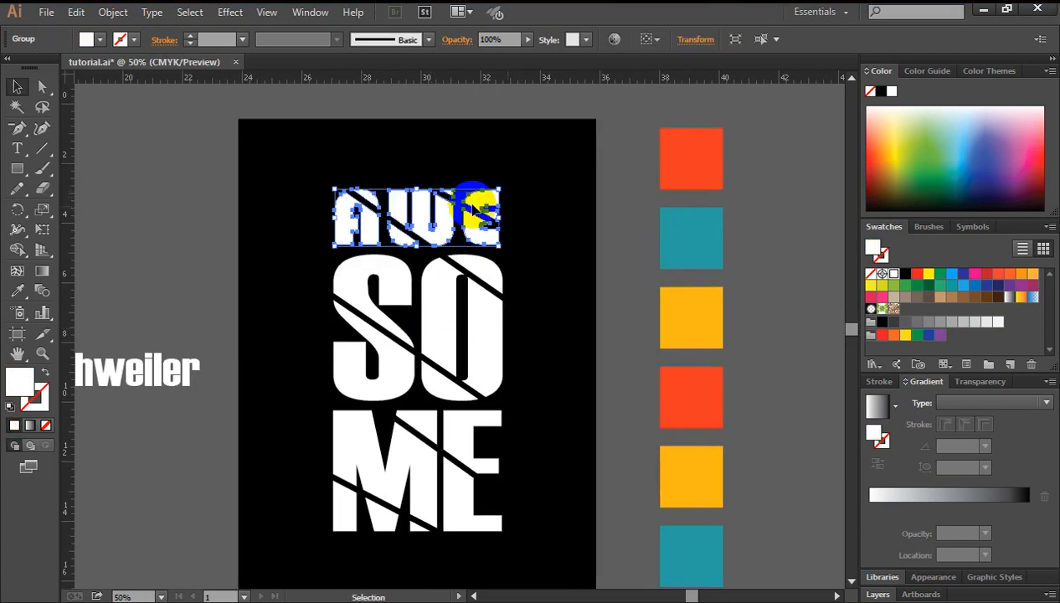
left_click(621, 215)
key("ctrl+minus")
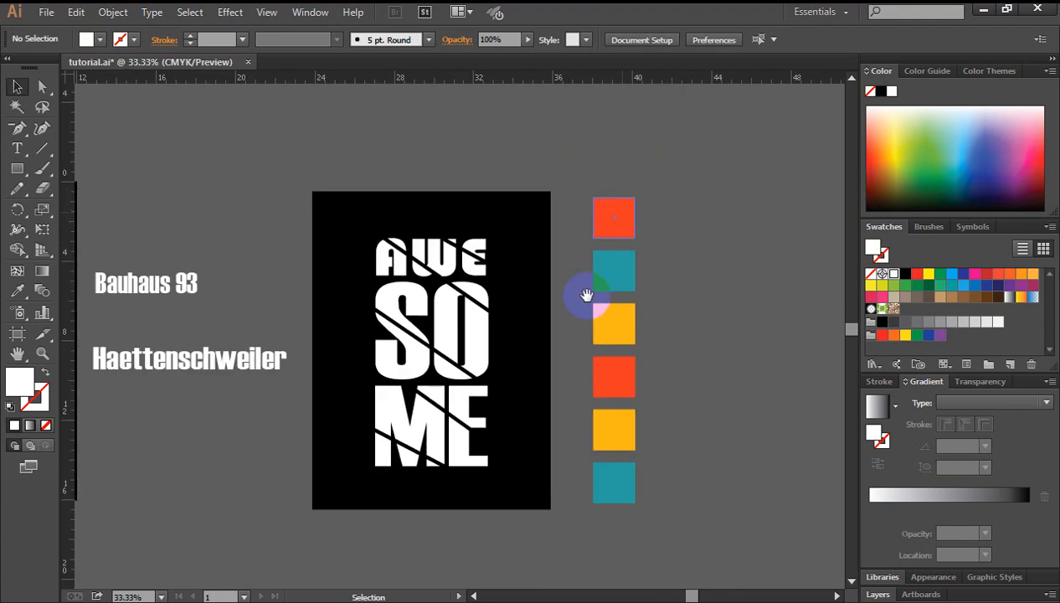
left_click_drag(585, 296, 496, 159)
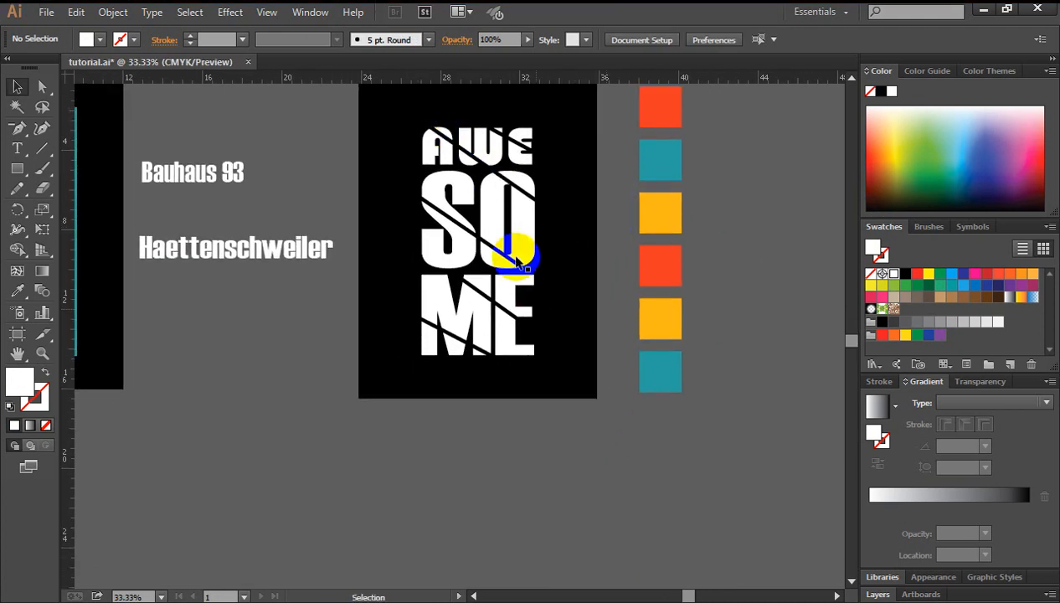
left_click_drag(400, 121, 549, 371)
right_click(429, 192)
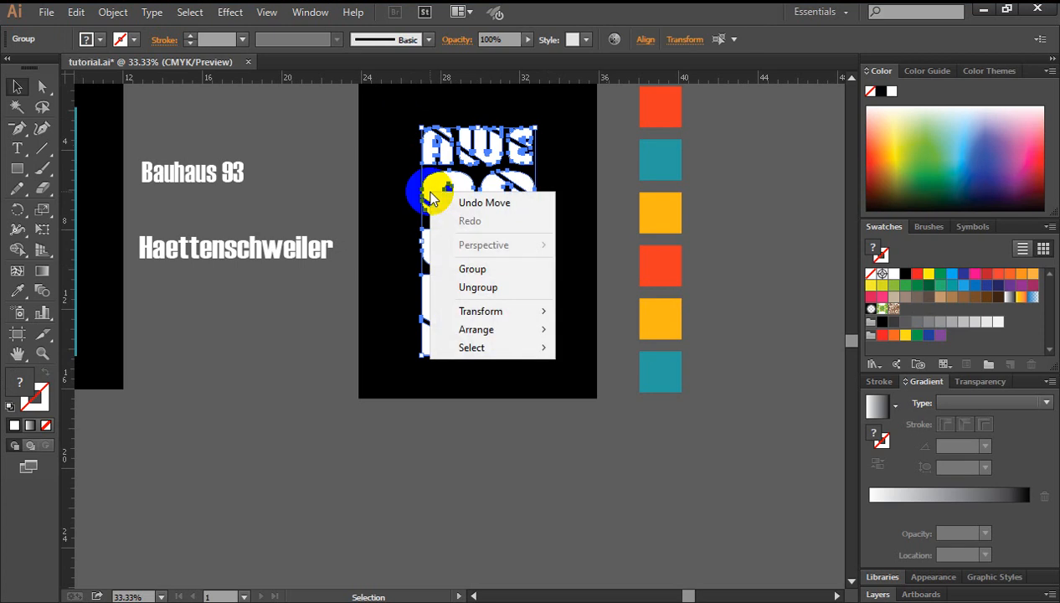
left_click(518, 288)
left_click(816, 279)
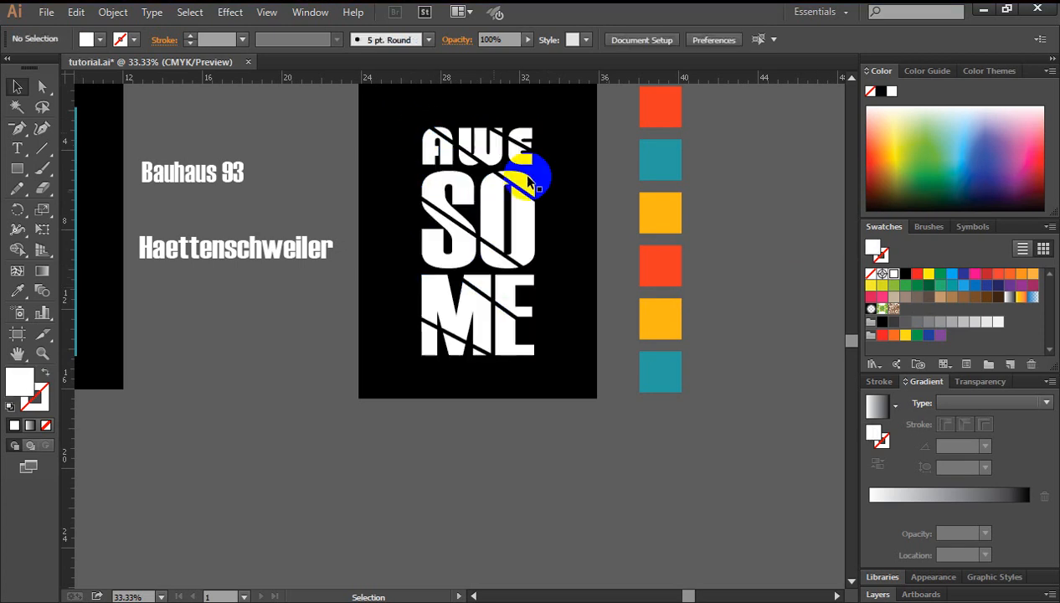
Release the compound path of the W in AWE so its sliced pieces are separate, and deselect it.
key("ctrl+space")
left_click(505, 265)
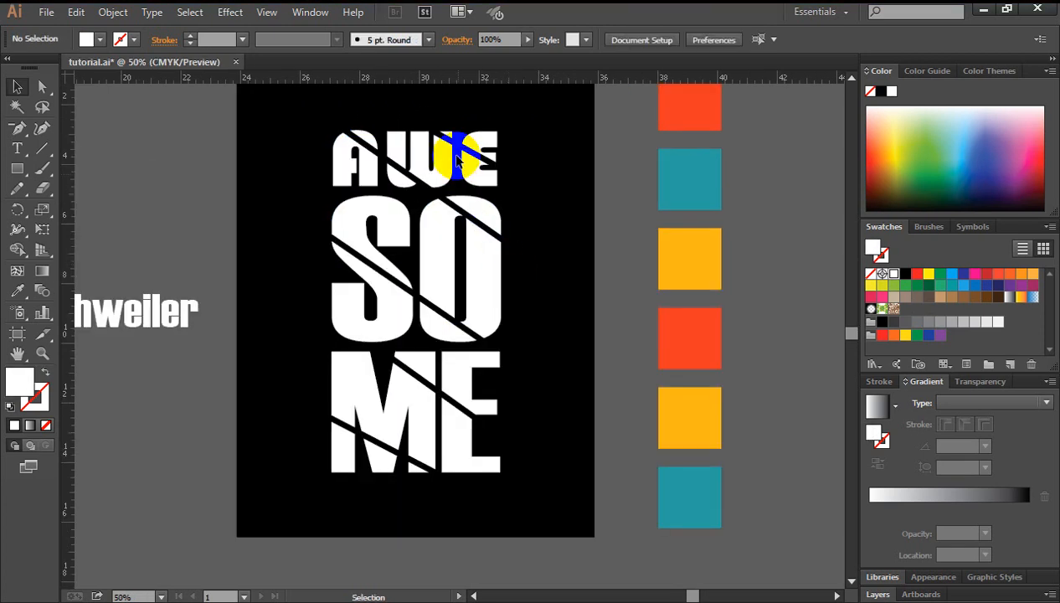
left_click(450, 137)
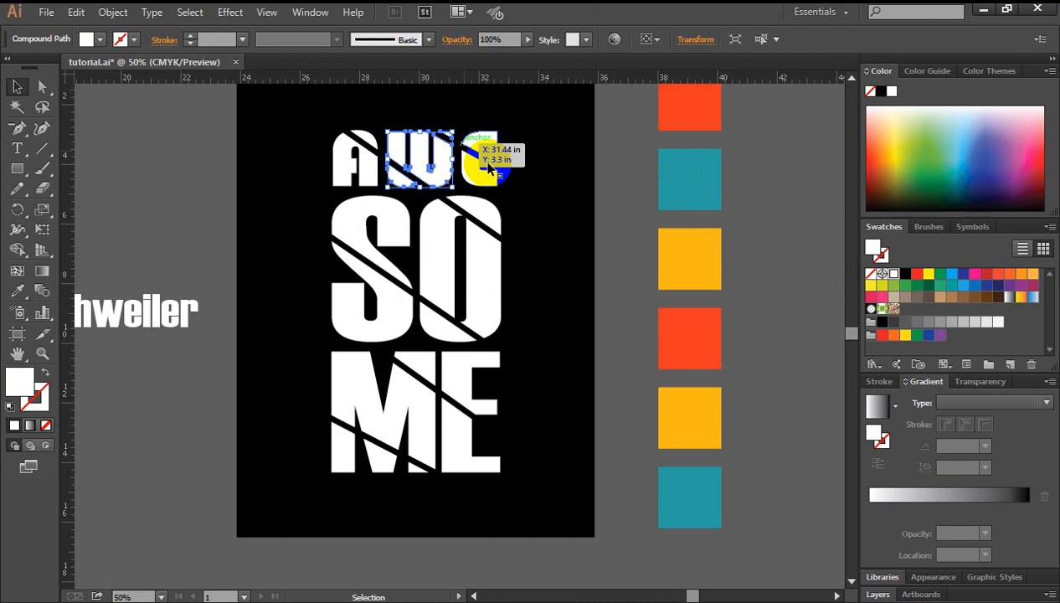
right_click(437, 159)
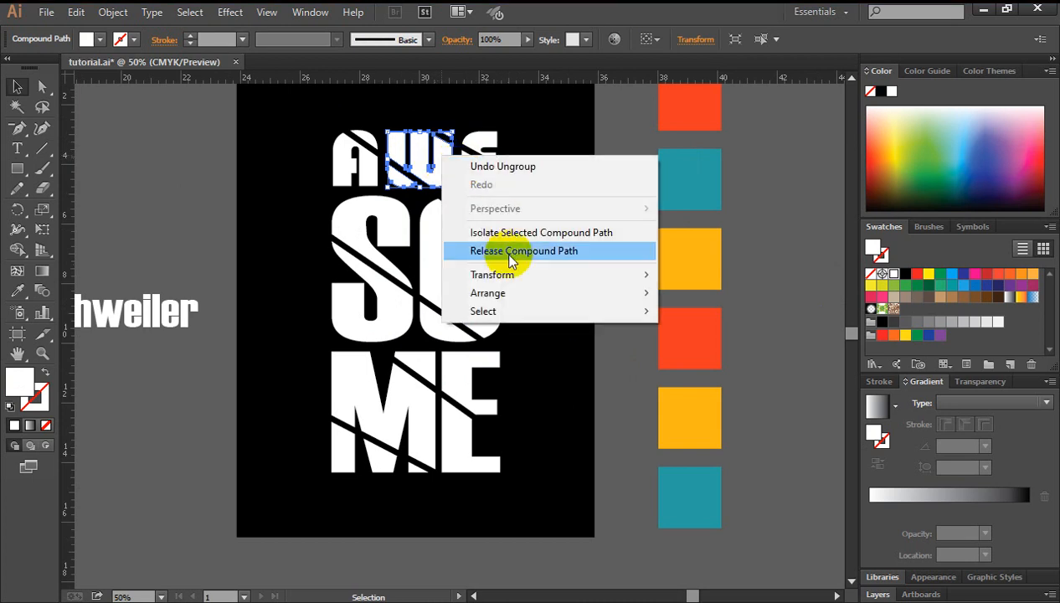
left_click(506, 252)
left_click(617, 191)
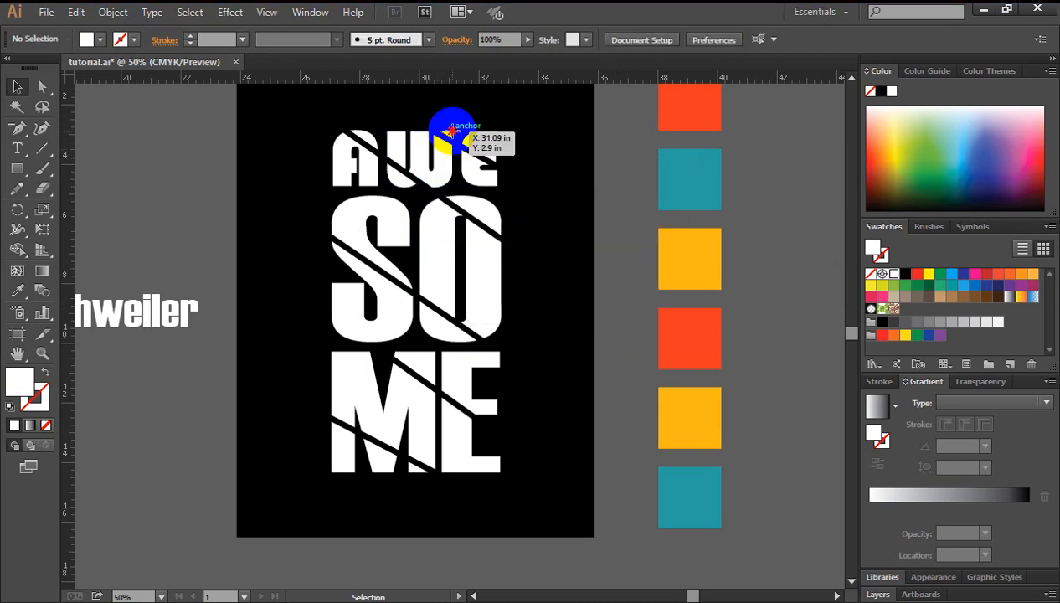
left_click(452, 131)
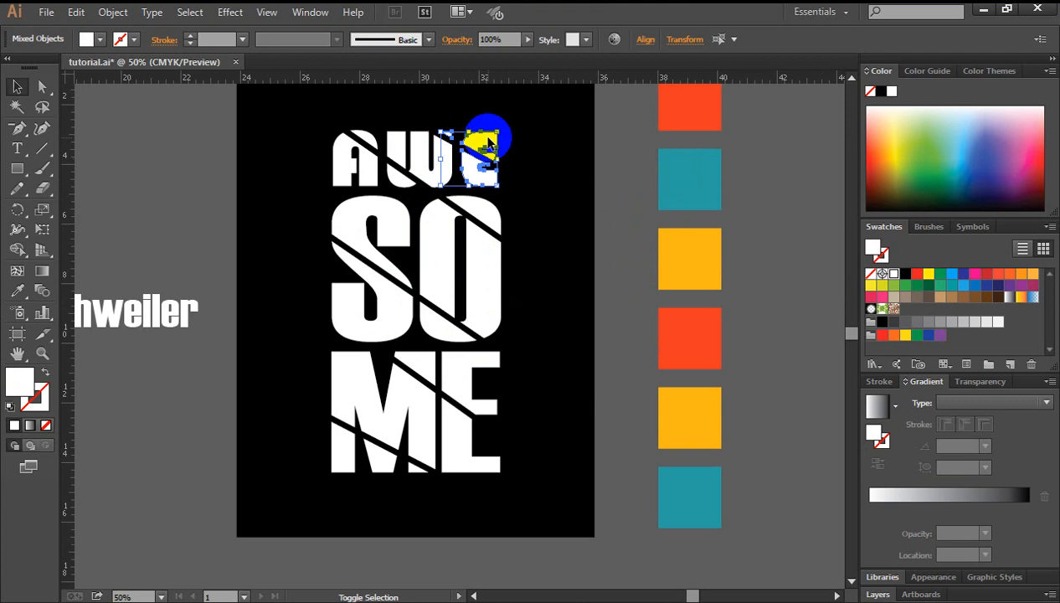
left_click(622, 210)
key("ctrl+minus")
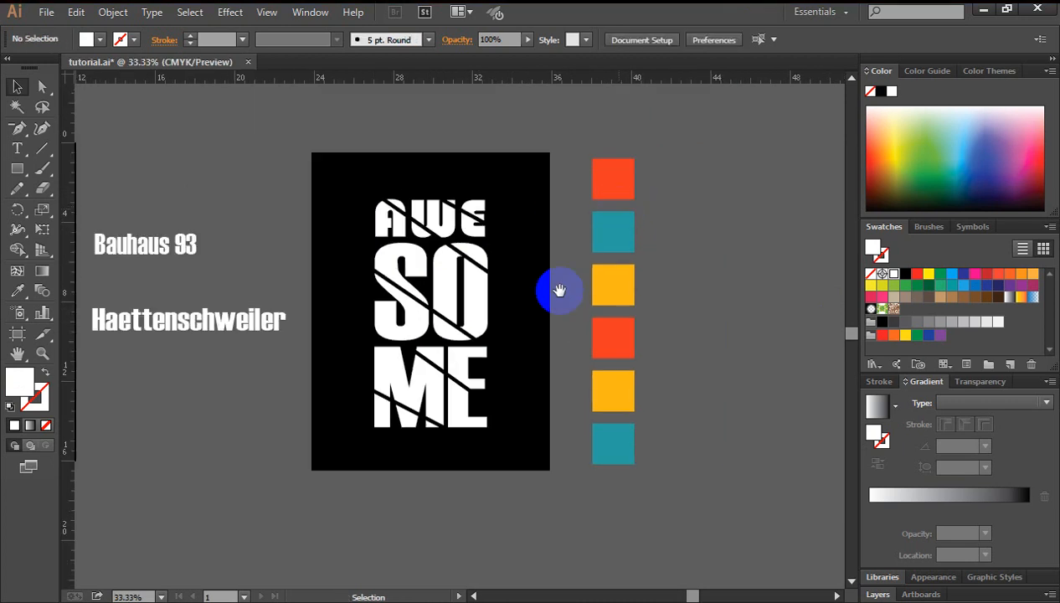
left_click_drag(543, 279, 579, 218)
left_click(427, 171)
left_click_drag(394, 120, 569, 406)
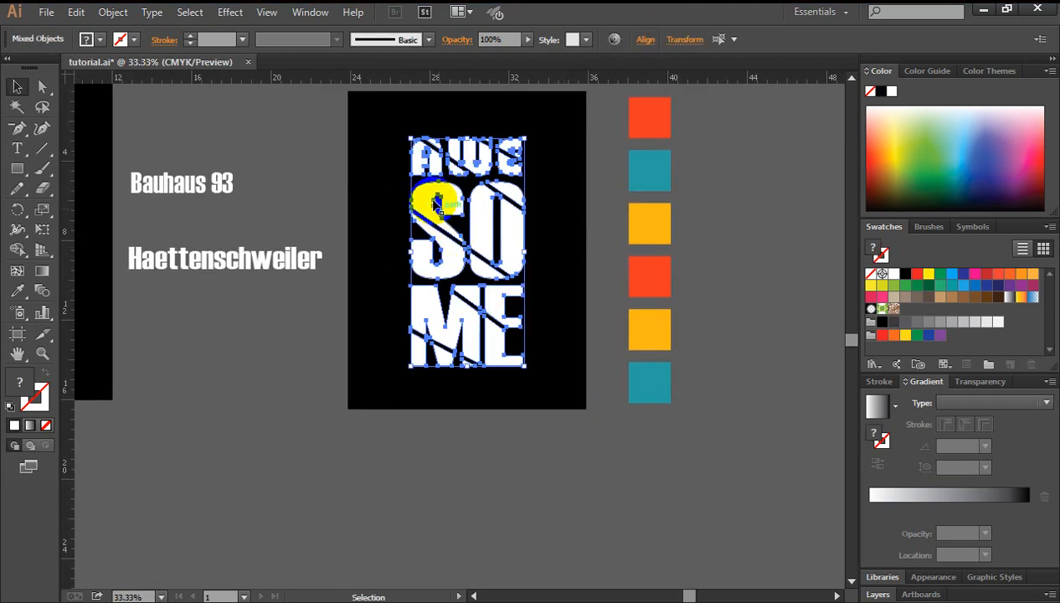
right_click(433, 199)
left_click(605, 178)
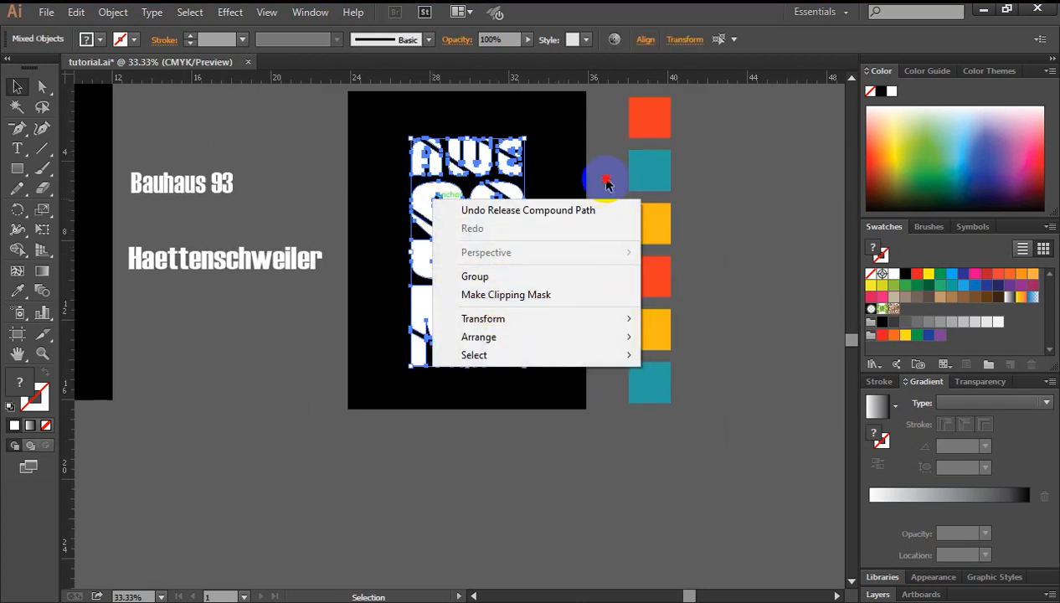
Release the compound path of the E in AWE and deselect it.
right_click(512, 146)
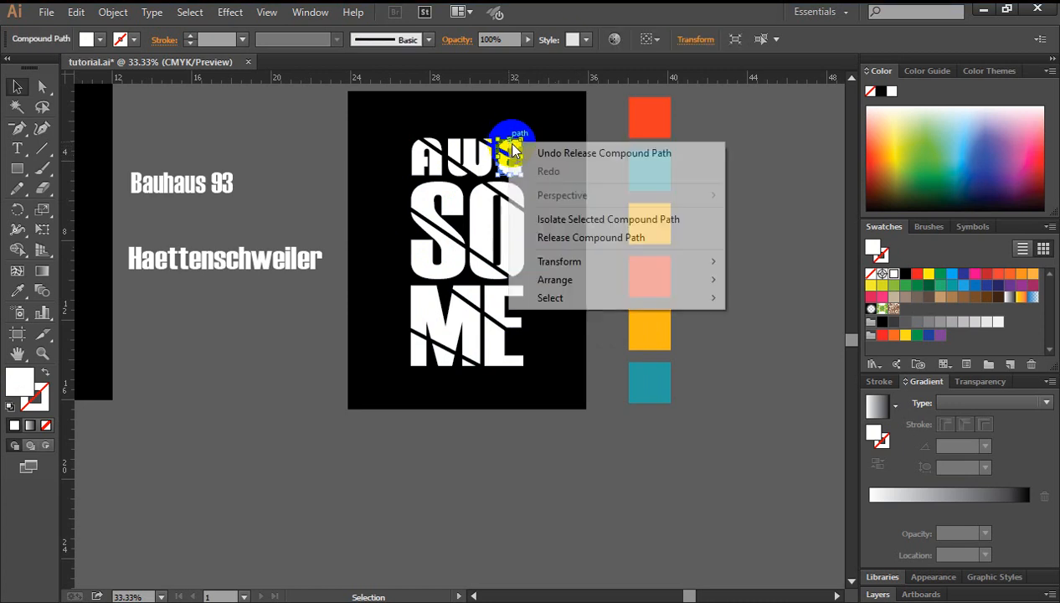
left_click(609, 238)
left_click(585, 255)
Colour the upper sliced pieces of the W and E in AWE red by sampling the red square with the Eyedropper.
left_click(502, 255, "ctrl")
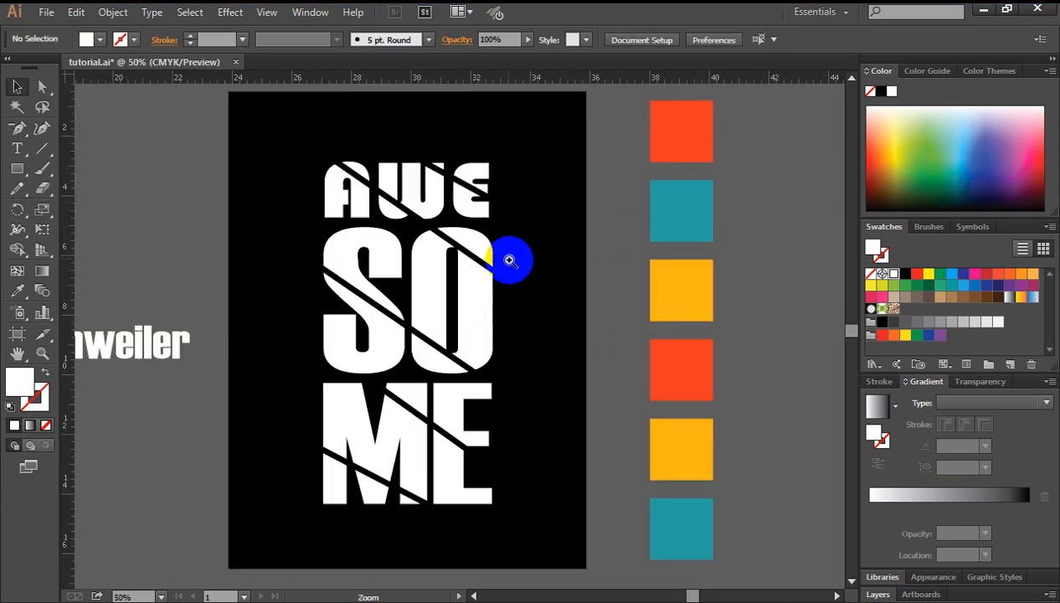
left_click(471, 170)
left_click_drag(470, 170, 432, 163)
left_click(18, 289)
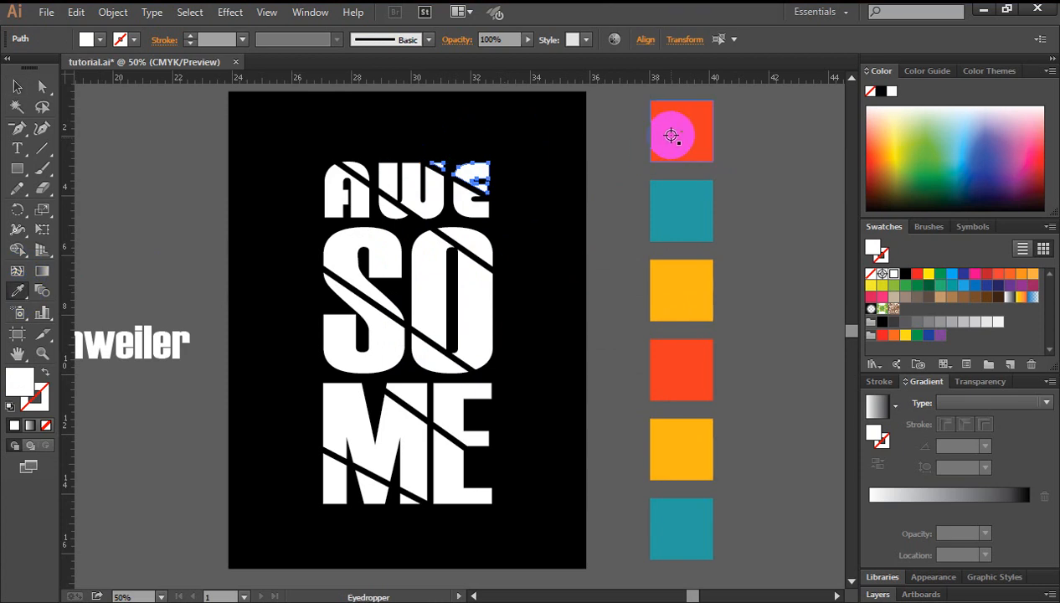
left_click(671, 131)
left_click(17, 87)
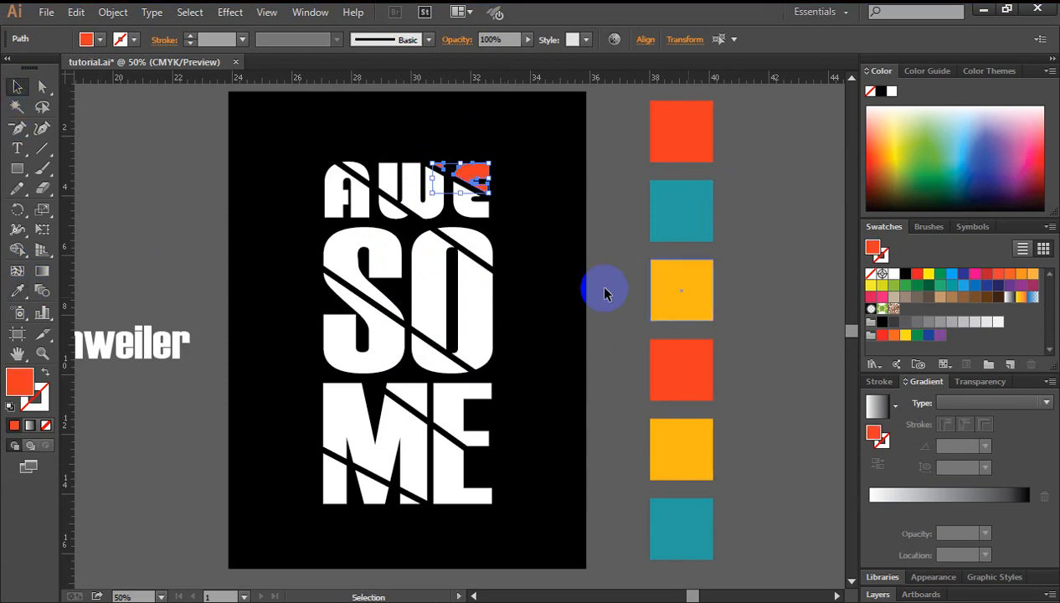
left_click(509, 237)
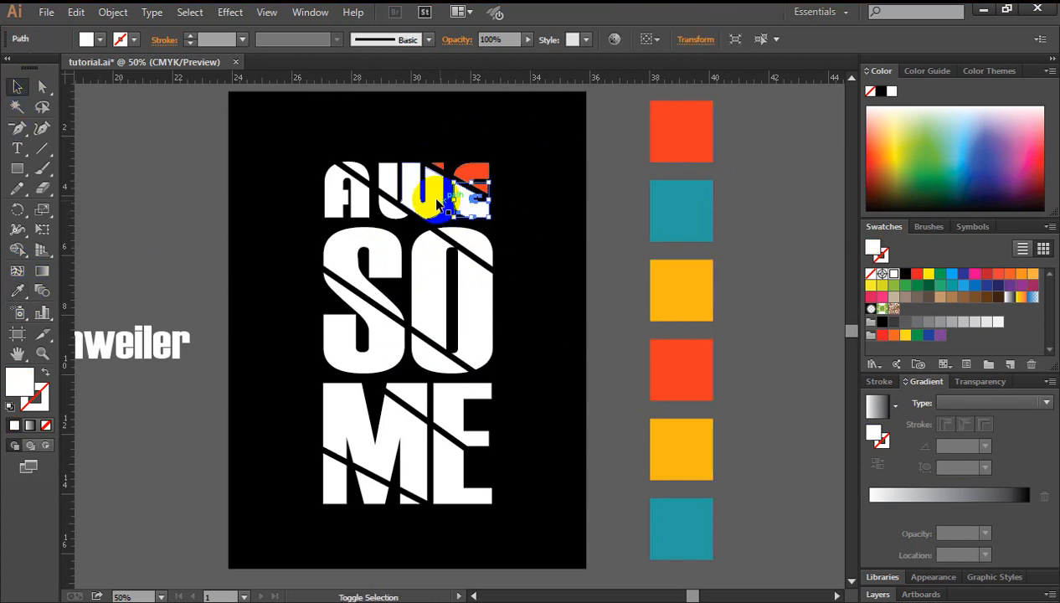
left_click(439, 201, "shift")
left_click(385, 182, "shift")
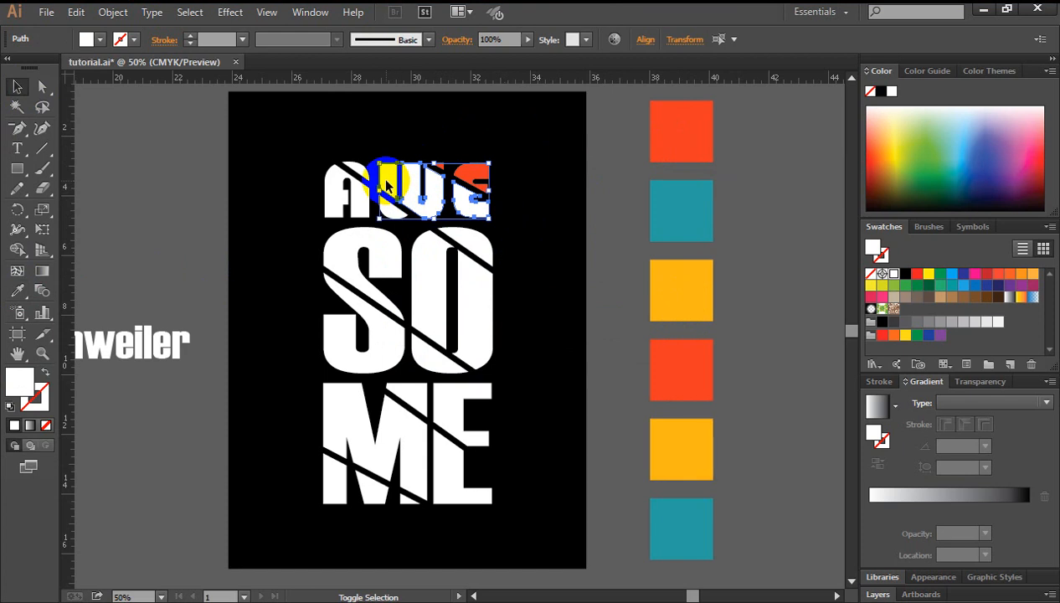
left_click(353, 174, "shift")
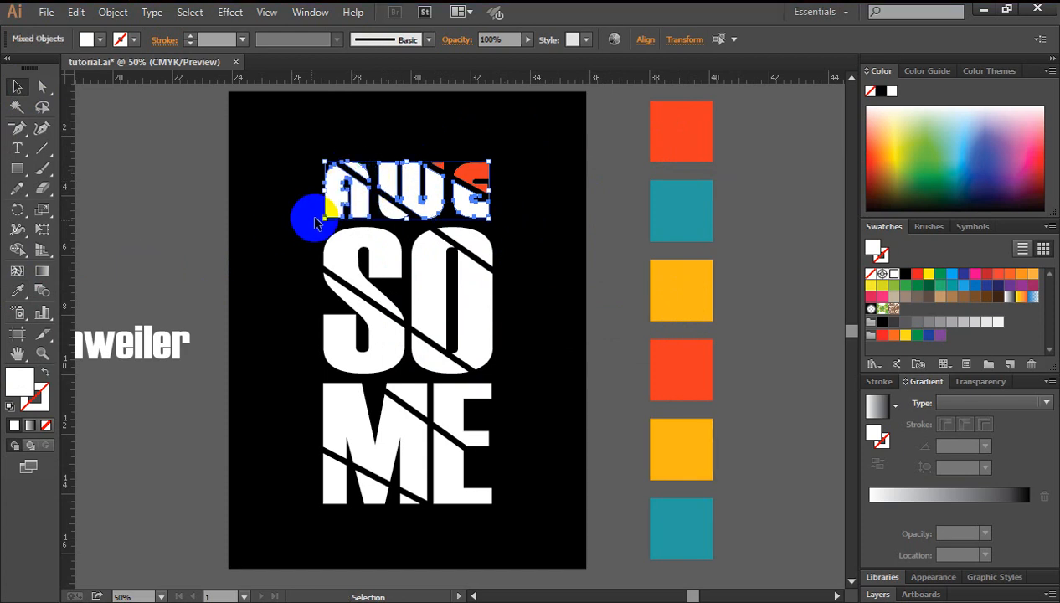
left_click(209, 183)
Release the compound path of the A in AWE and deselect it.
right_click(333, 194)
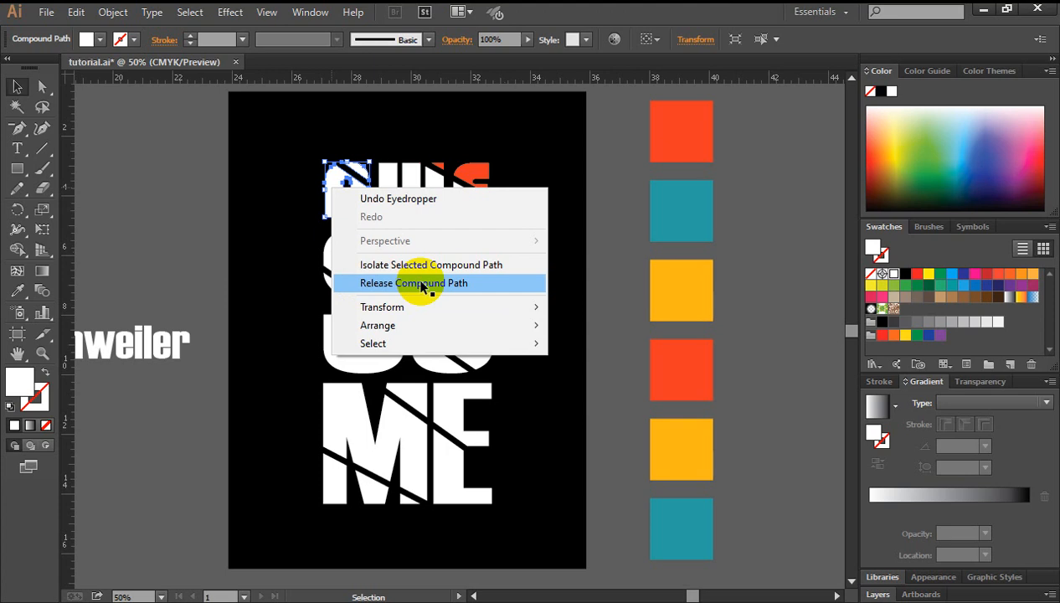
left_click(422, 283)
left_click(142, 201)
Colour the middle diagonal band of AWE teal across the A, W and E pieces, sampling the teal square with the Eyedropper.
left_click(359, 172)
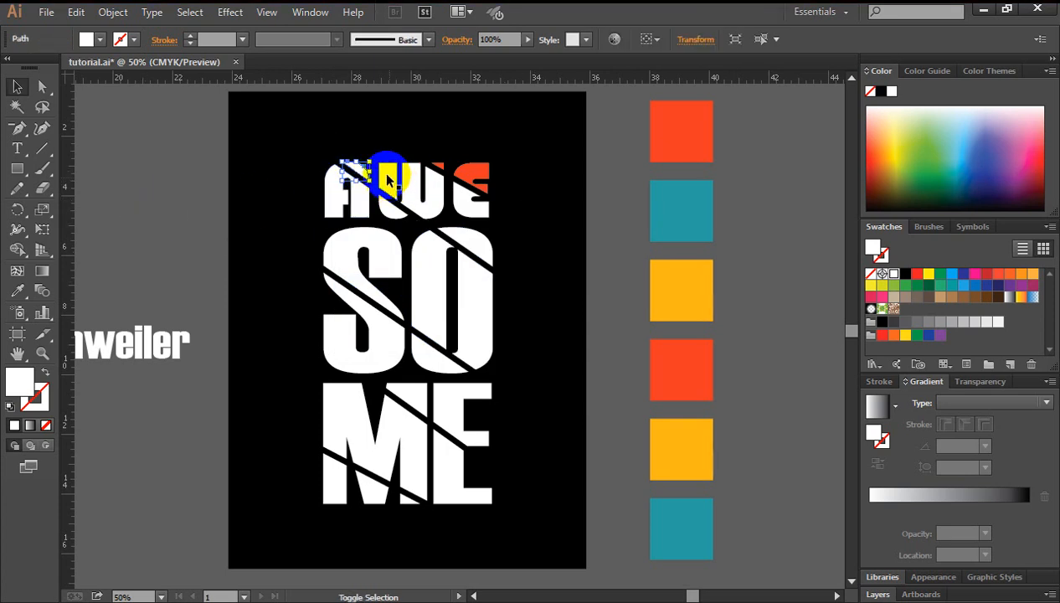
left_click(418, 190, "shift")
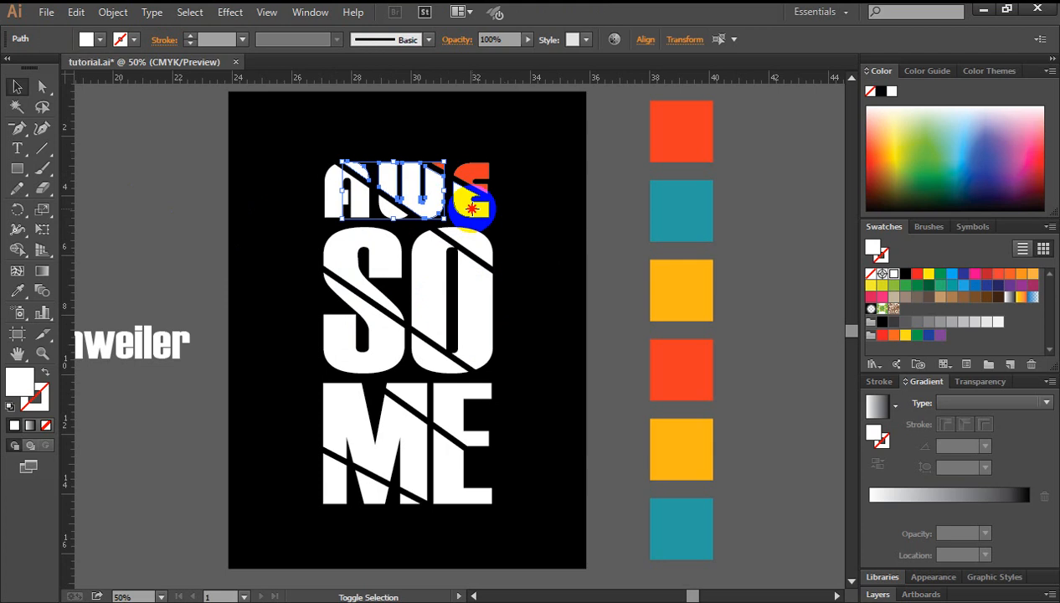
left_click(471, 207, "shift")
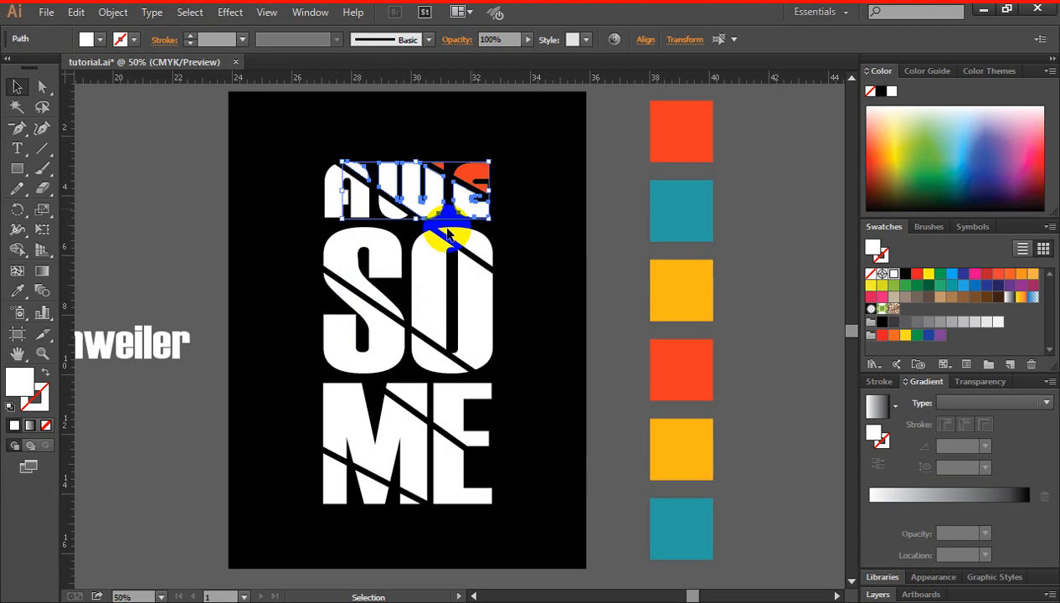
left_click(18, 291)
left_click(681, 208)
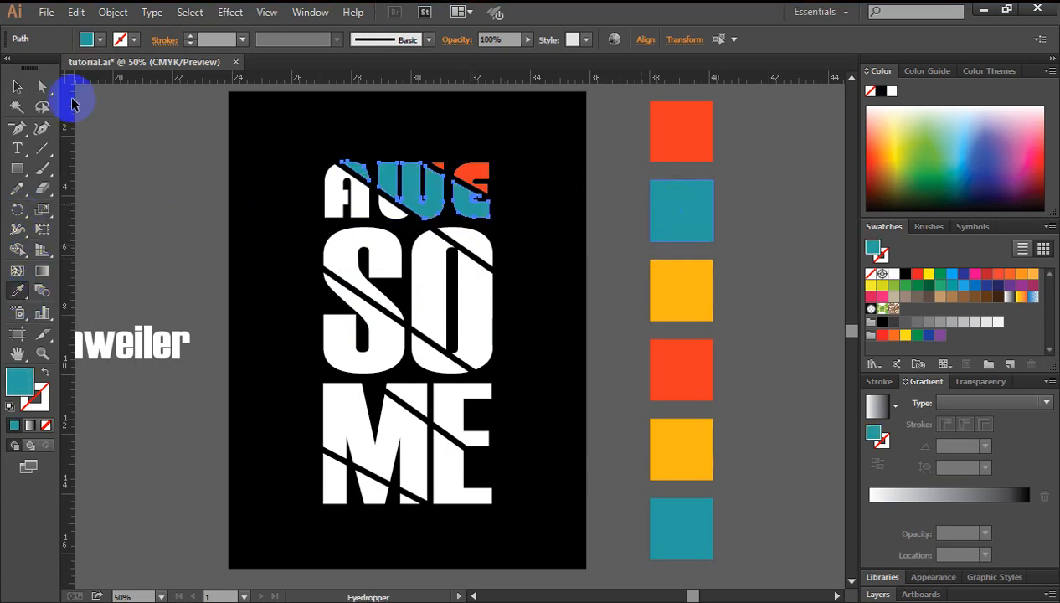
left_click(18, 86)
left_click(326, 159)
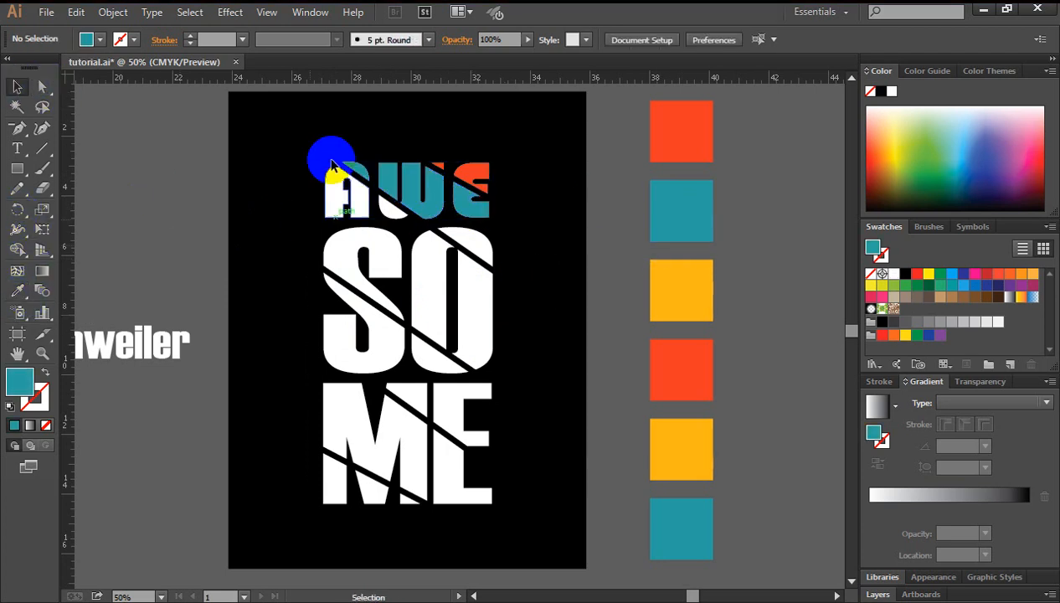
Release the compound path of the O in SO and deselect it.
left_click(331, 209)
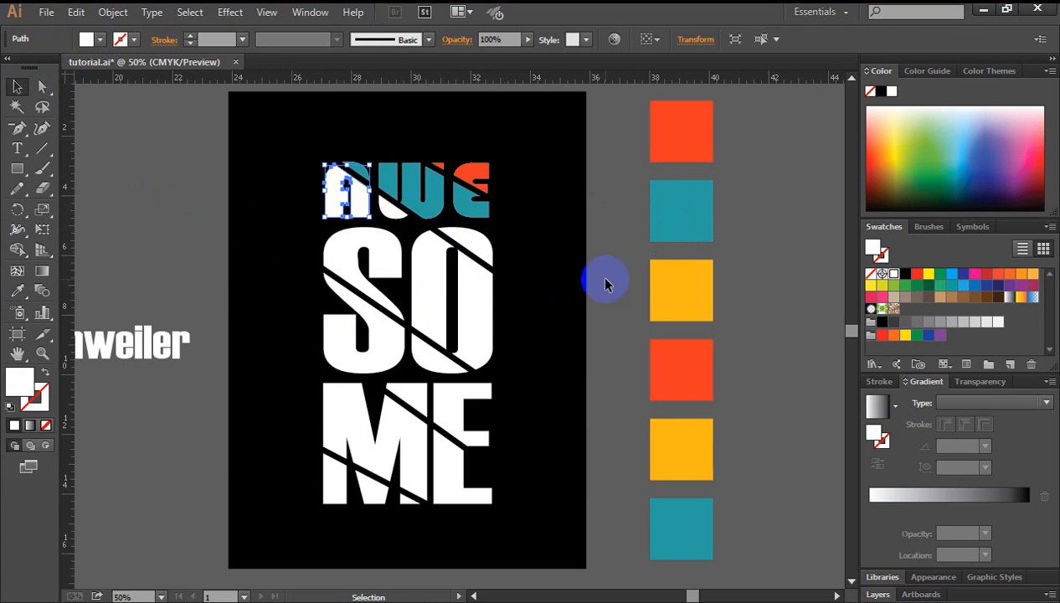
left_click(490, 242)
left_click(486, 239)
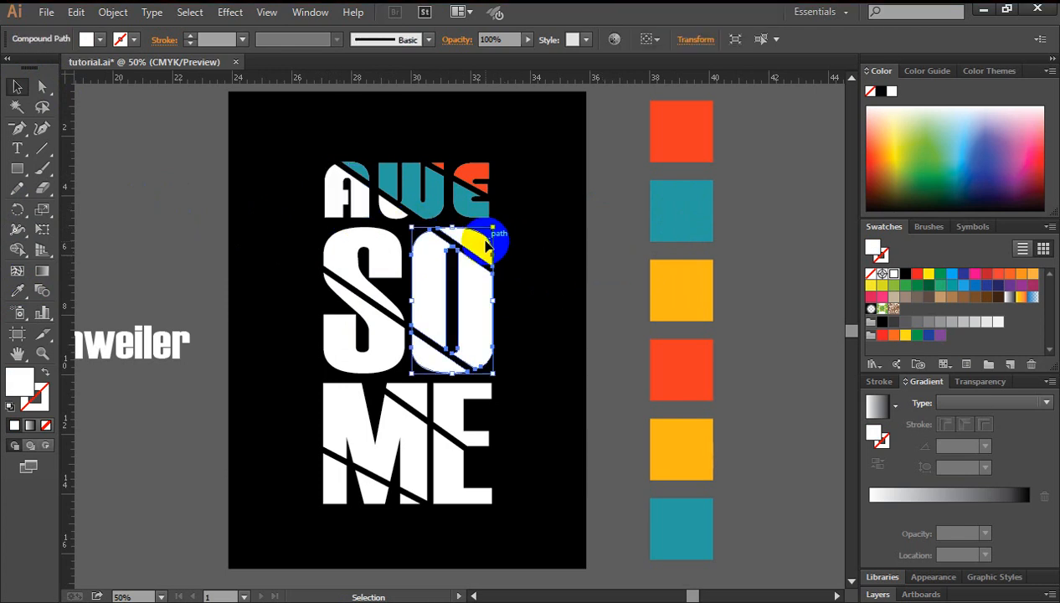
right_click(484, 242)
left_click(553, 336)
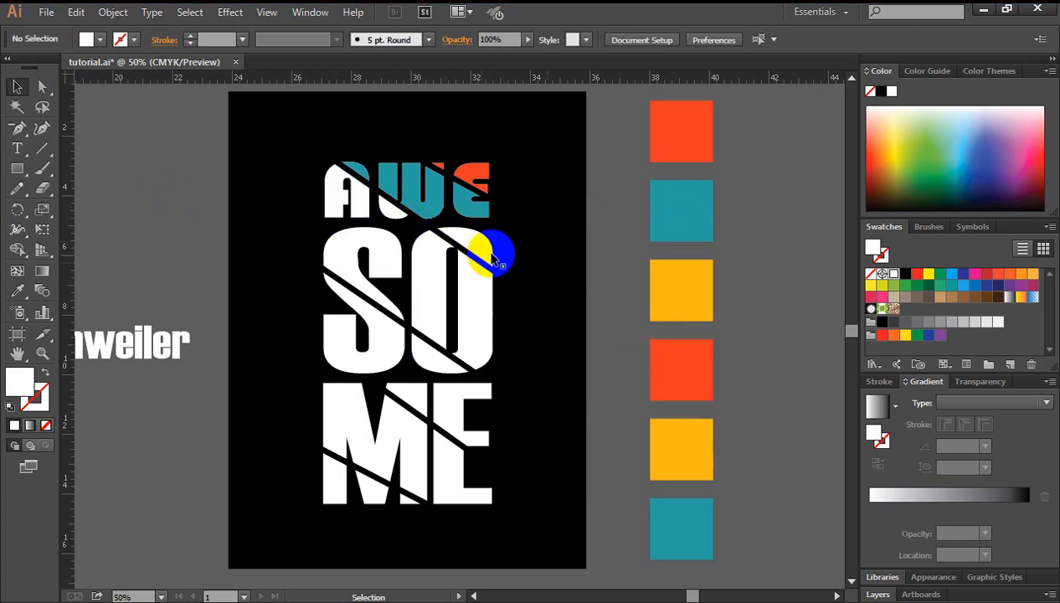
Colour the upper sliced piece of the O teal with the Eyedropper and deselect it.
left_click(480, 240)
left_click(17, 291)
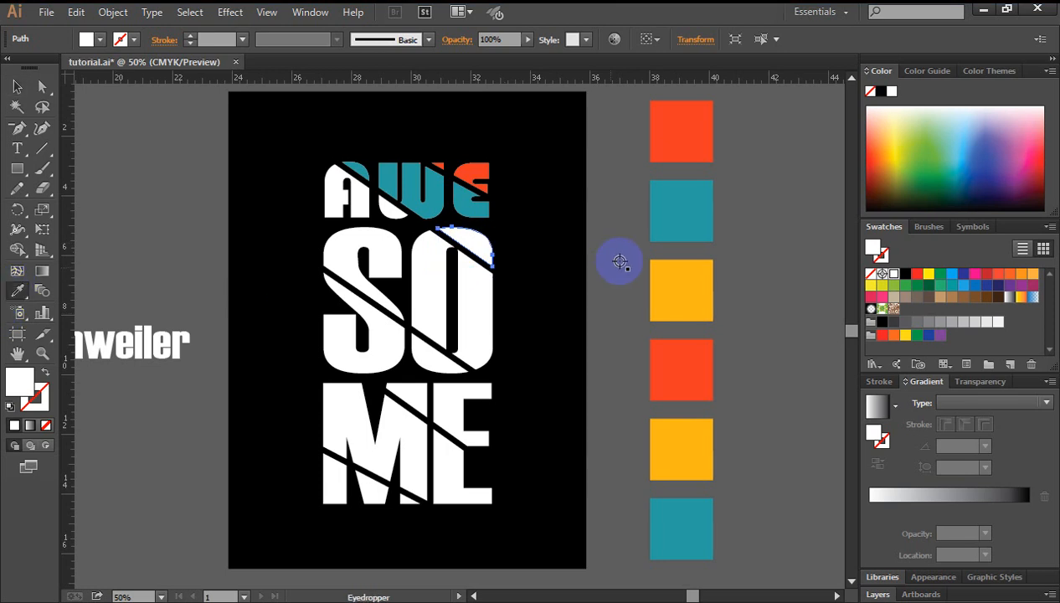
left_click(665, 212)
left_click(17, 87)
left_click(157, 216)
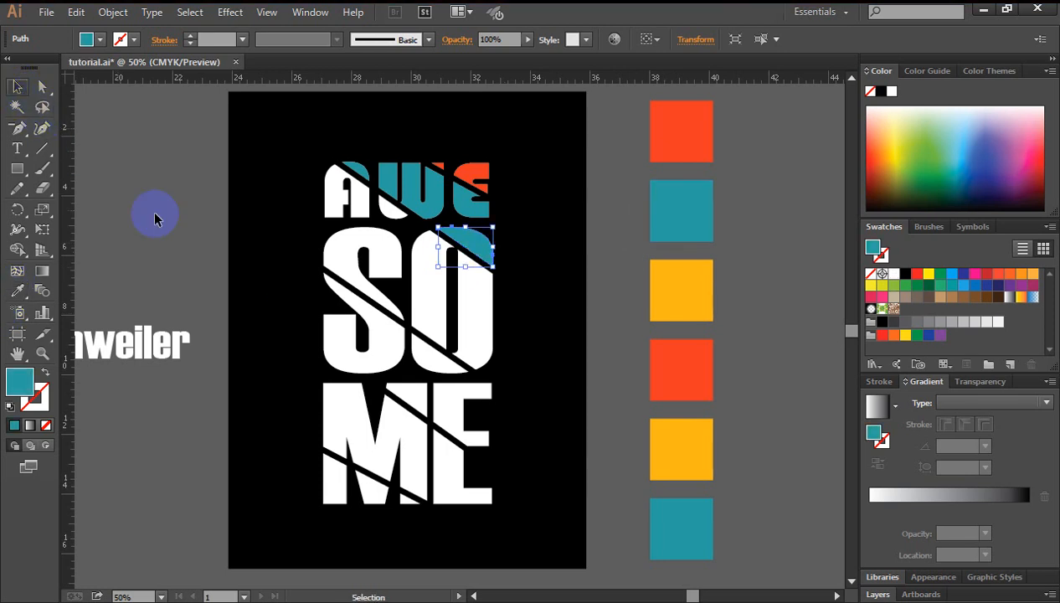
Release the compound path of the S in SO so its sliced pieces can be selected separately.
key("ctrl+minus")
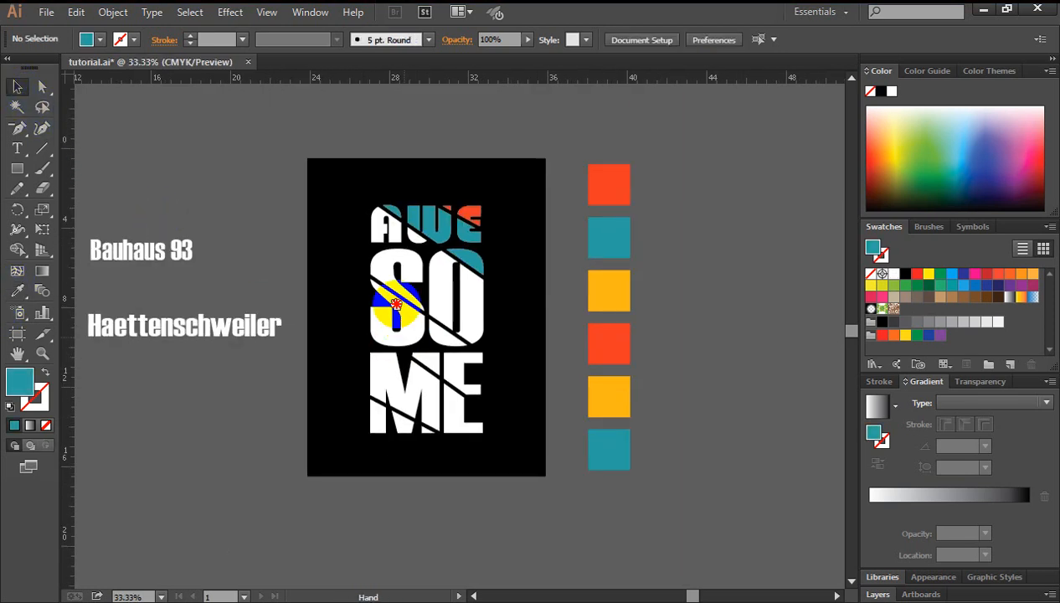
scroll(381, 234, "down", 2)
left_click(368, 222)
right_click(369, 222)
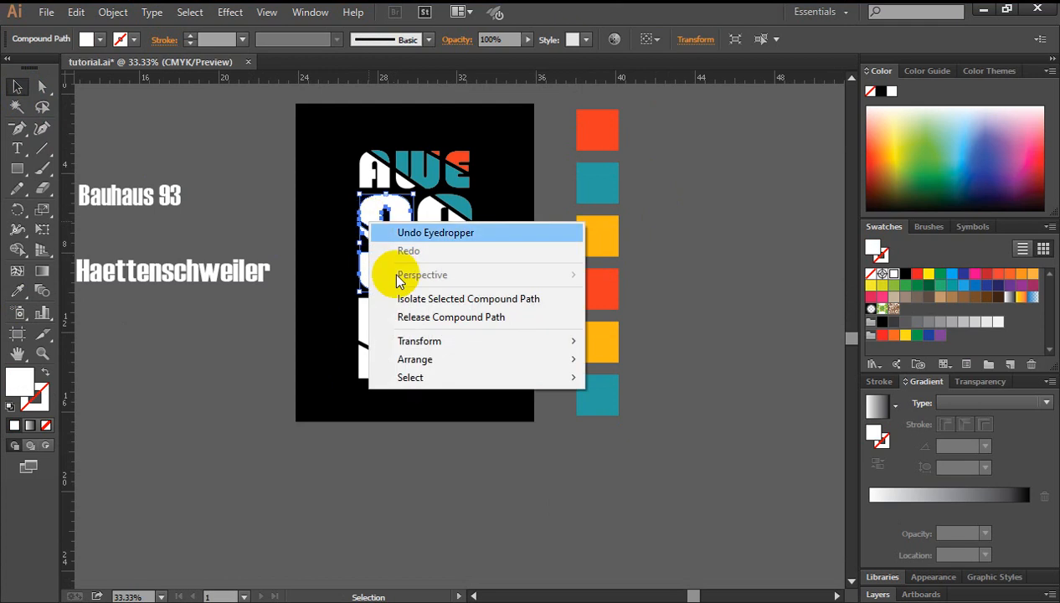
left_click(429, 318)
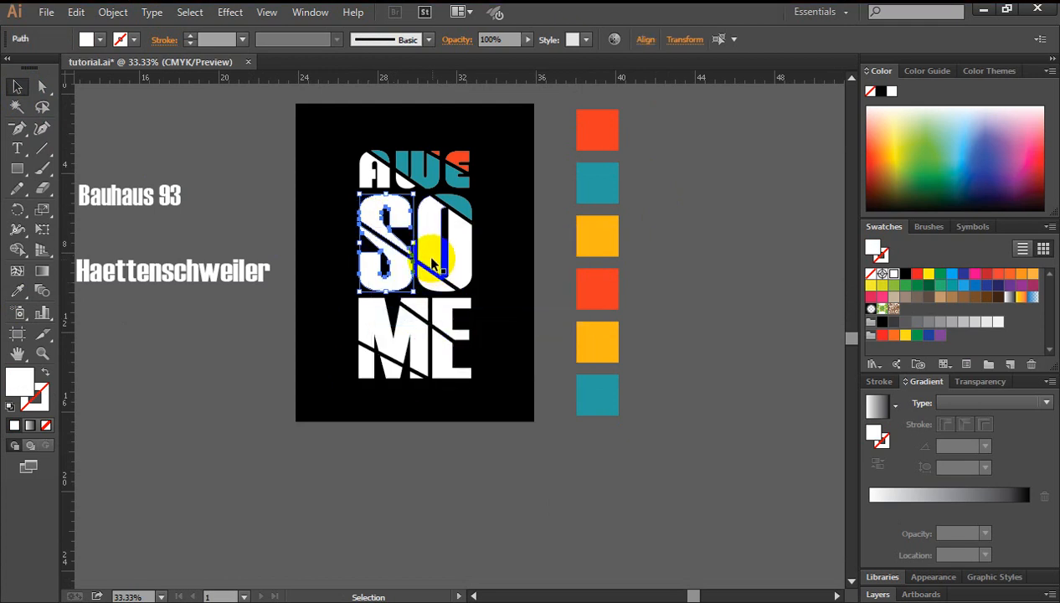
left_click(432, 263)
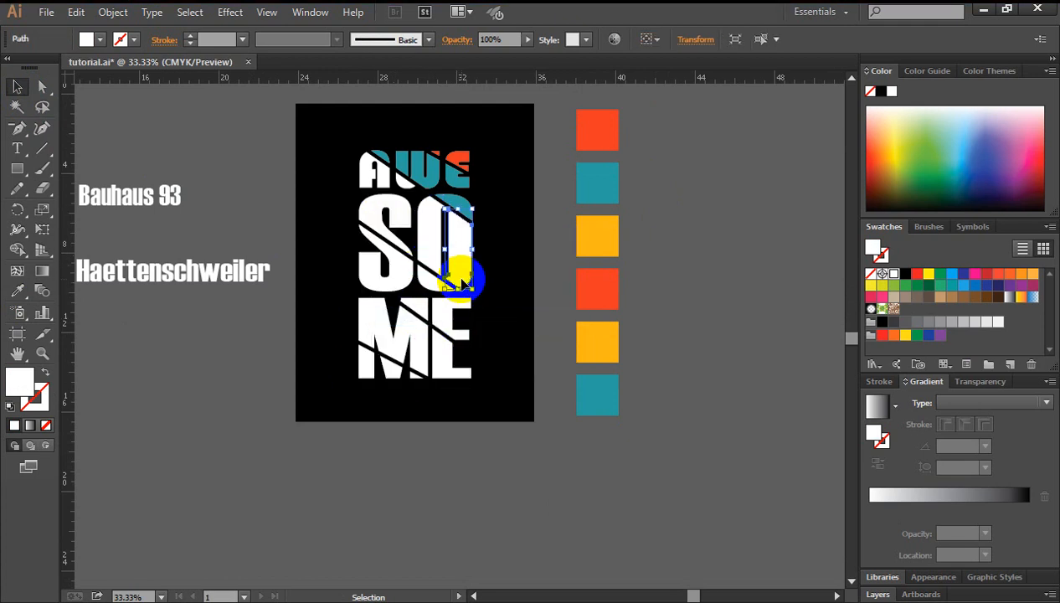
Release the compound paths of the M and the E in ME and clear the selection.
right_click(383, 322)
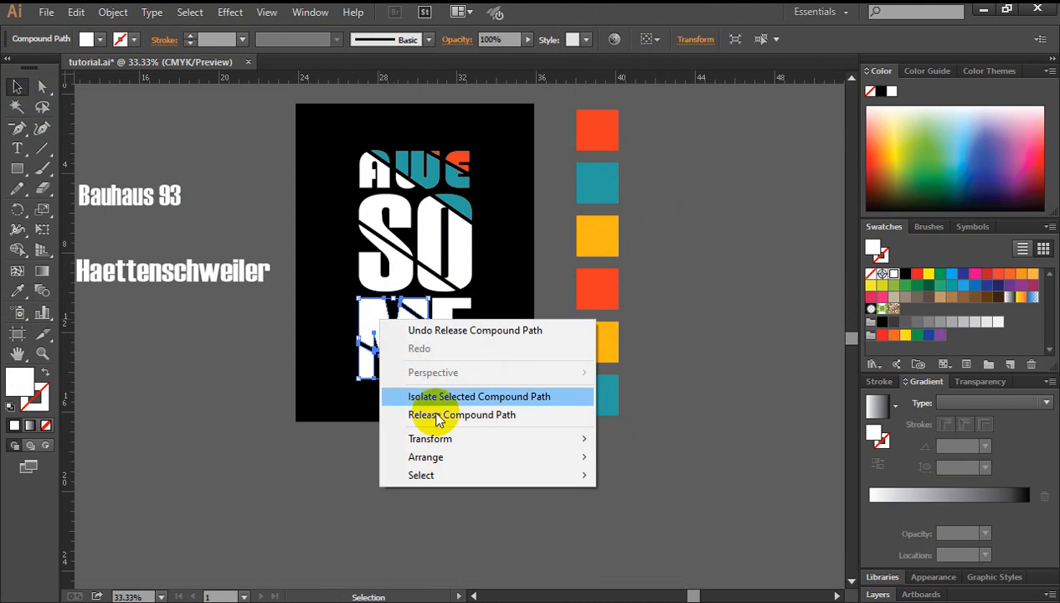
left_click(390, 414)
left_click(435, 318)
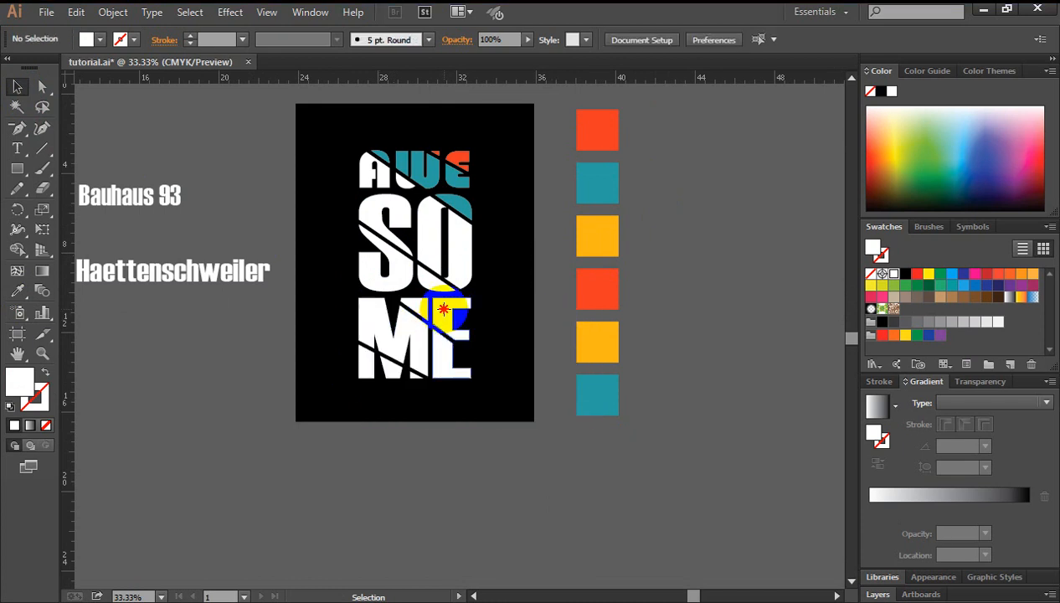
left_click(442, 310)
right_click(442, 309)
left_click(466, 402)
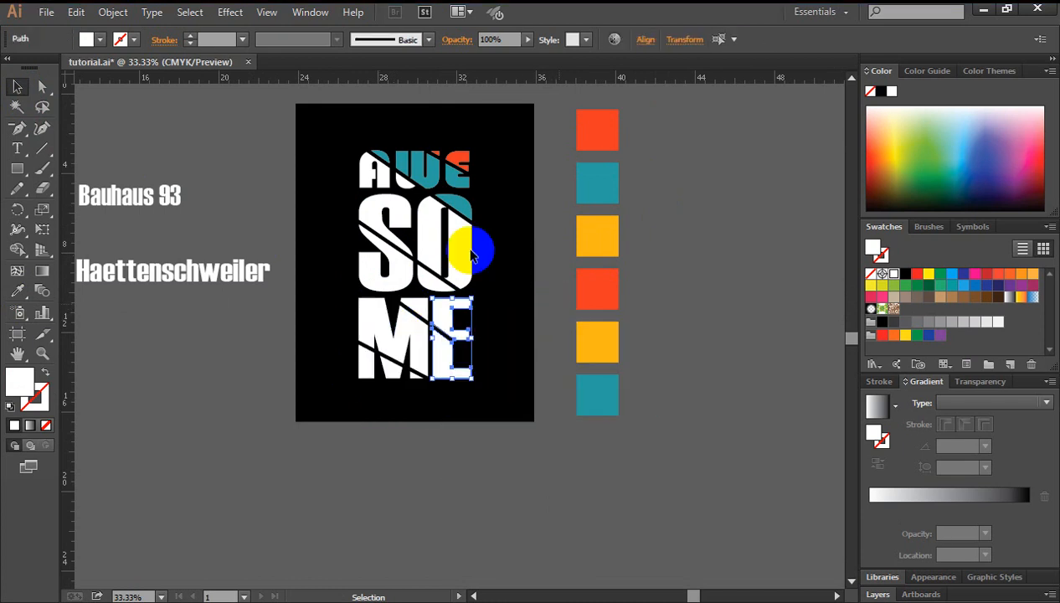
left_click(356, 174)
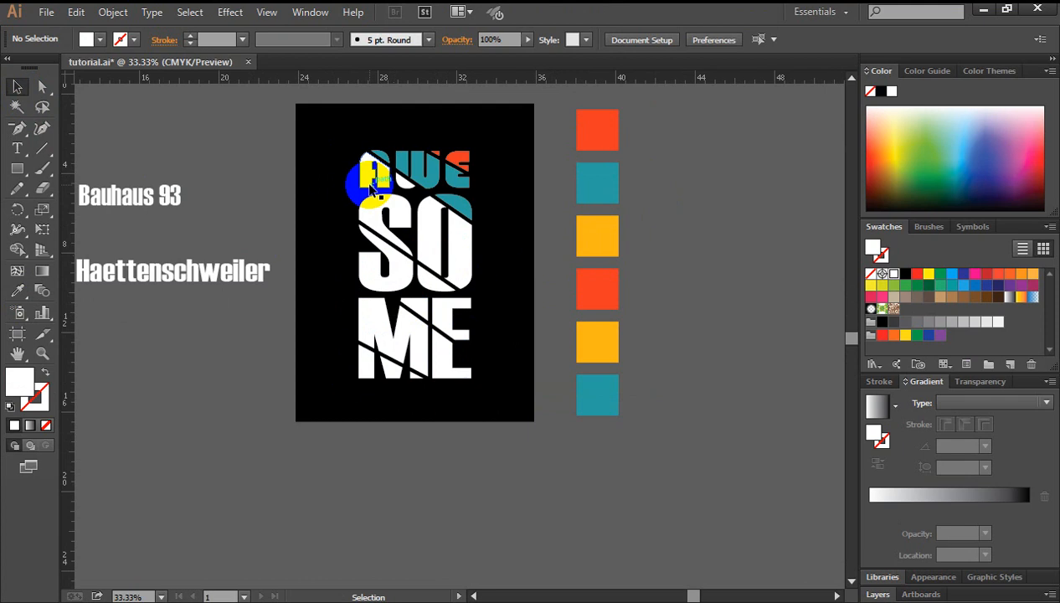
Colour the lower pieces of AWE, the upper S piece and the middle O pieces yellow with the Eyedropper and deselect them.
left_click(369, 185)
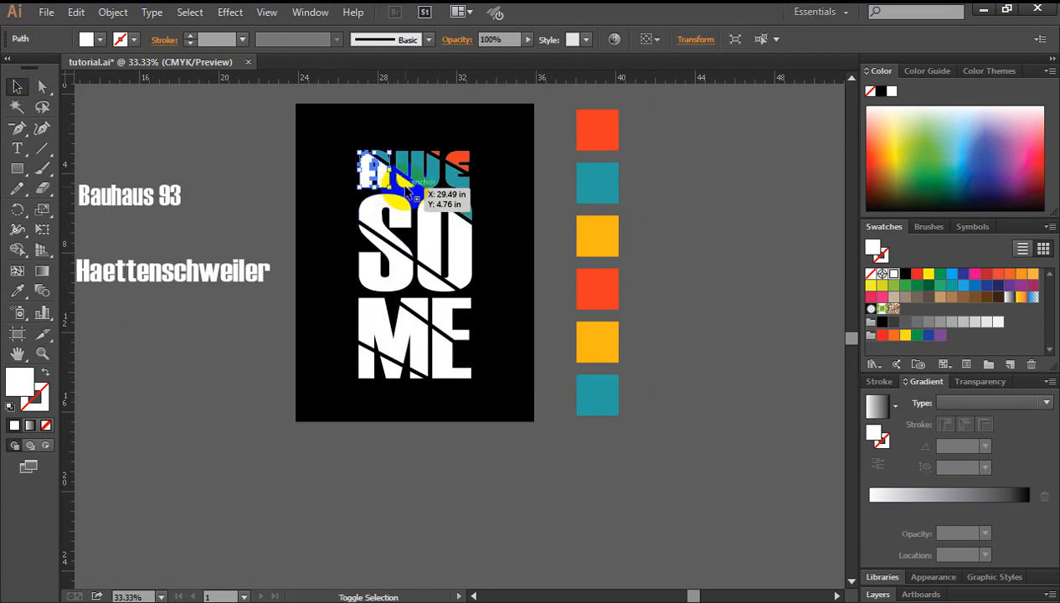
left_click_drag(405, 190, 430, 240)
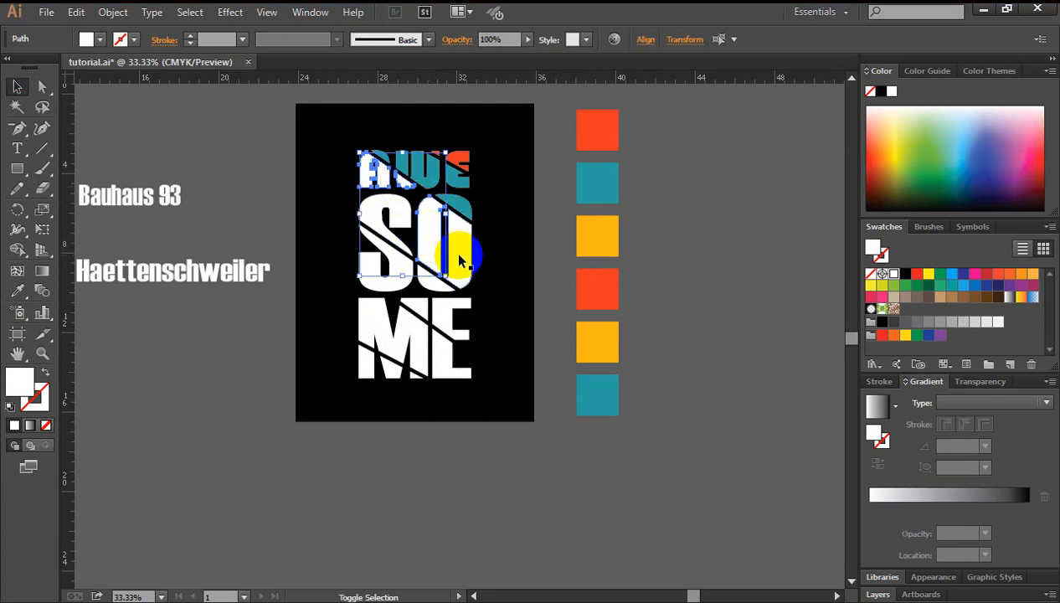
left_click(457, 253, "shift")
left_click(383, 209, "shift")
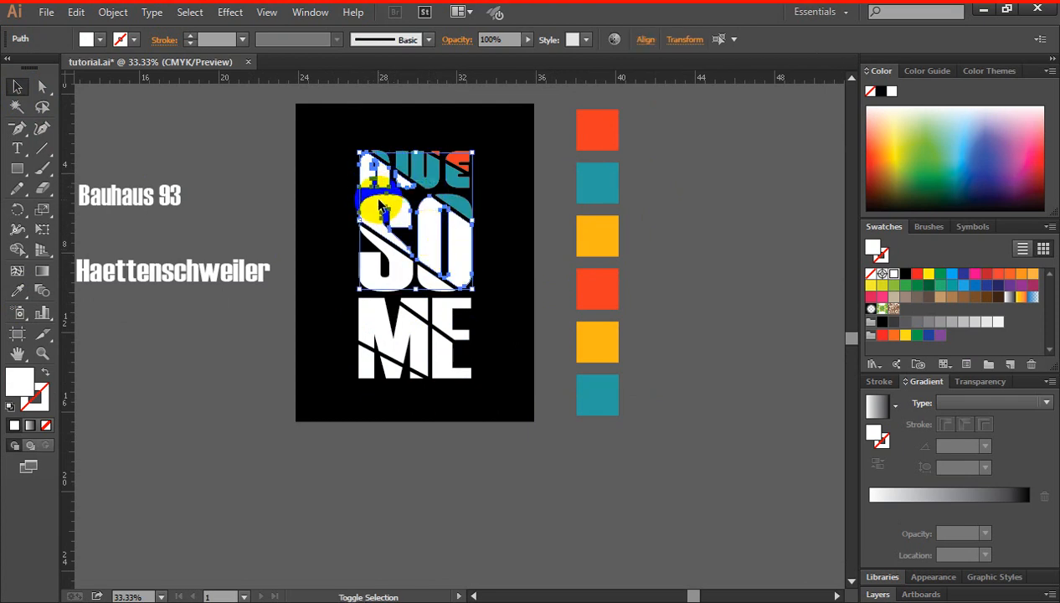
left_click(18, 290)
left_click(587, 232)
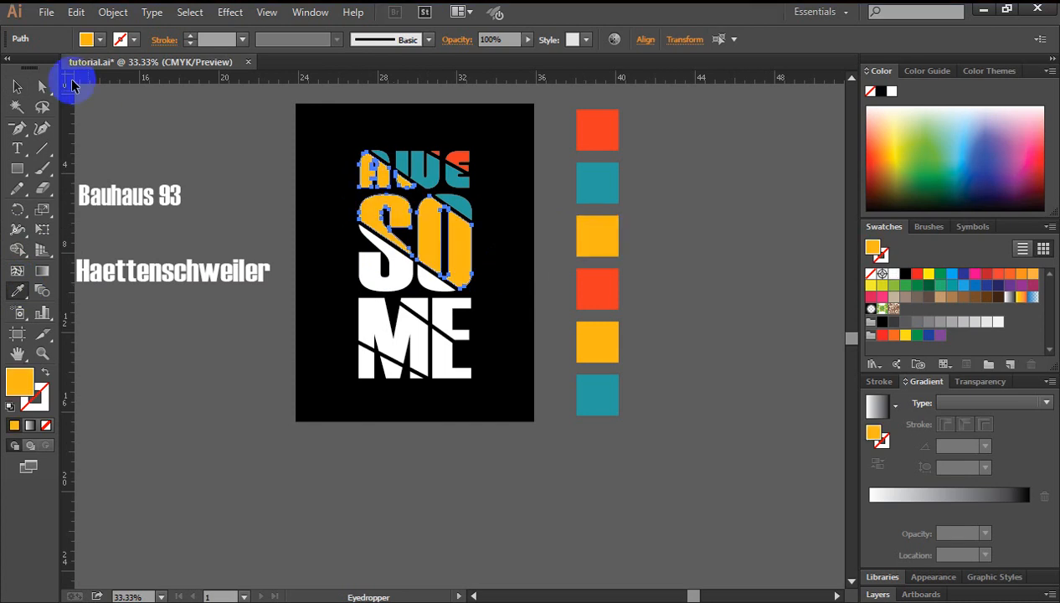
left_click(17, 86)
left_click(206, 123)
Colour the lower pieces of SO and the upper sliced pieces of ME red by sampling the red square with the Eyedropper.
left_click_drag(360, 284, 403, 295)
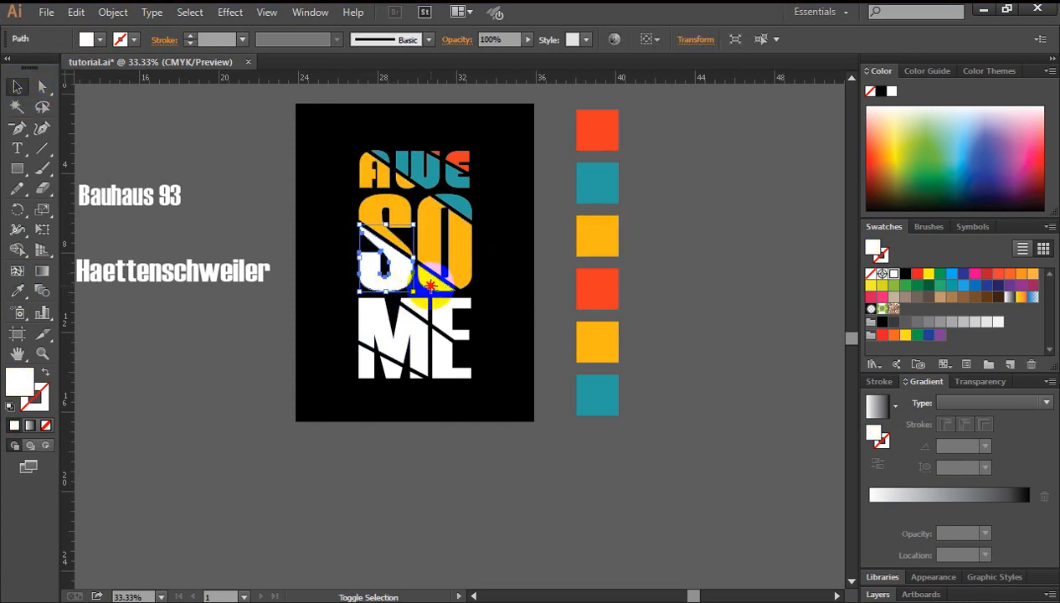
left_click(433, 303, "shift")
left_click(452, 325, "shift")
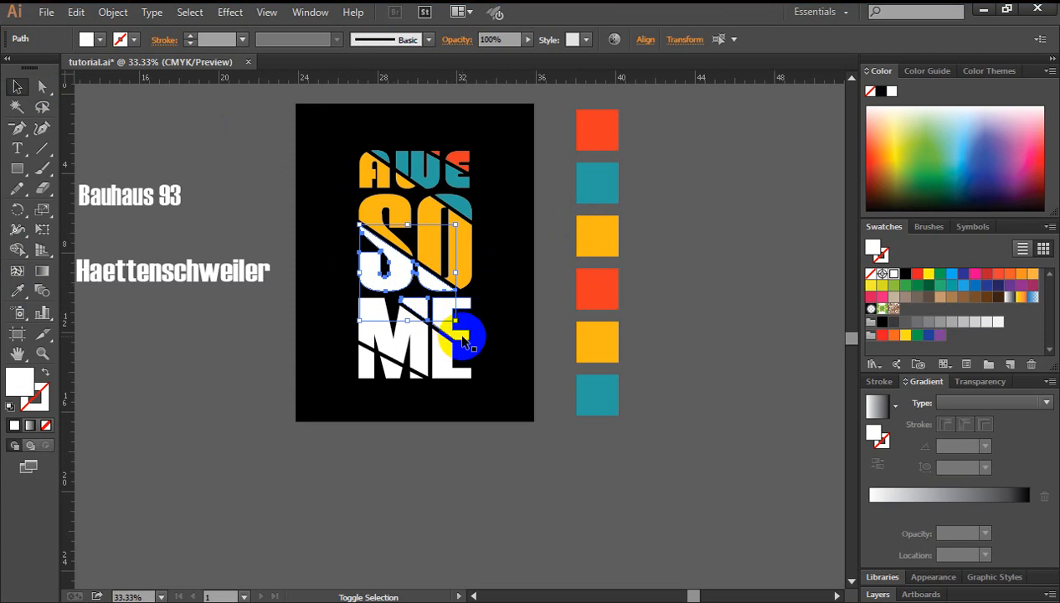
left_click(17, 290)
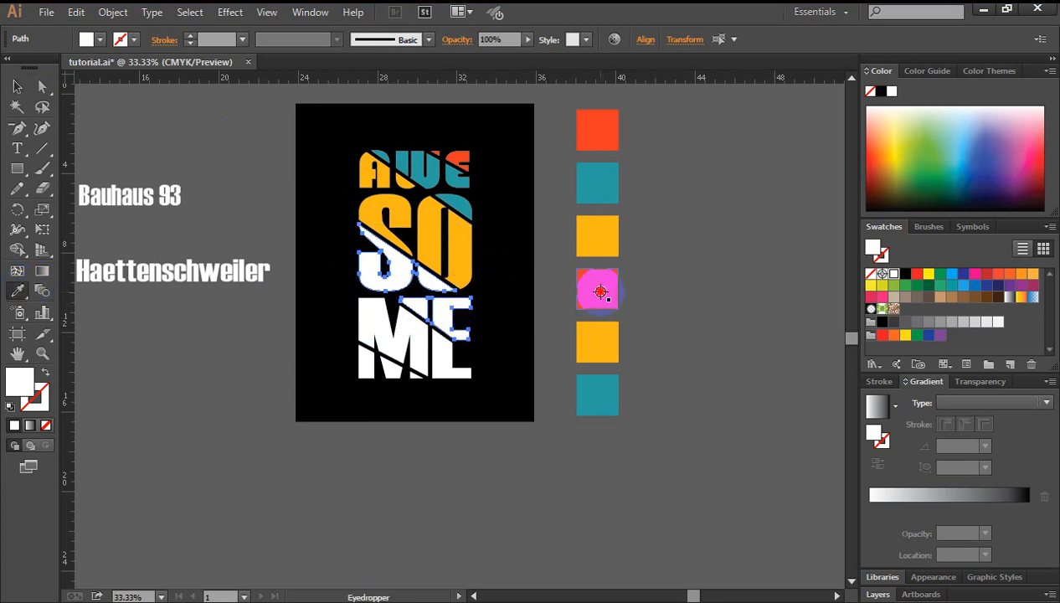
left_click(596, 287)
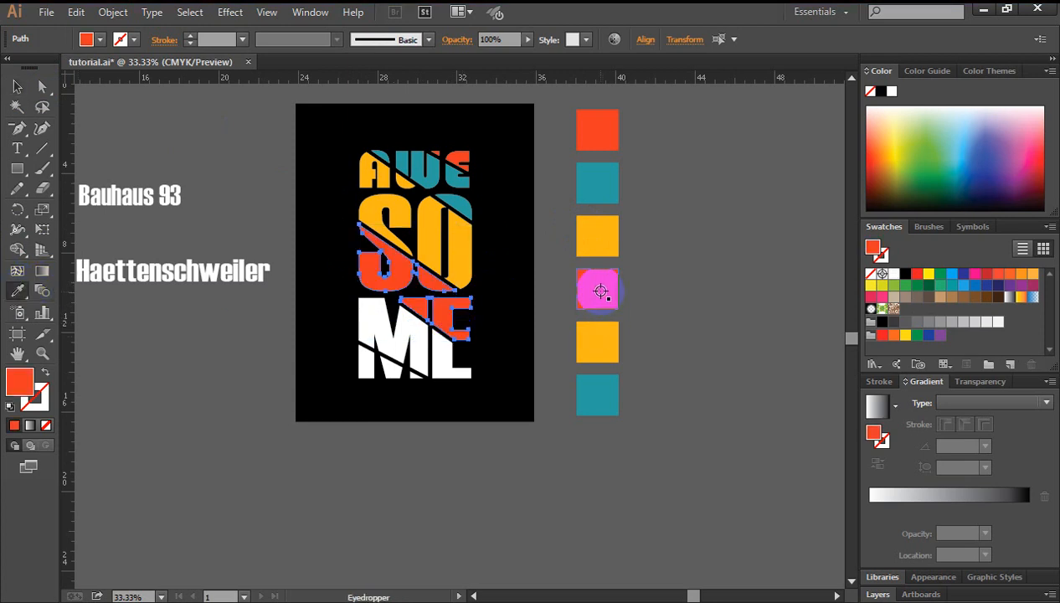
left_click(178, 134)
Colour the middle diagonal band of ME yellow across the M and E pieces with the Eyedropper and deselect them.
left_click(368, 321)
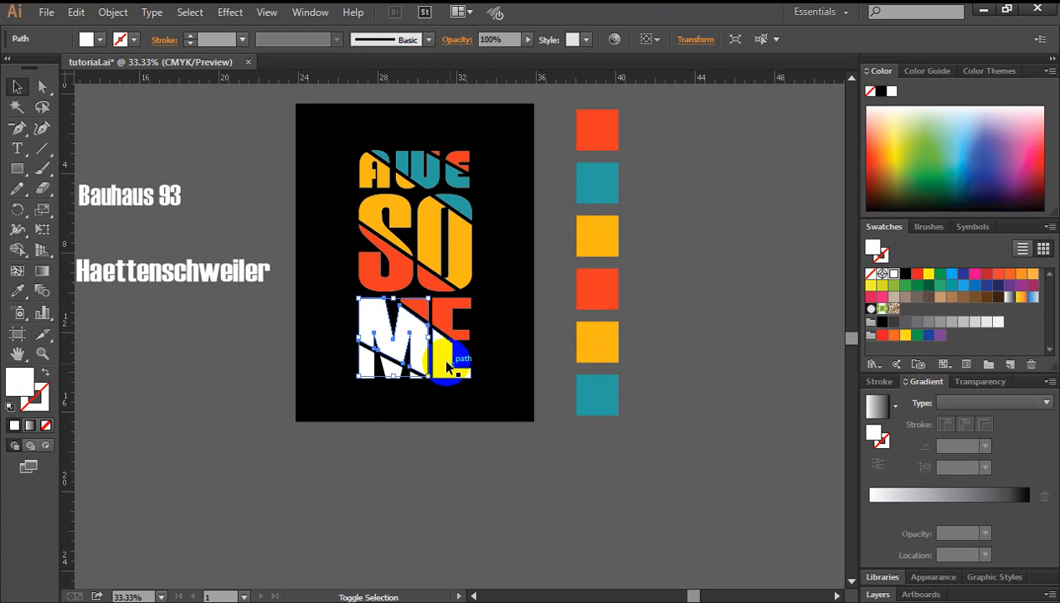
left_click(444, 365, "shift")
left_click(18, 289)
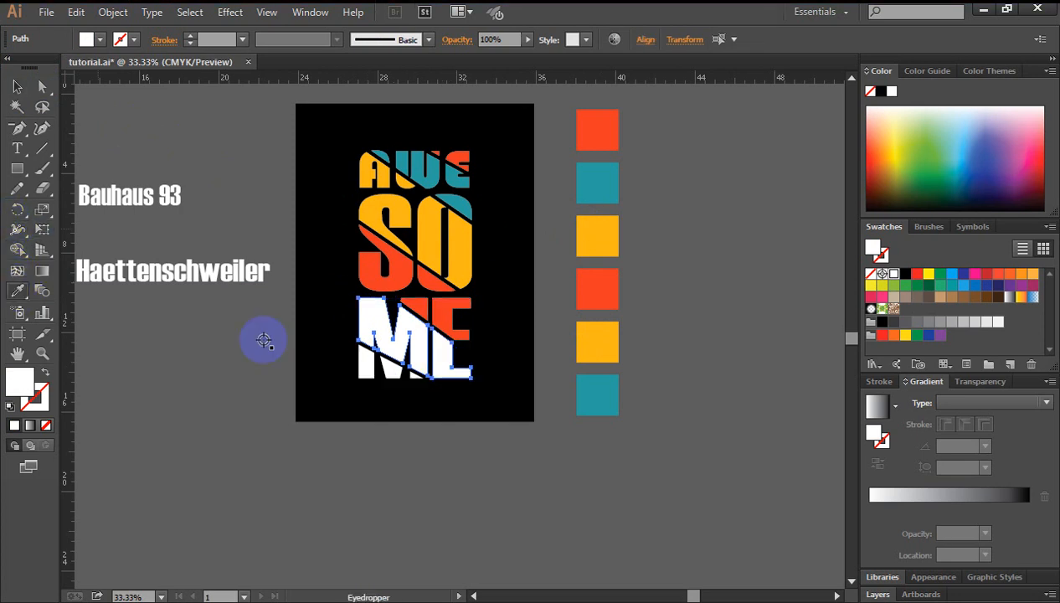
left_click(596, 348)
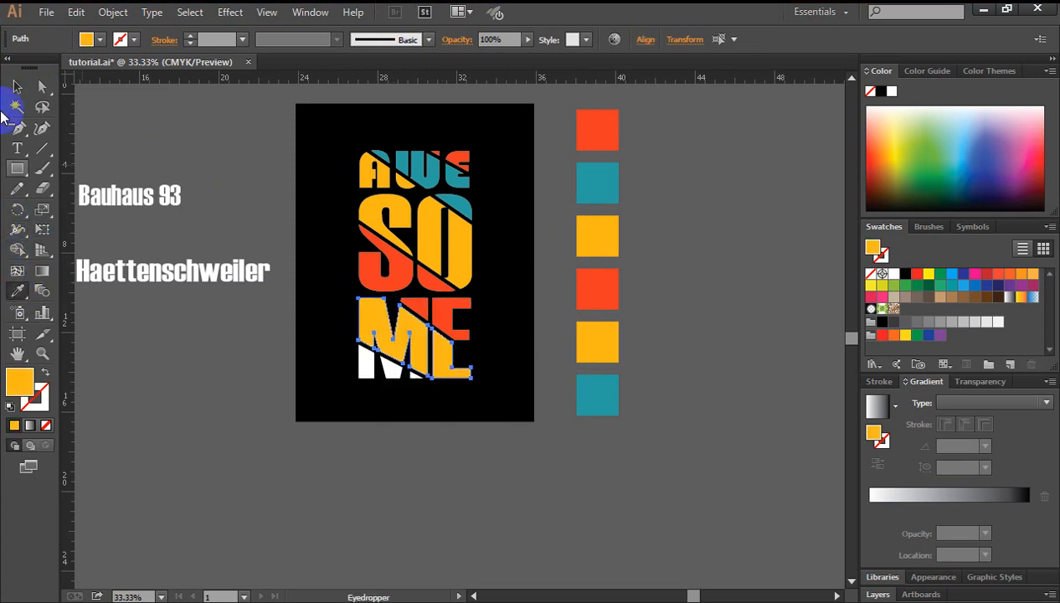
left_click(16, 87)
left_click(188, 381)
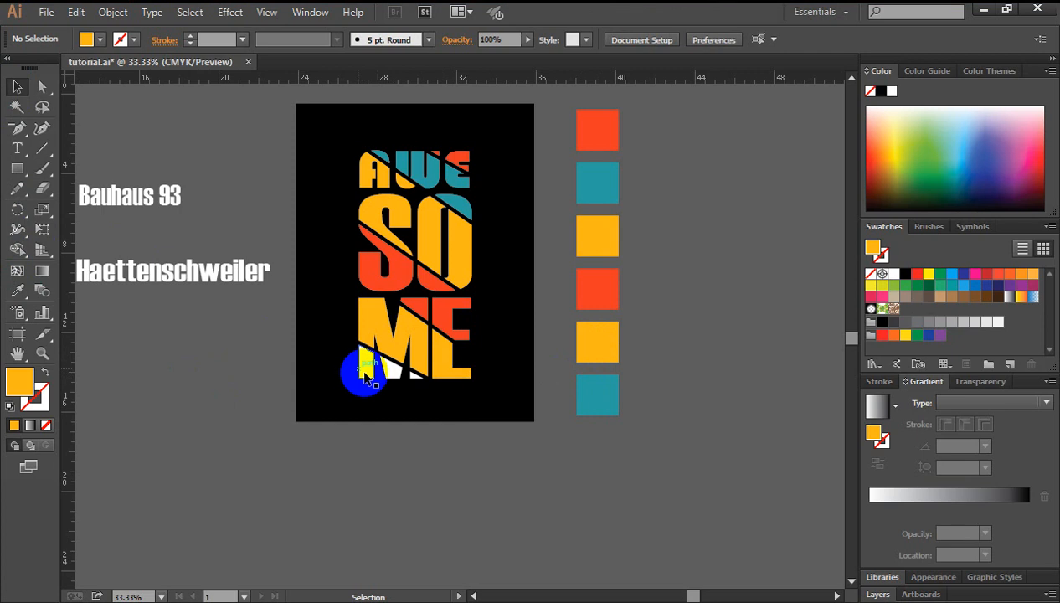
Colour the lowest sliced pieces of the M teal by sampling the teal square with the Eyedropper, and deselect them.
left_click(364, 368)
left_click(414, 377, "shift")
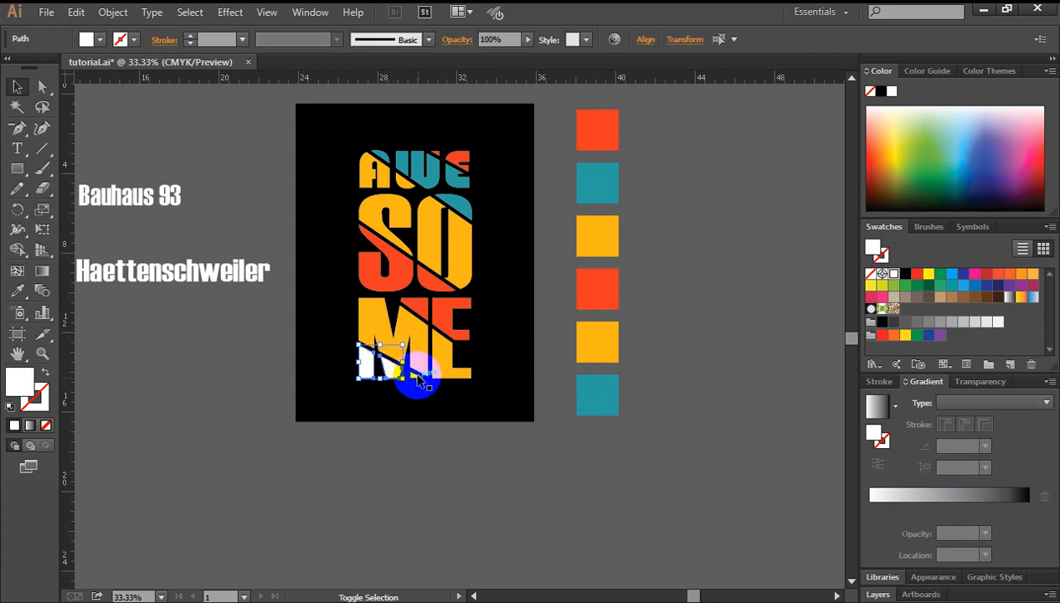
left_click(18, 291)
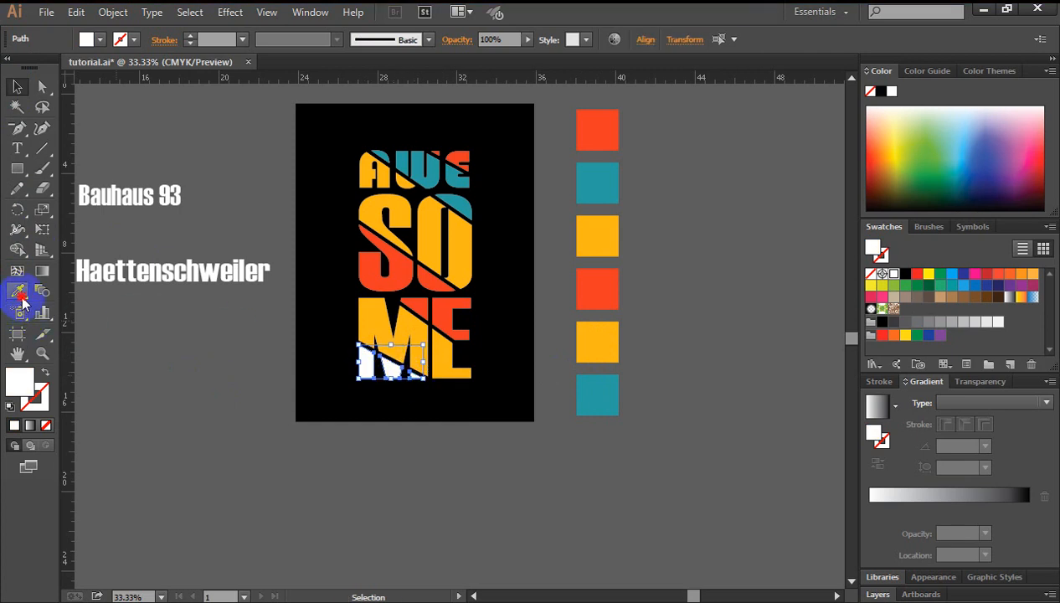
left_click(596, 393)
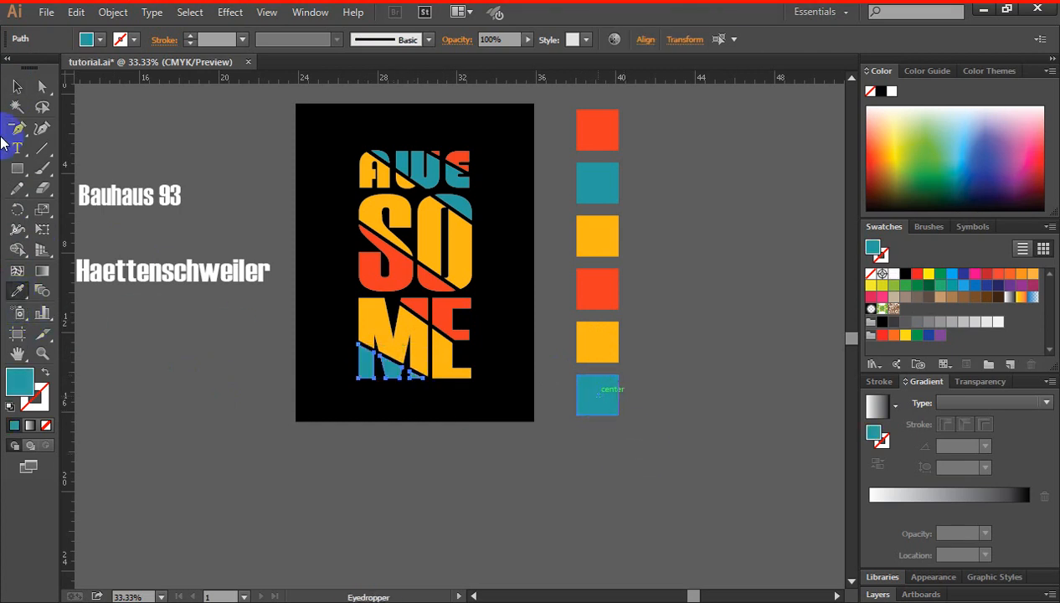
left_click(18, 87)
left_click(725, 323)
key("ctrl+minus")
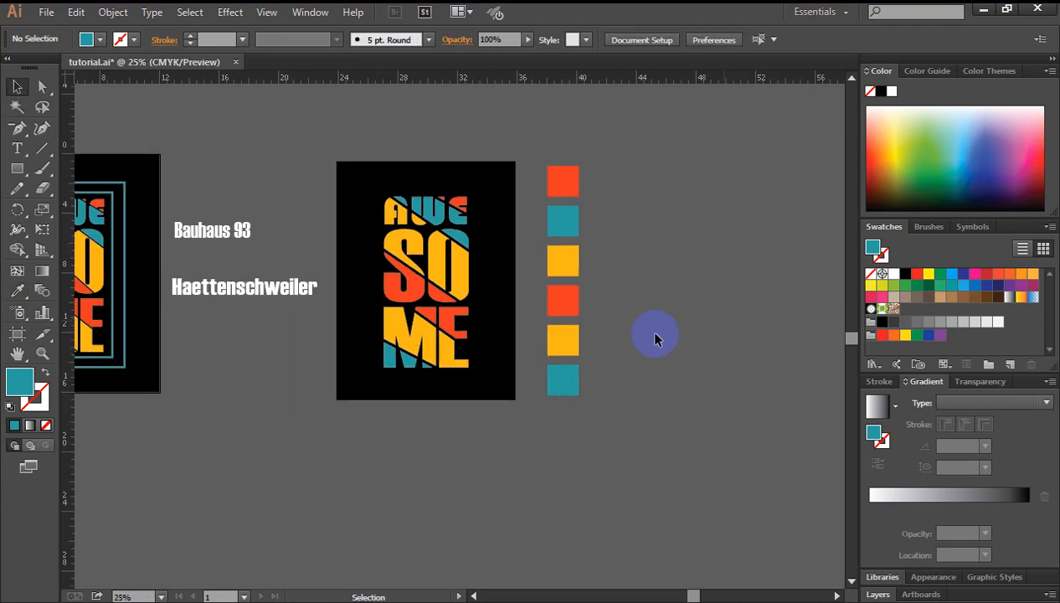
left_click(427, 304, "ctrl")
left_click_drag(436, 348, 462, 307)
mouse_move(689, 335)
left_mouse_down()
mouse_move(688, 322)
mouse_move(701, 324)
left_mouse_up()
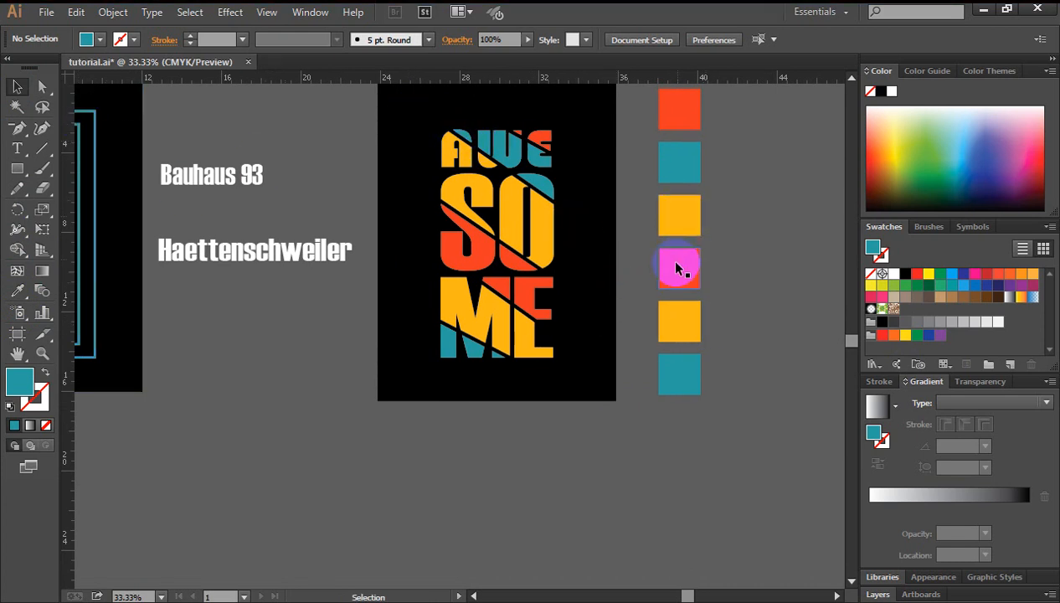
scroll(678, 268, "up", 1)
Draw a rectangle about 8 by 13.6 in around the AWESOME lettering and swap its fill and stroke to leave only a teal outline.
key("ctrl+minus")
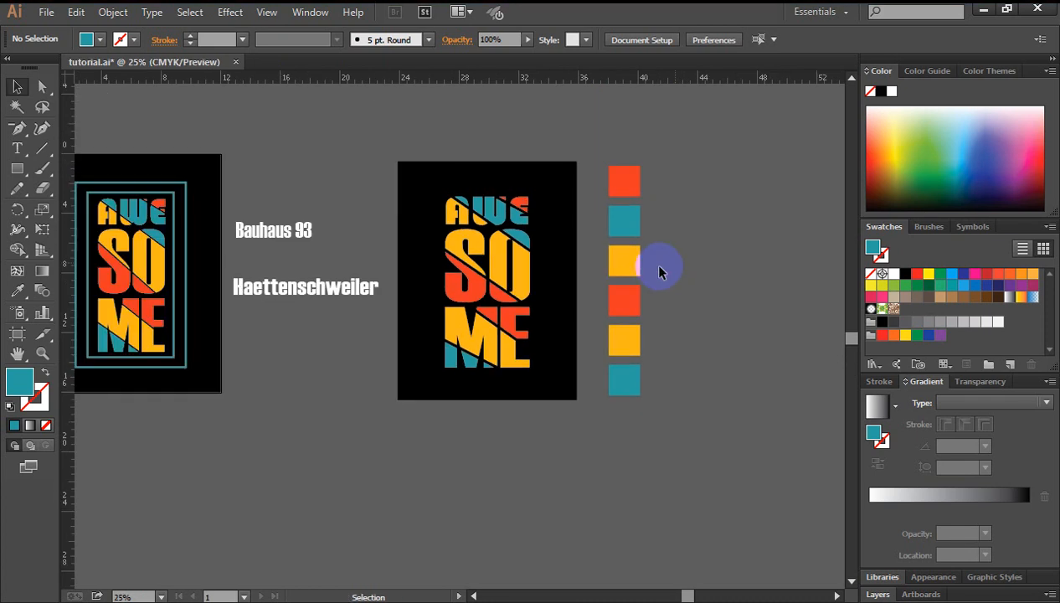
left_click_drag(18, 174, 81, 167)
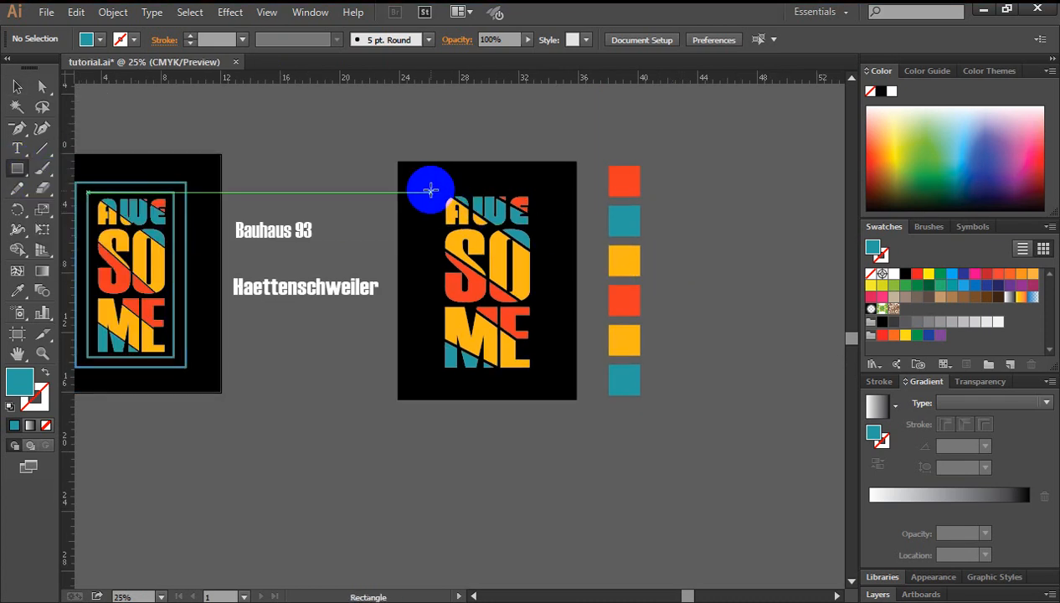
mouse_move(430, 181)
left_mouse_down()
mouse_move(485, 355)
mouse_move(509, 378)
mouse_move(549, 384)
left_mouse_up()
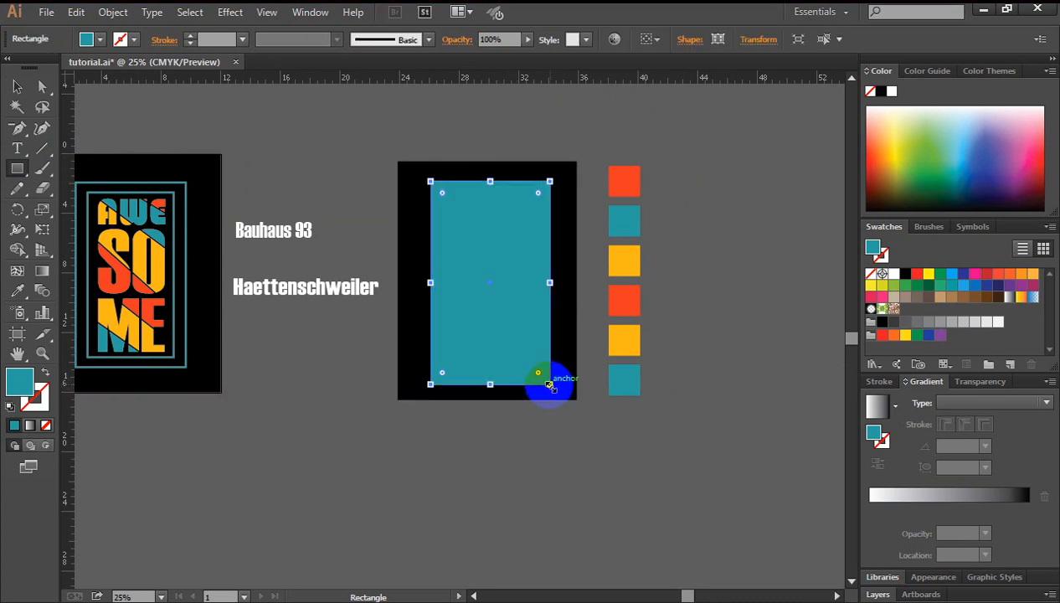
left_click(17, 87)
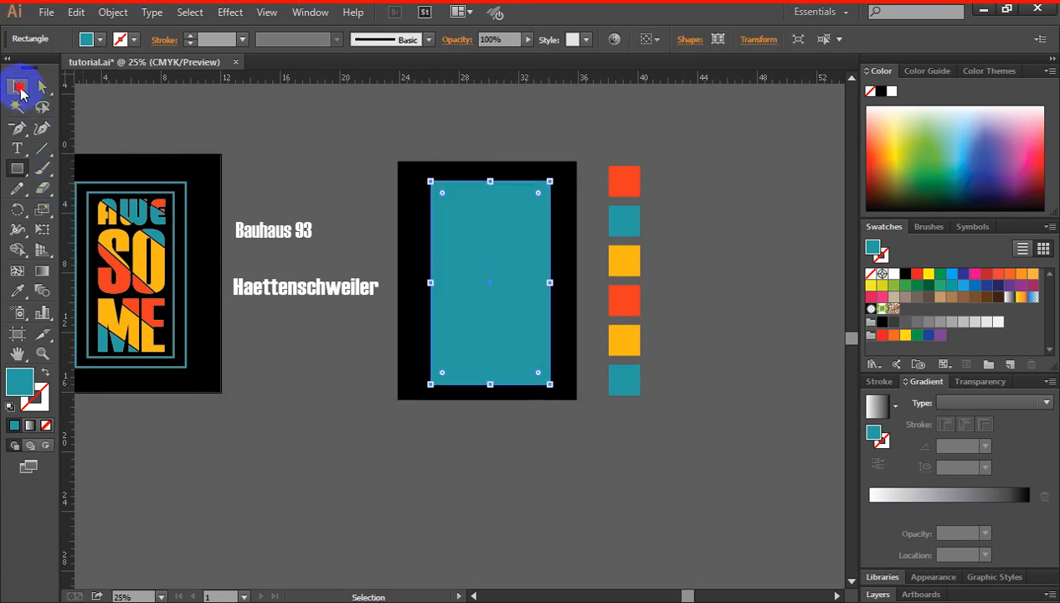
left_click(45, 372)
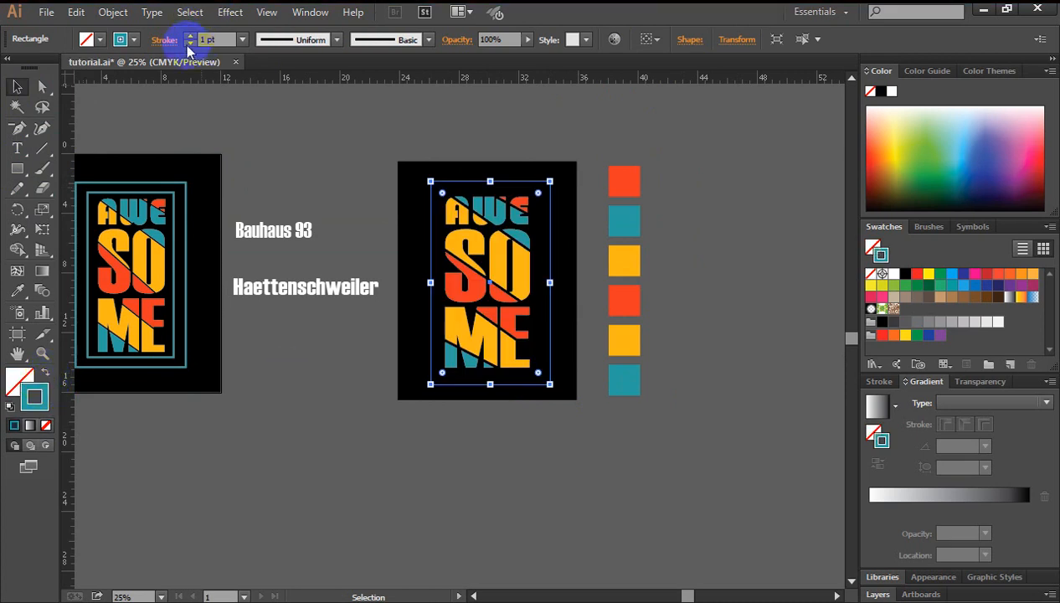
Set the stroke weight of the teal rectangle around the lettering to 10 pt.
left_click(191, 37)
left_click(191, 38)
left_click(191, 38)
left_click(191, 38)
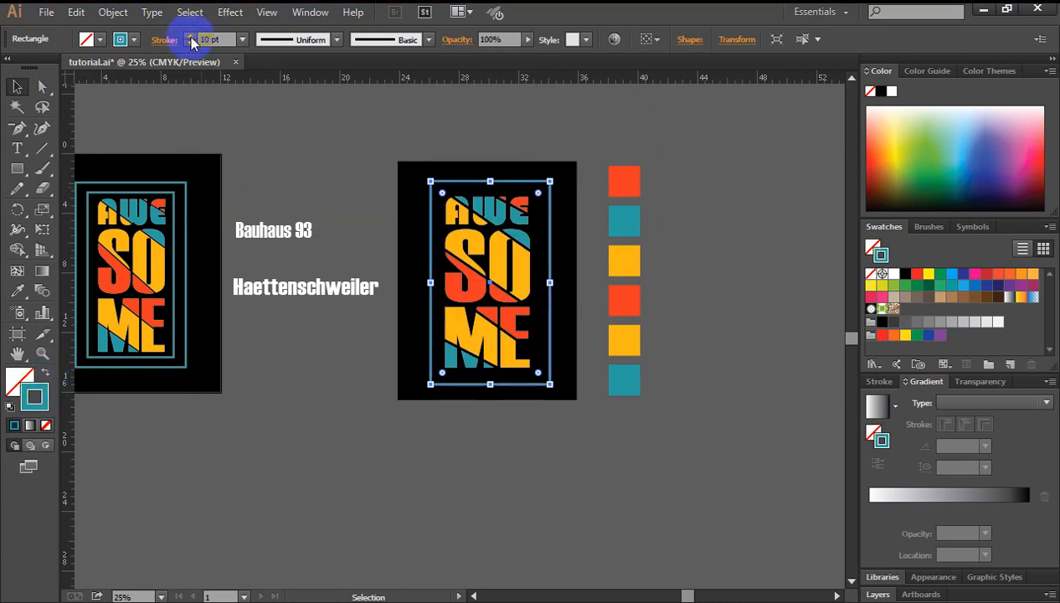
key("ctrl+space")
left_click(483, 347)
left_click(444, 339)
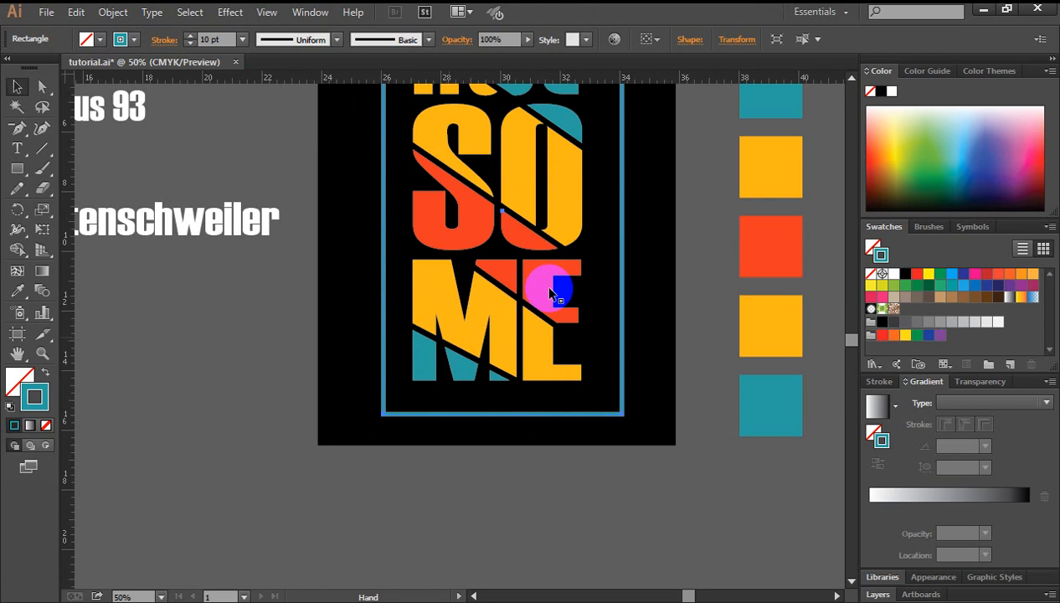
key("ctrl+minus")
key("ctrl+minus")
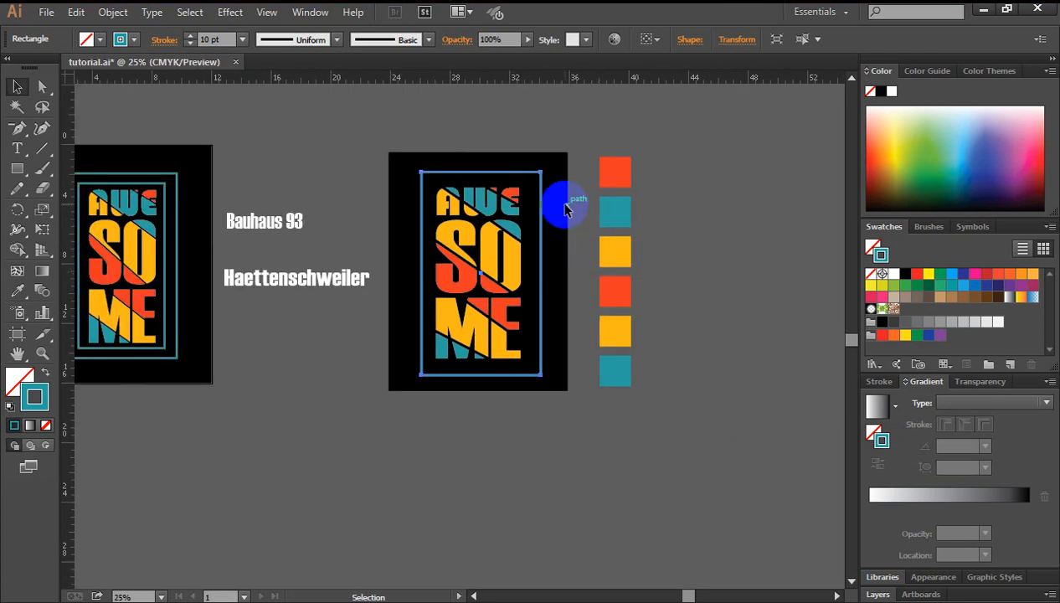
Move the teal rectangle off the poster to the empty canvas beside the colour squares, and group all the AWESOME lettering pieces.
left_click(563, 208)
left_click_drag(531, 174, 763, 166)
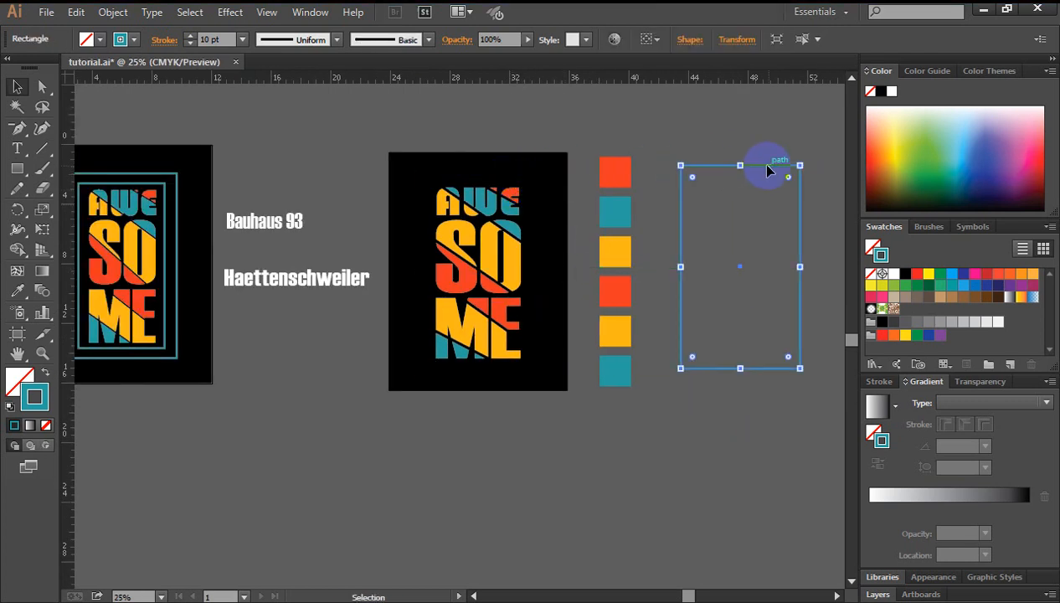
left_click_drag(427, 166, 530, 280)
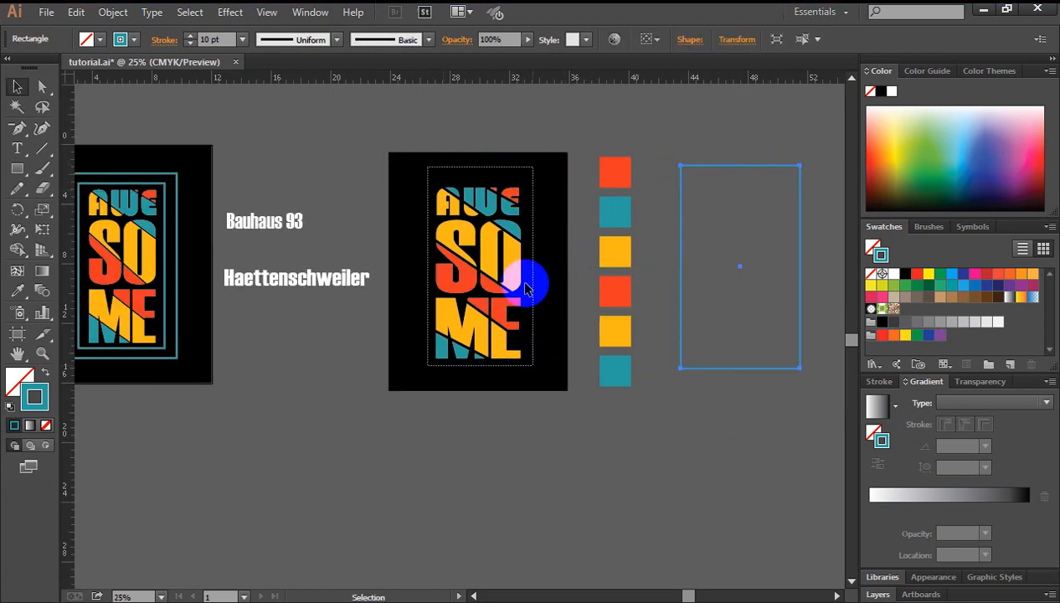
right_click(469, 209)
left_click(512, 285)
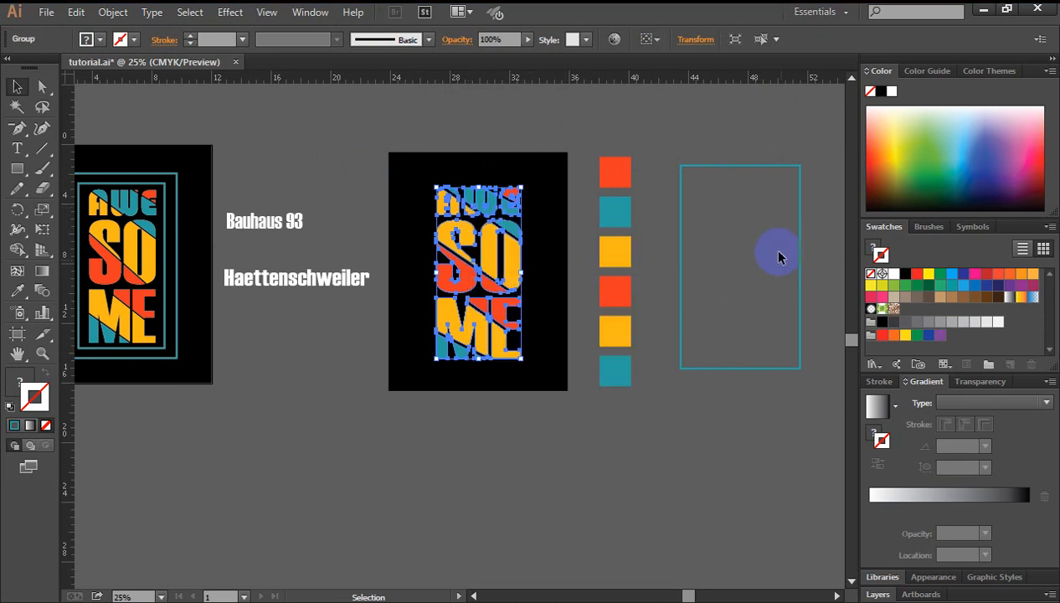
Move the teal rectangle back around the grouped lettering, centre-align the two horizontally and vertically, and deselect them.
left_click(768, 247)
left_click_drag(740, 164, 468, 172)
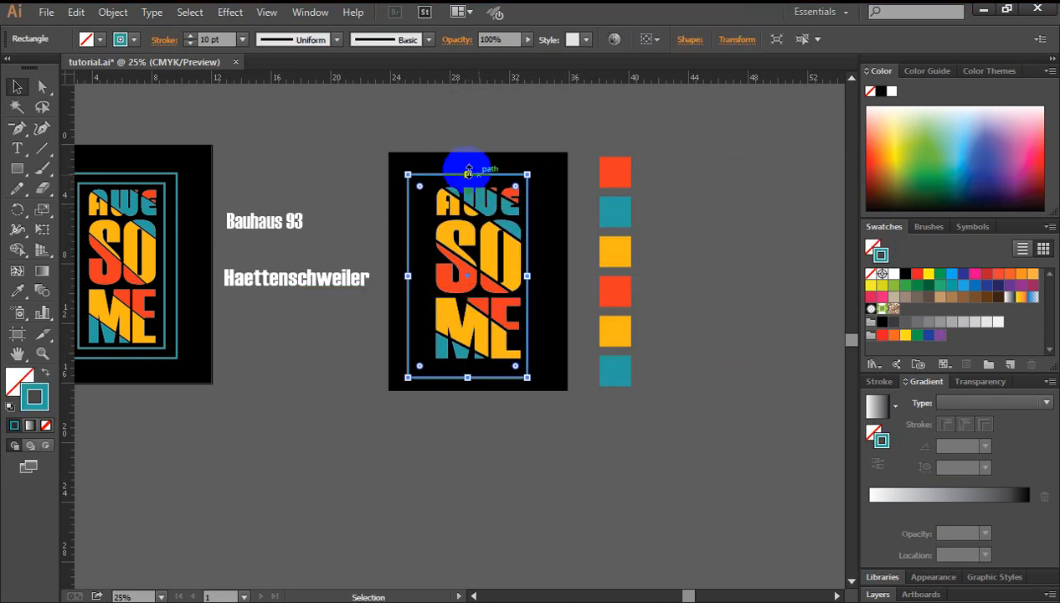
left_click(504, 360, "shift")
left_click(642, 40)
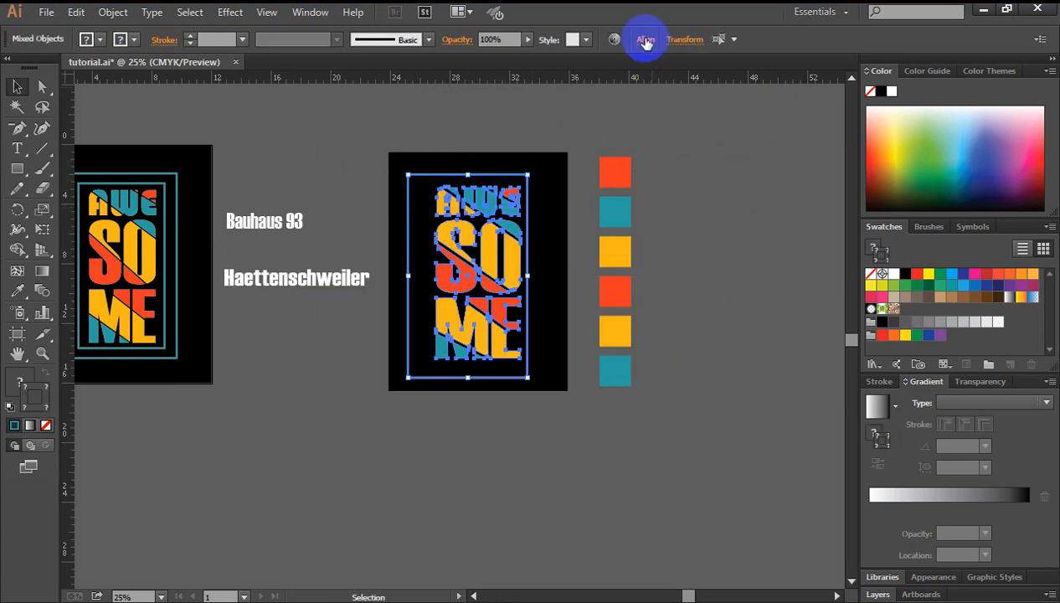
left_click(507, 82)
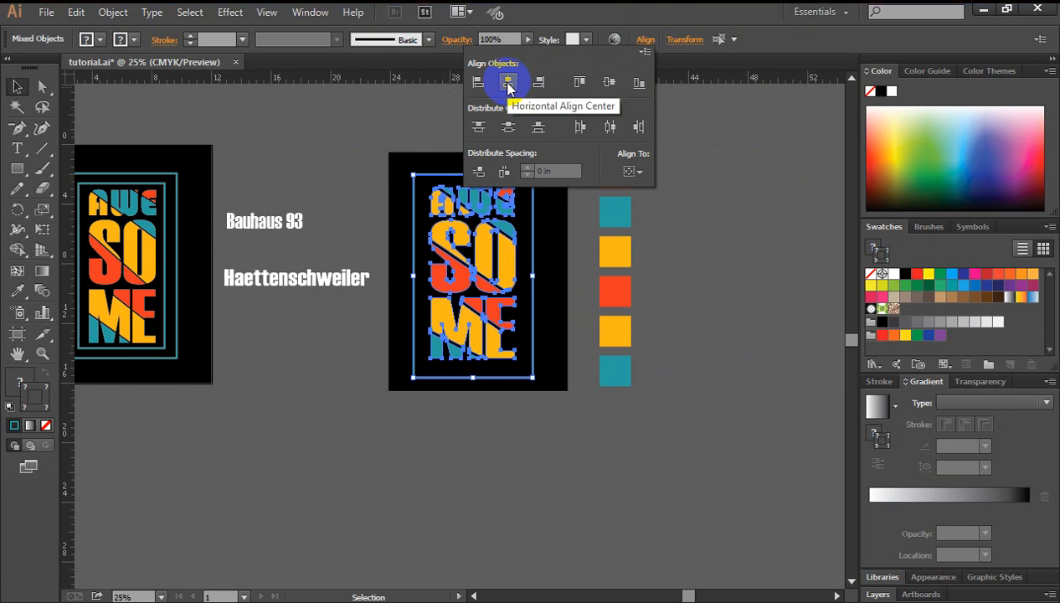
left_click(610, 82)
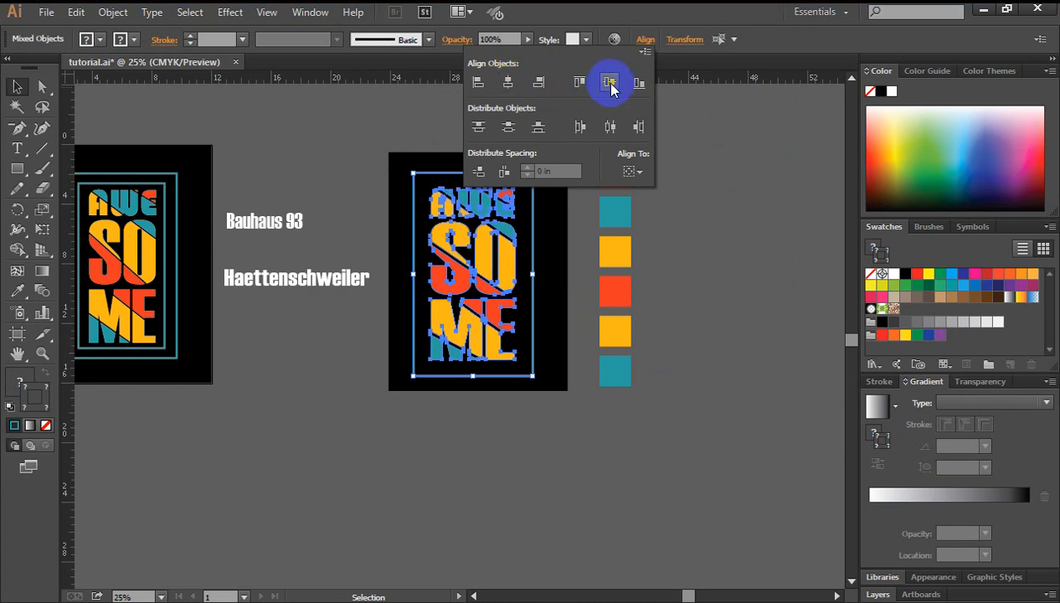
left_click(704, 237)
left_click(721, 293)
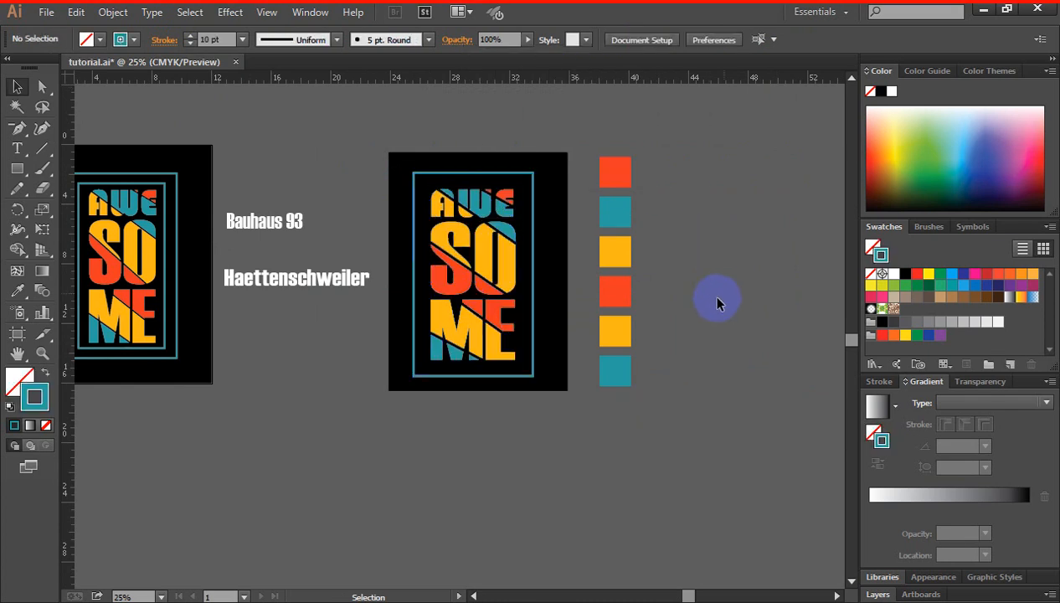
Shrink the teal rectangle slightly about its centre so it frames the lettering more tightly, and deselect it.
left_click(530, 179)
left_click_drag(533, 172, 529, 179)
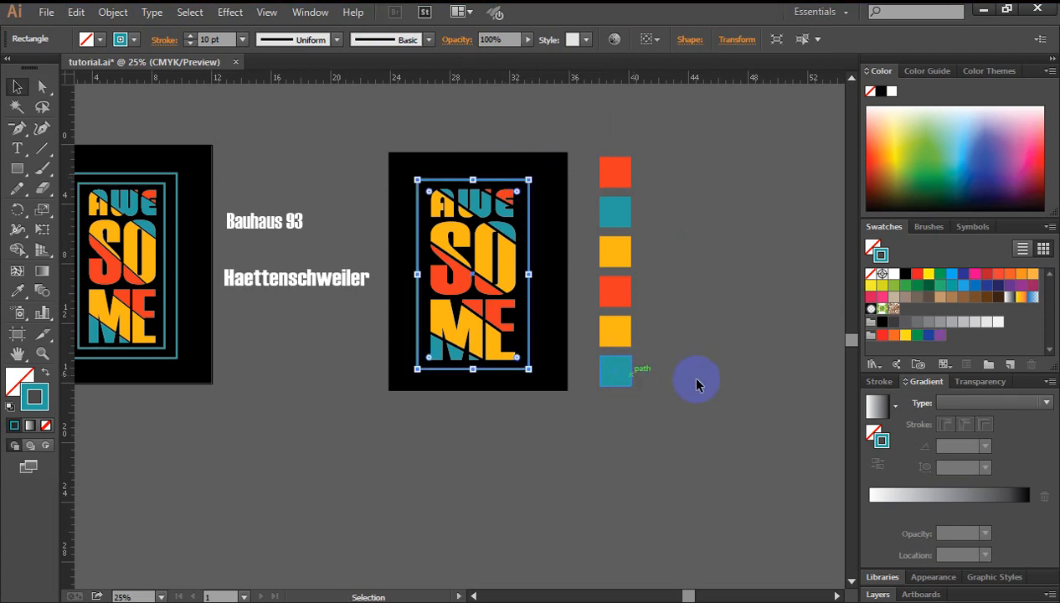
left_click(730, 373)
Duplicate the teal rectangle in place and enlarge the copy about its centre to make a second, outer frame.
left_click_drag(537, 330, 583, 296)
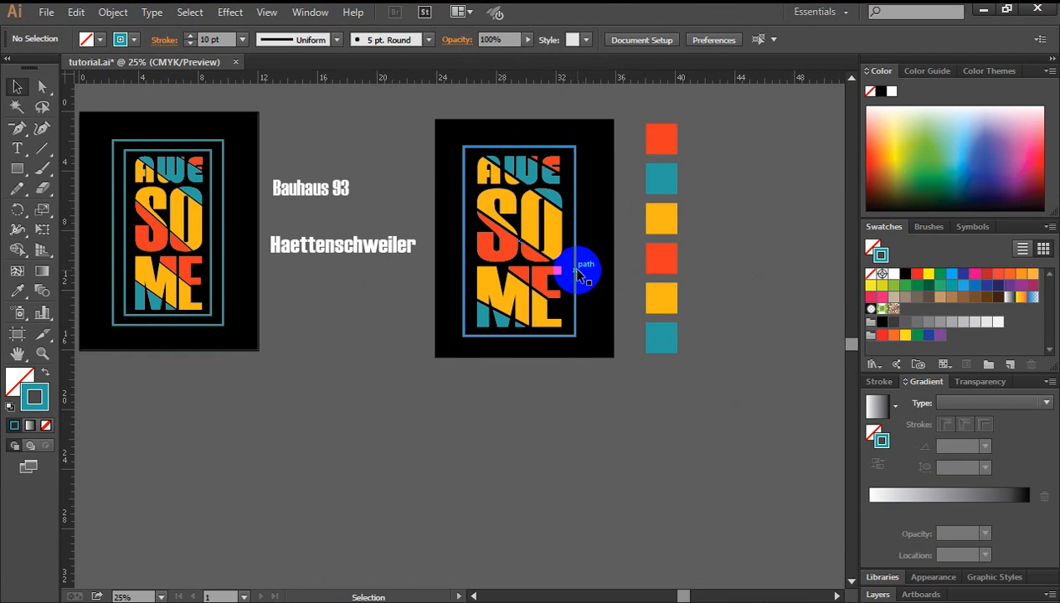
left_click(575, 270)
key("a")
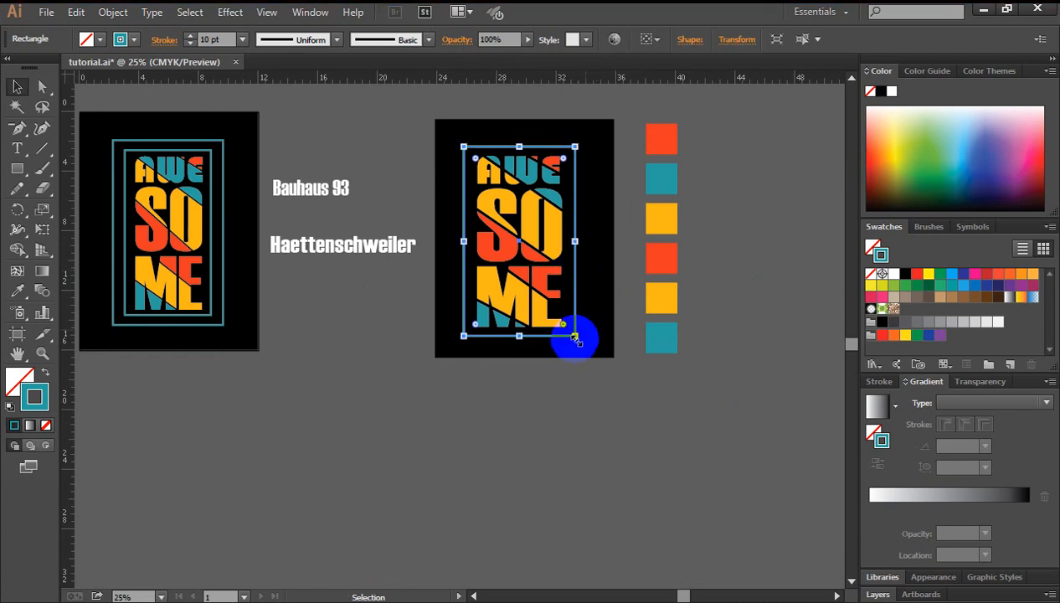
left_click_drag(575, 336, 583, 349)
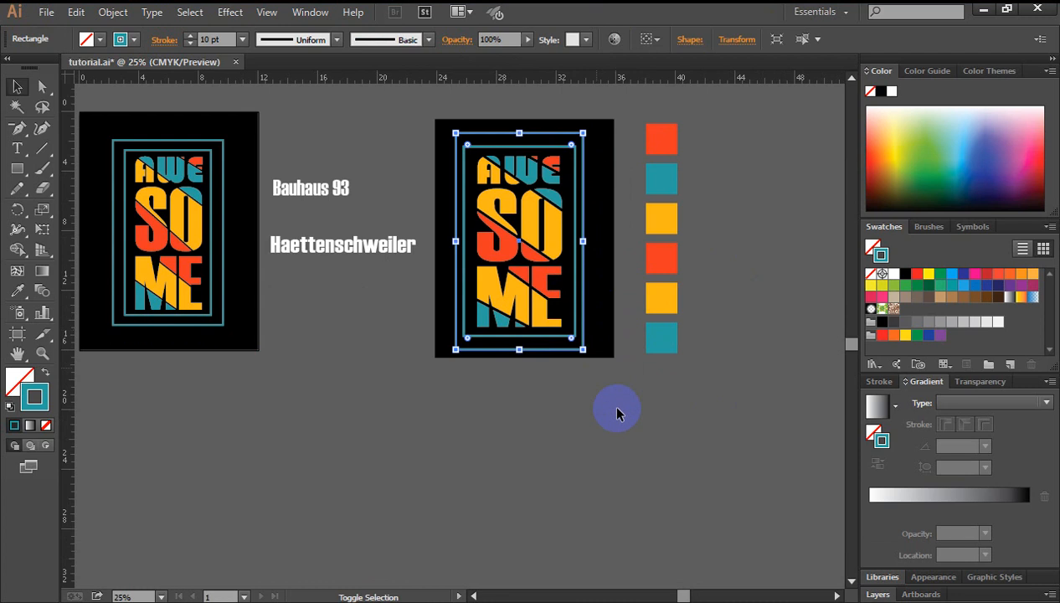
left_click(576, 426)
Reduce the outer teal rectangle's height evenly from its centre to narrow the gaps above and below the inner frame, and deselect it.
key("ctrl+space")
left_click(520, 328, "ctrl")
left_click_drag(486, 292, 645, 347)
left_click(626, 137)
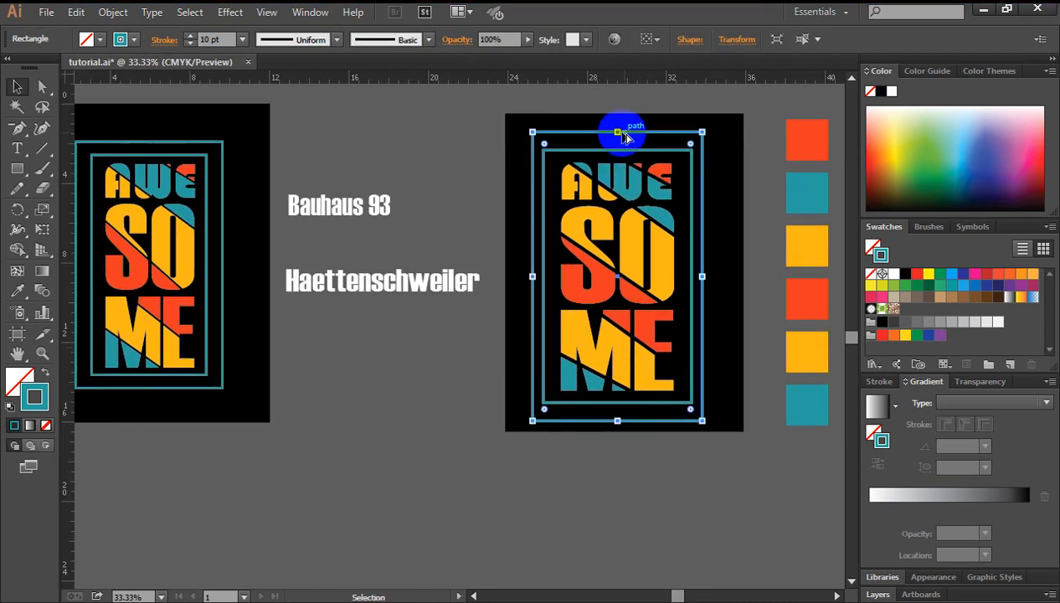
left_click_drag(617, 136, 619, 145)
left_click(836, 259)
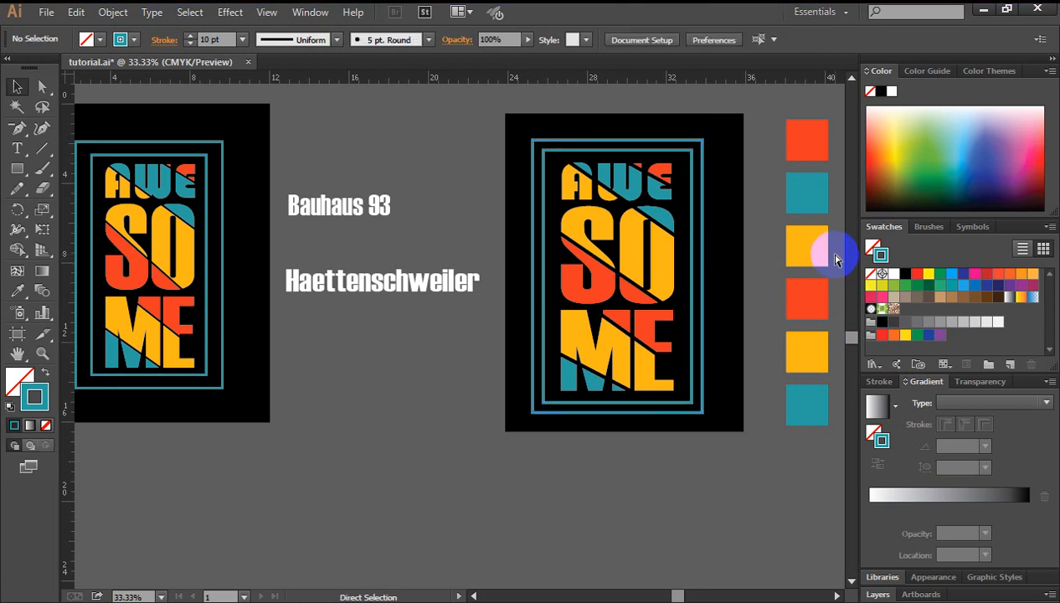
Select the lettering together with both teal frames and nudge them slightly right towards the middle of the black poster.
key("ctrl+minus")
left_click_drag(639, 372, 623, 310)
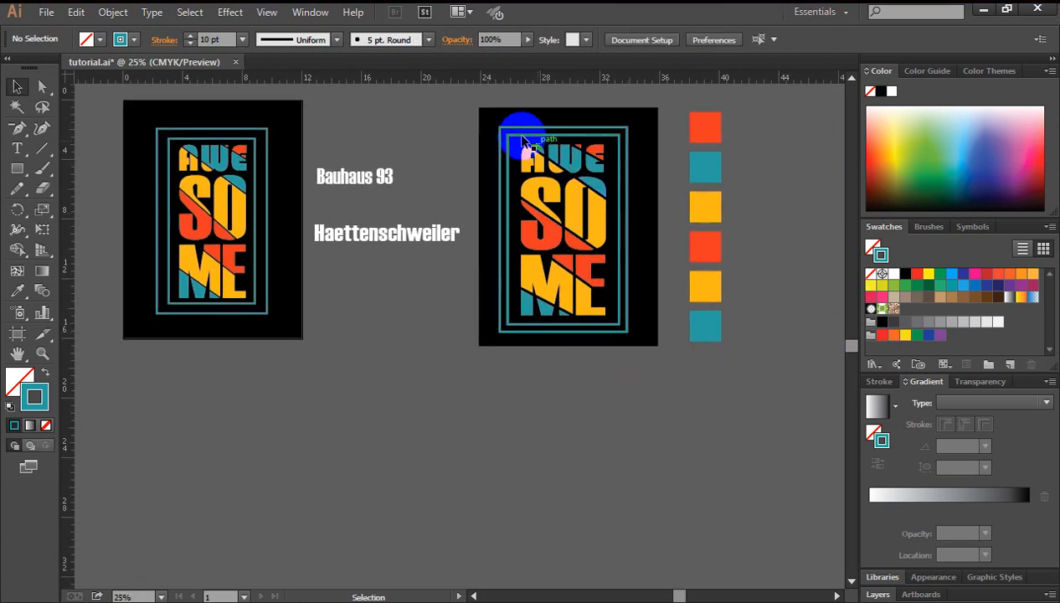
left_click_drag(492, 121, 634, 343)
key("Right")
key("Right")
key("Right")
key("Right")
key("Right")
key("Right")
key("Right")
key("Right")
key("Right")
key("Right")
key("Right")
key("Right")
key("Right")
key("Right")
key("Right")
key("Right")
key("Right")
key("Right")
key("Right")
key("Right")
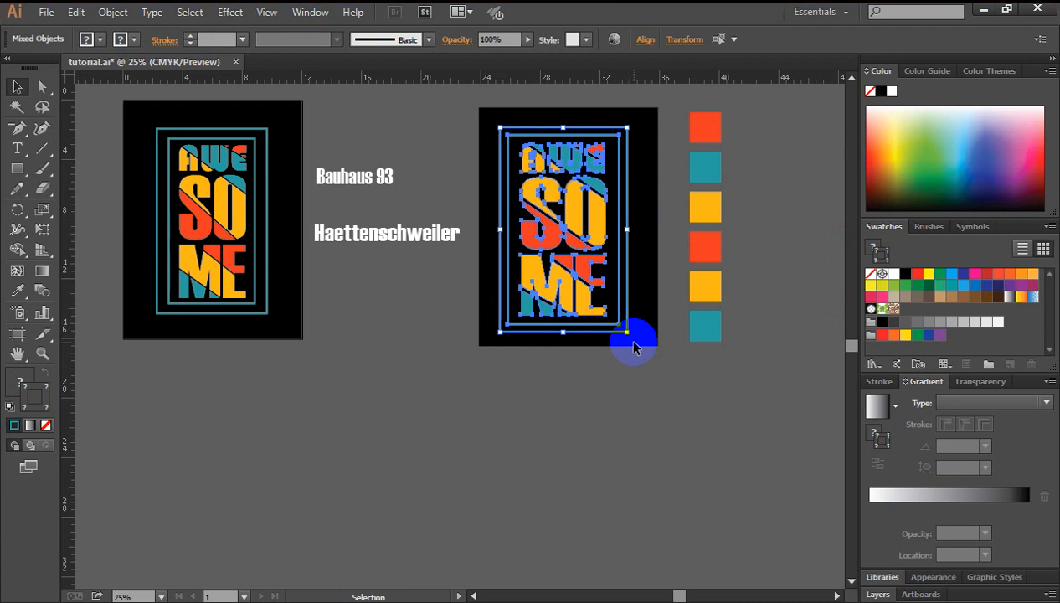
Scale the selected lettering and frames down slightly about their centre, nudge them up a little on the poster, and deselect them.
left_click_drag(631, 331, 626, 323)
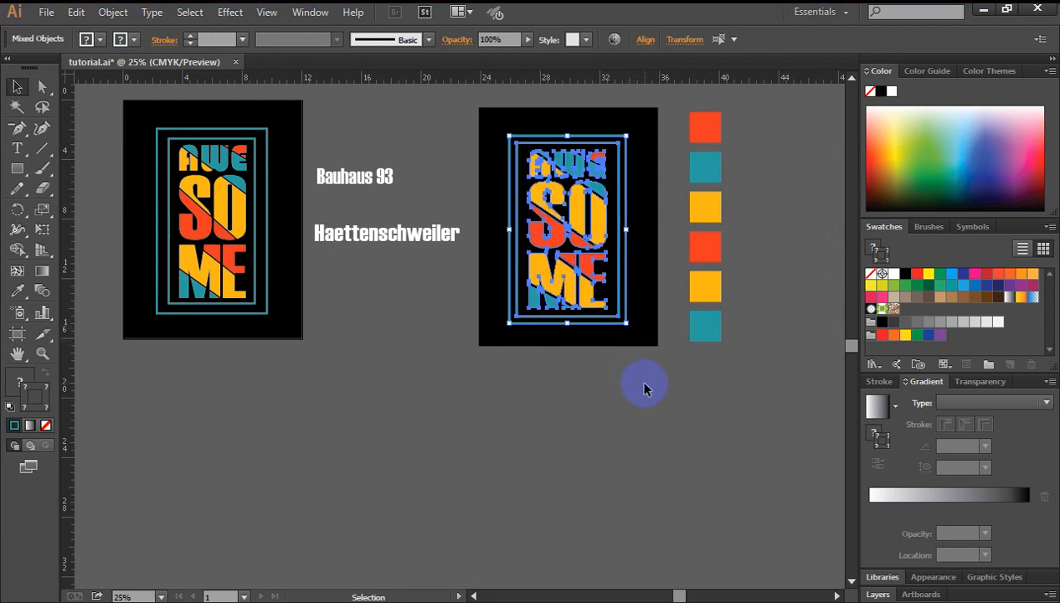
key("Up")
key("Up")
key("Up")
key("Up")
key("Up")
key("Up")
key("Up")
key("Up")
key("Up")
key("Up")
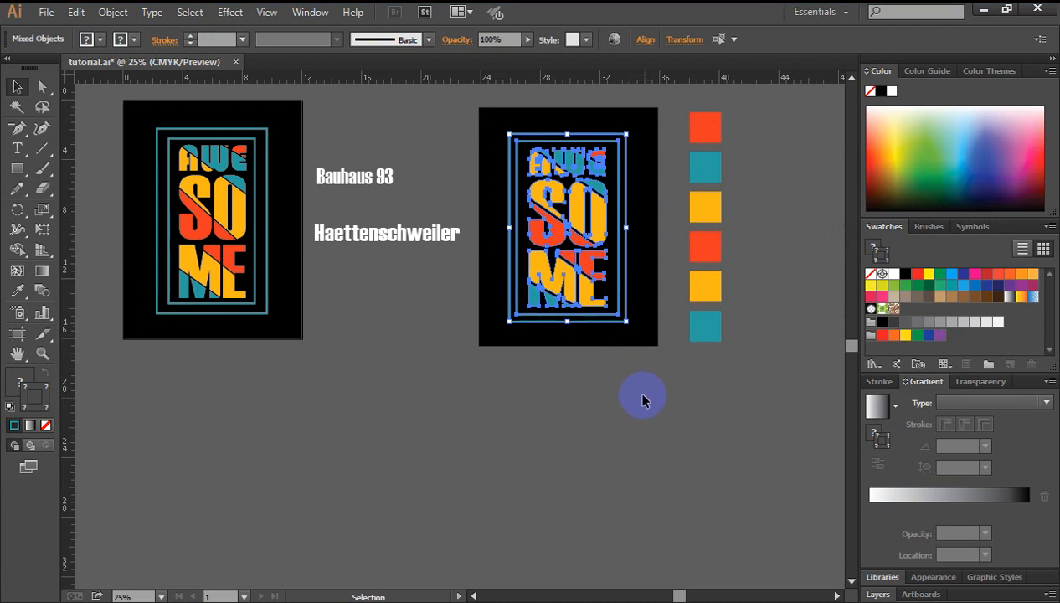
left_click(638, 390)
key("ctrl+space")
left_click(568, 279)
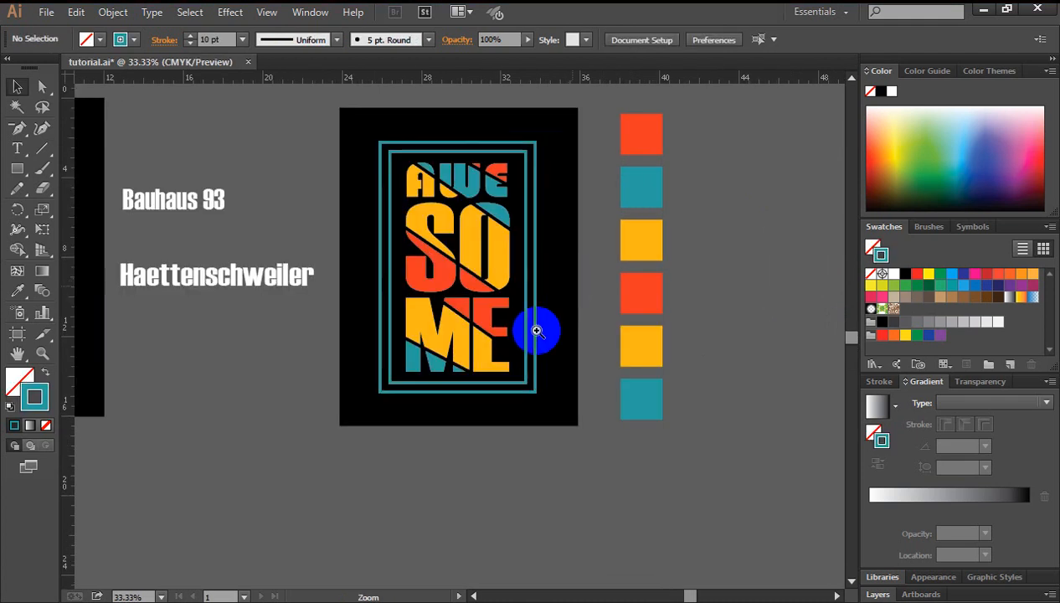
left_click_drag(493, 305, 544, 322)
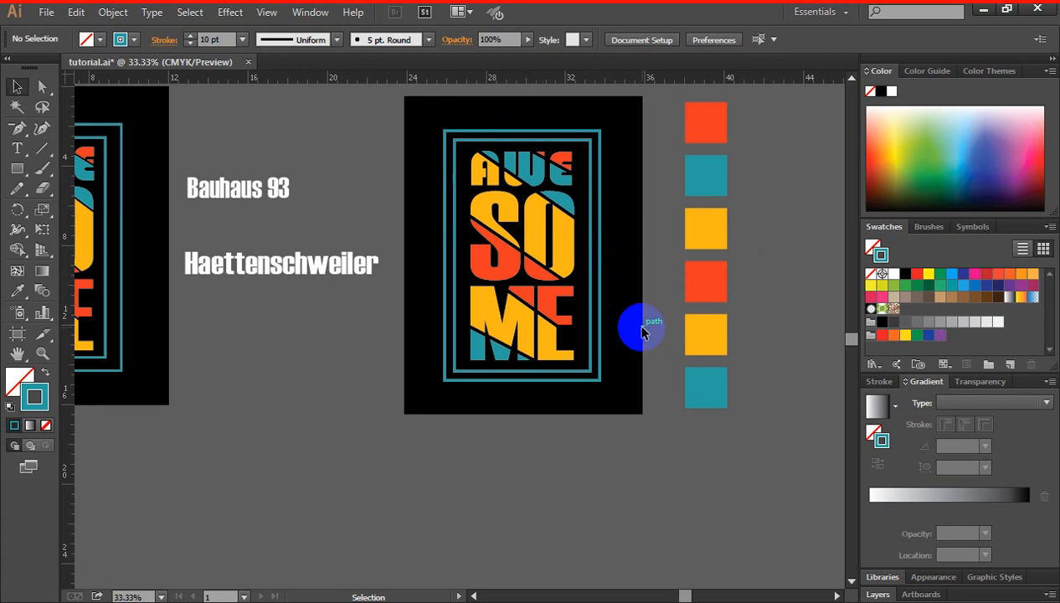
scroll(657, 345, "down", 1)
scroll(658, 346, "up", 1)
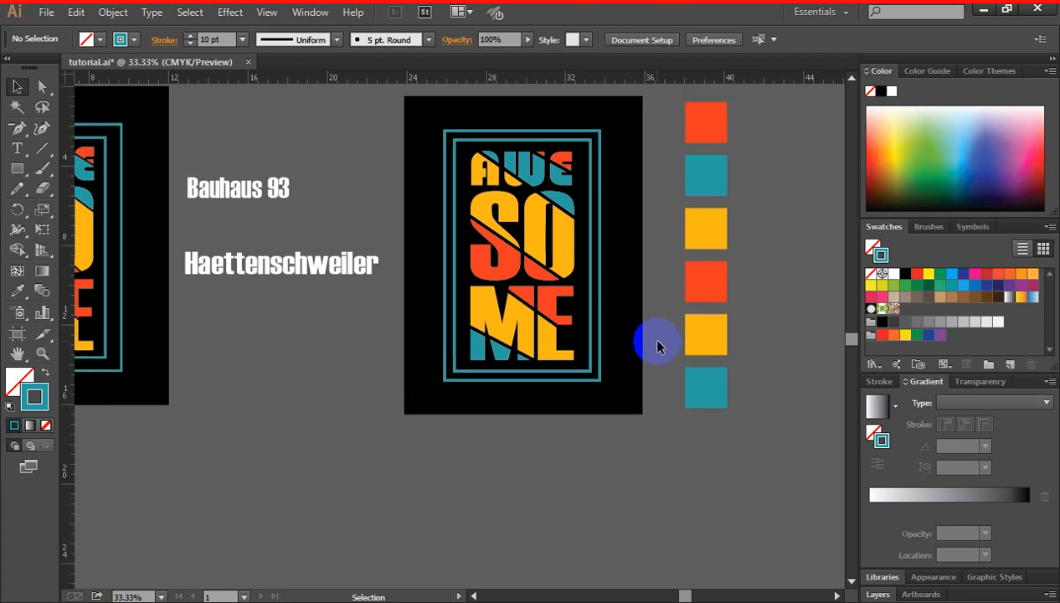